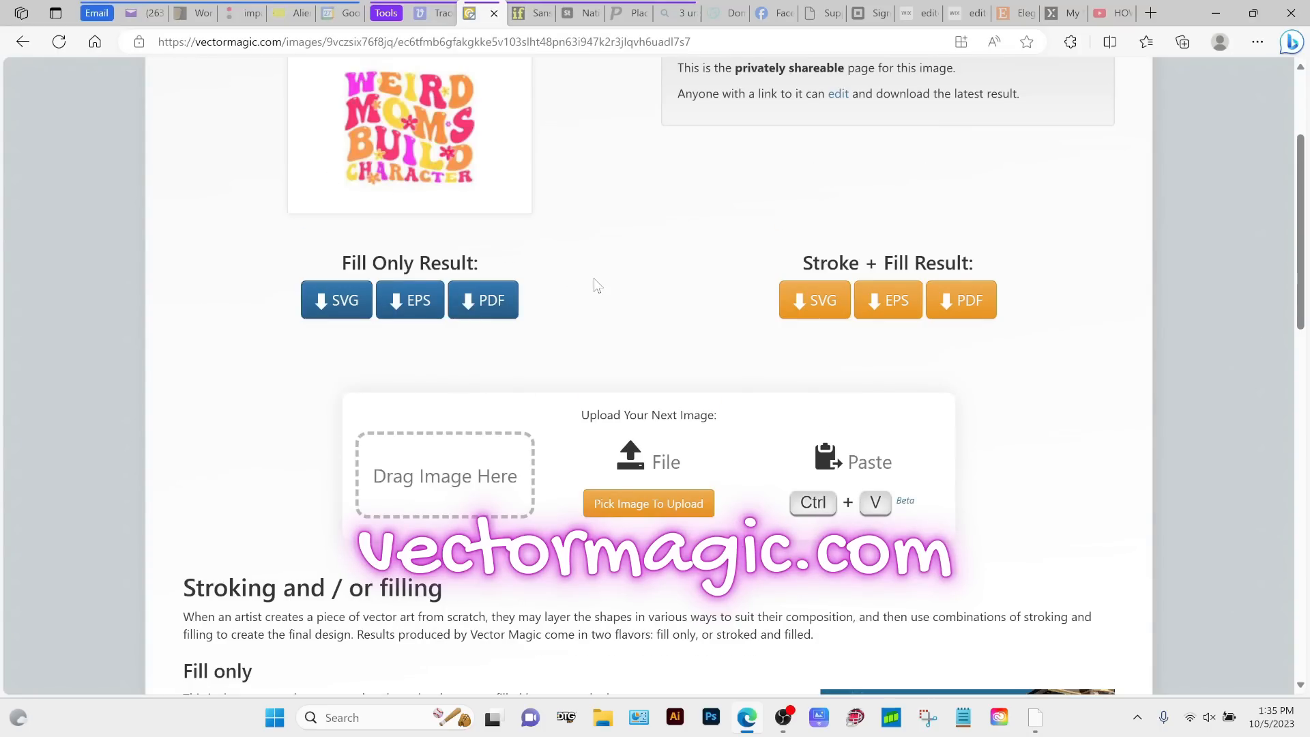
Upload the OverStimulatedMomsClub-color-01 image from the "This is the back. 11" wide if you can" folder for vectorizing.
scroll(594, 280, "up", 3)
scroll(556, 489, "down", 3)
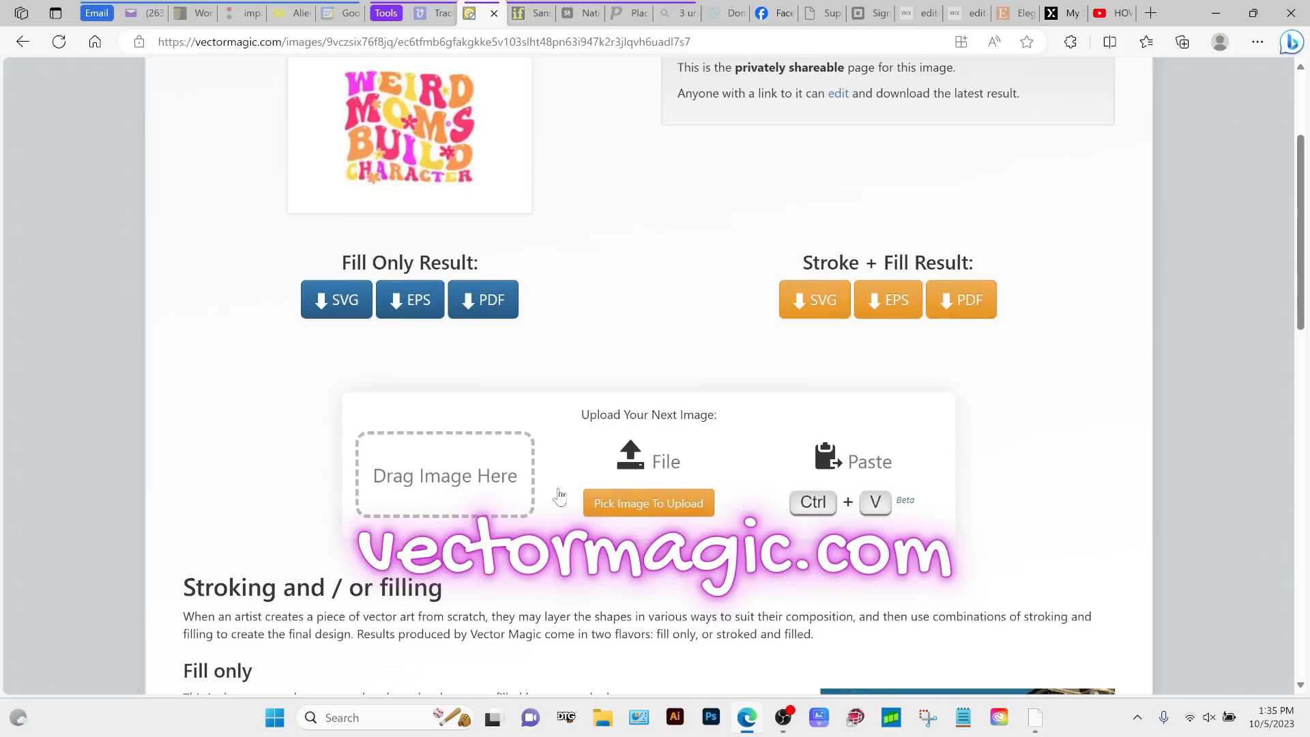
left_click(617, 502)
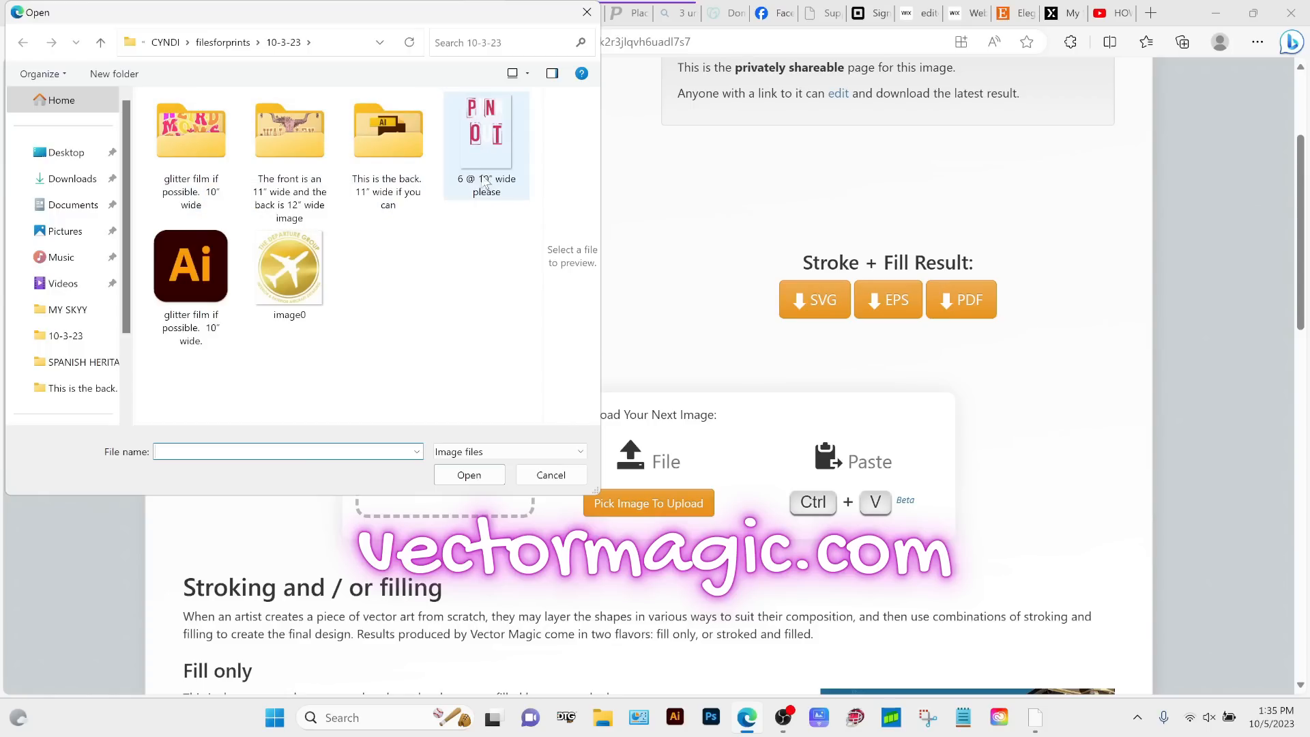
left_click(191, 273)
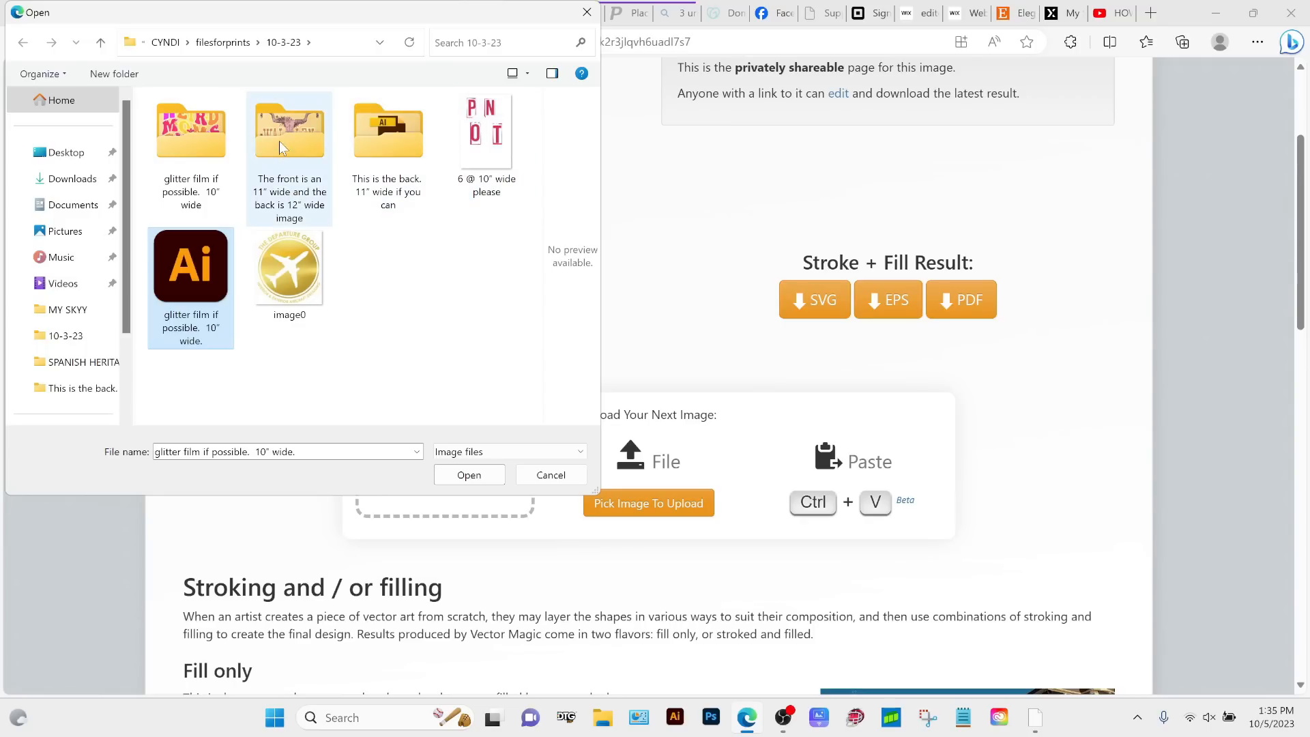
double_click(388, 133)
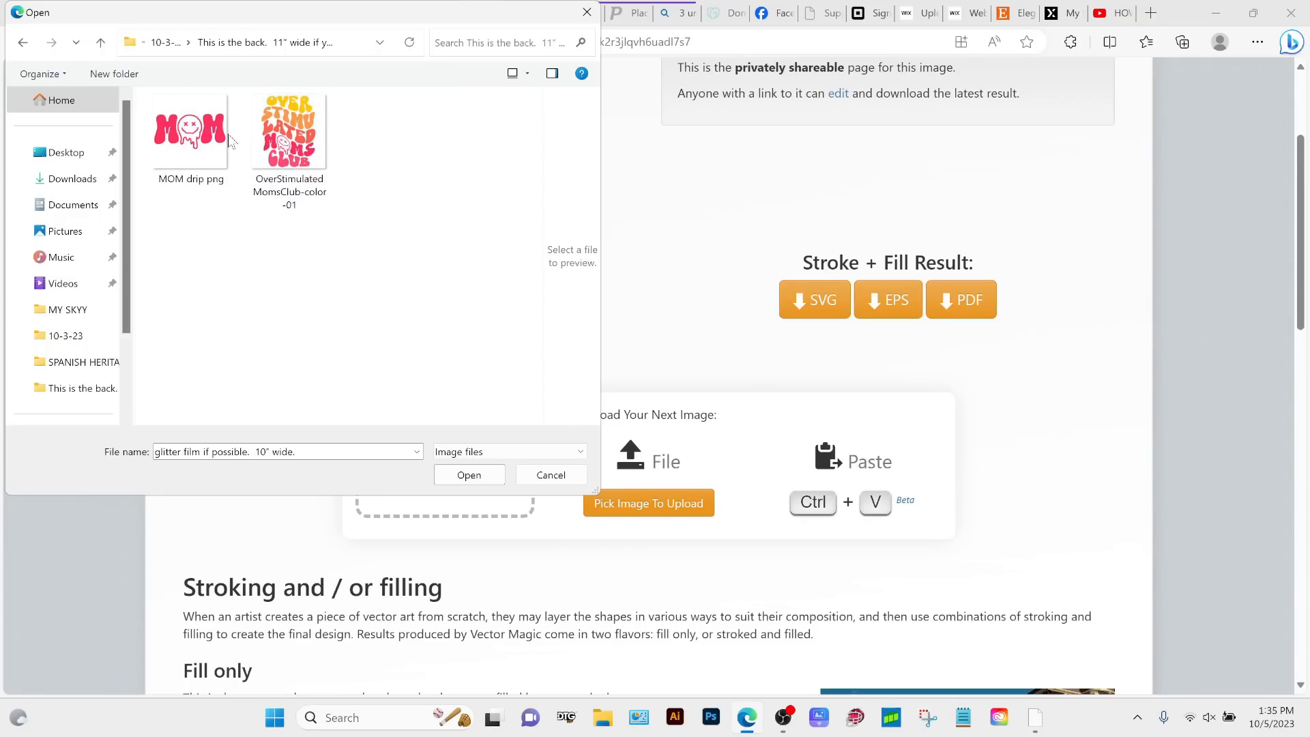
double_click(290, 135)
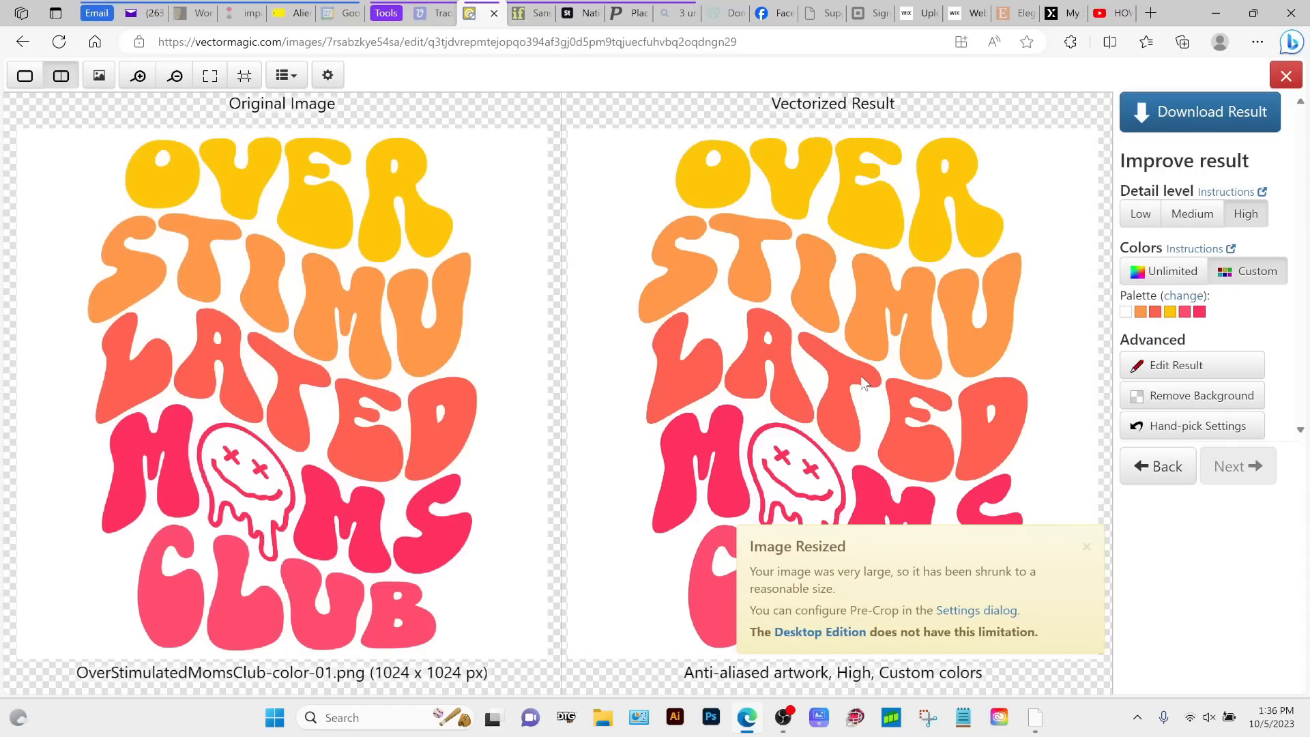
Set the detail level to Medium and save the fill-only result as an SVG named OverStimulatedMomsClub-color-01.
left_click(1193, 217)
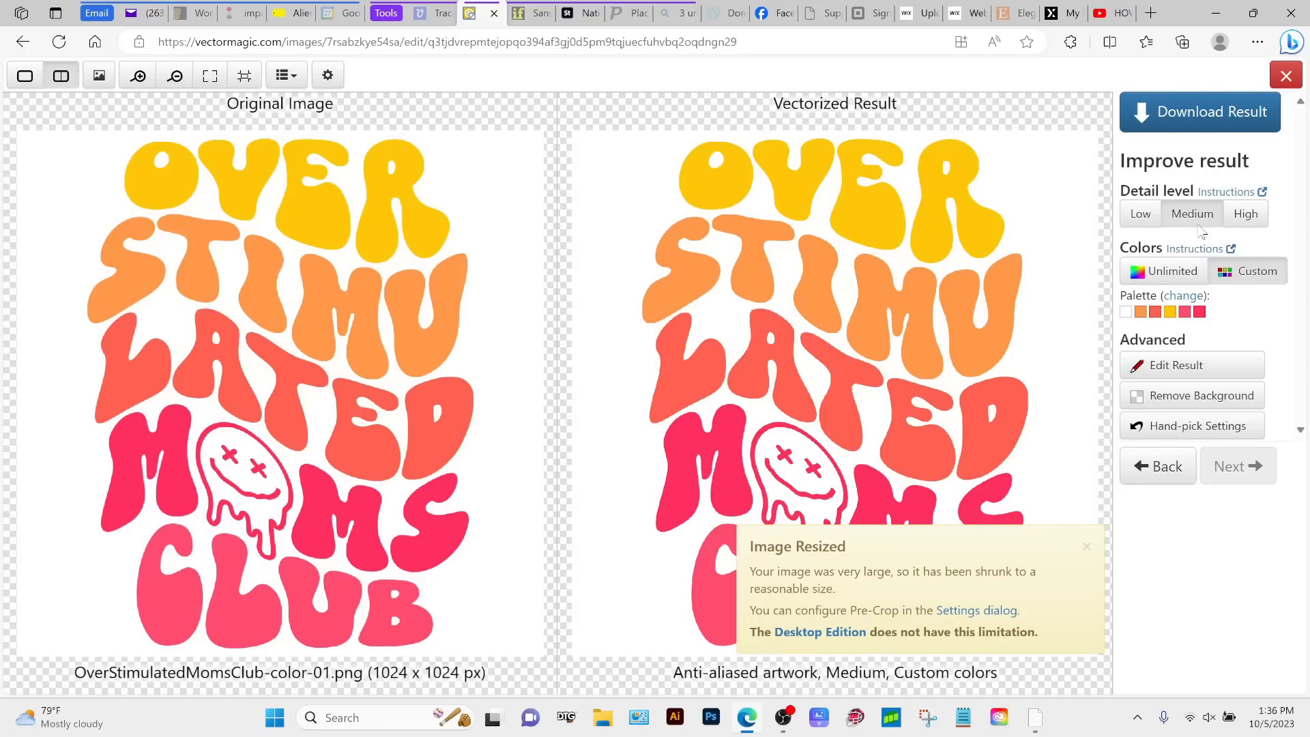
left_click(1195, 135)
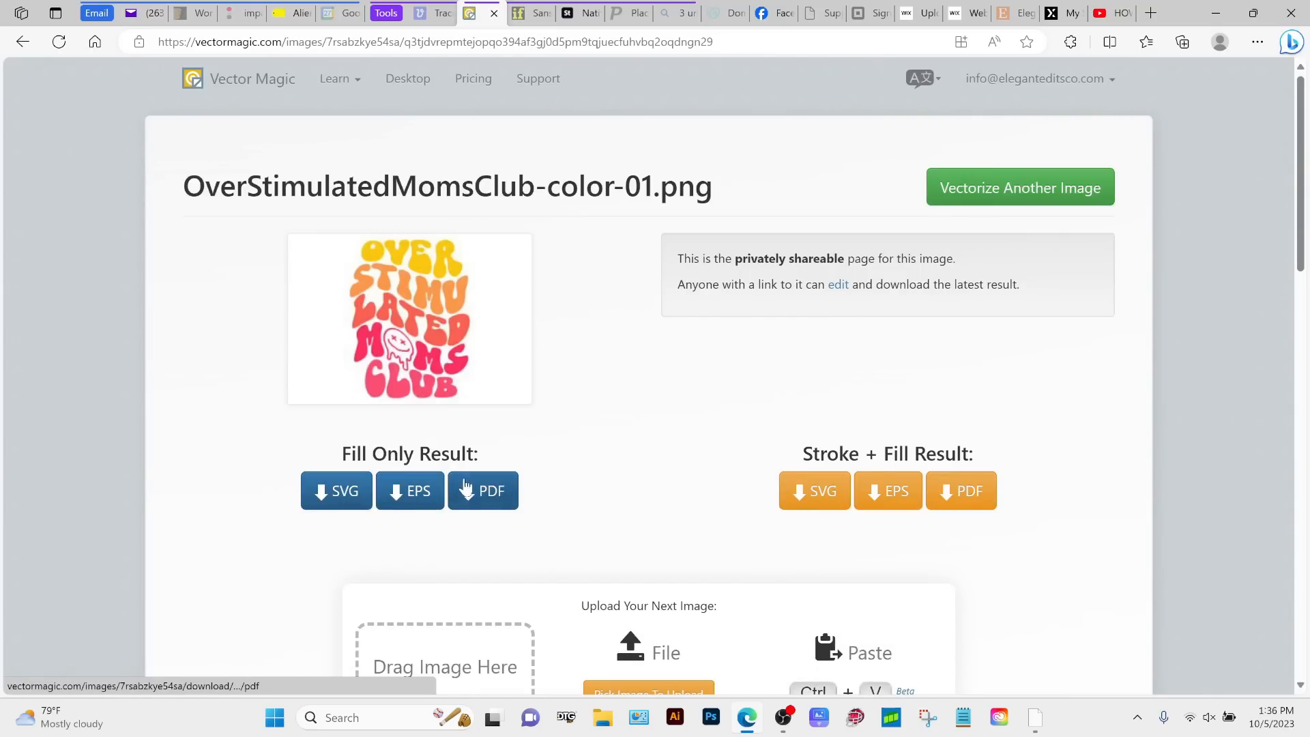
left_click(340, 496)
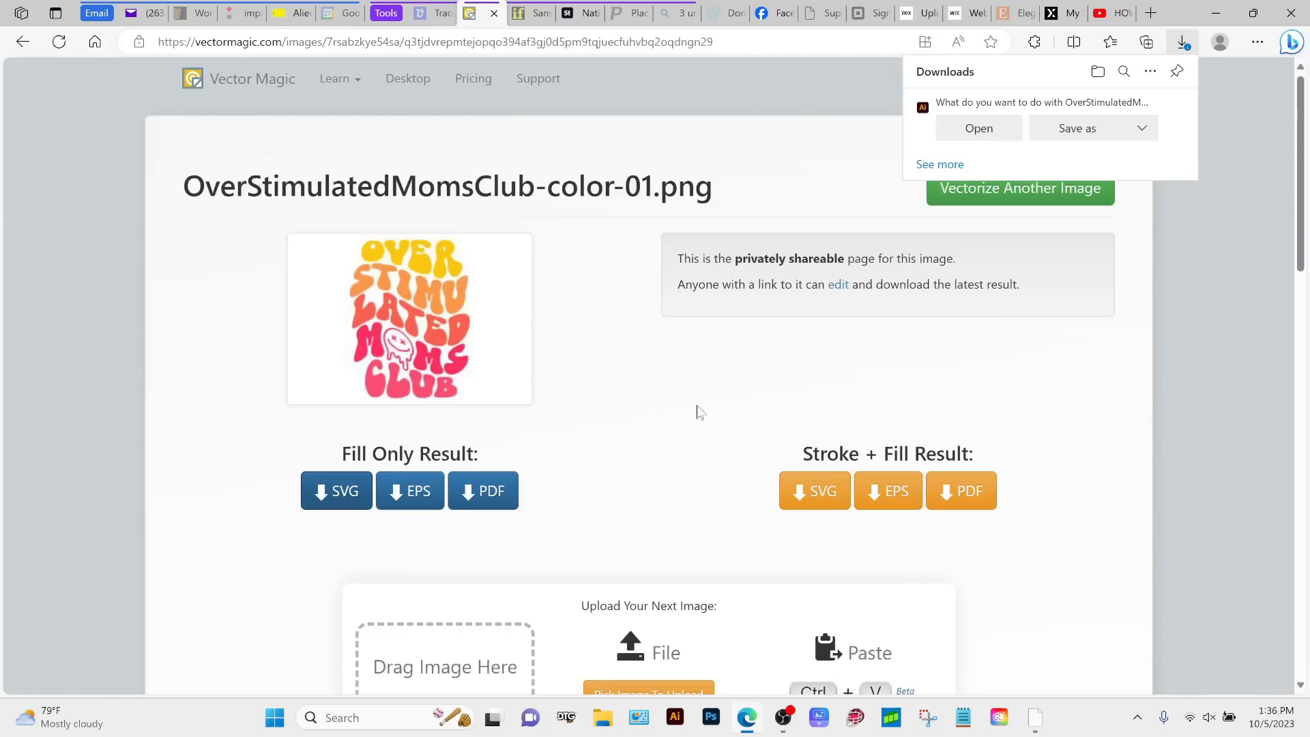
left_click(1081, 129)
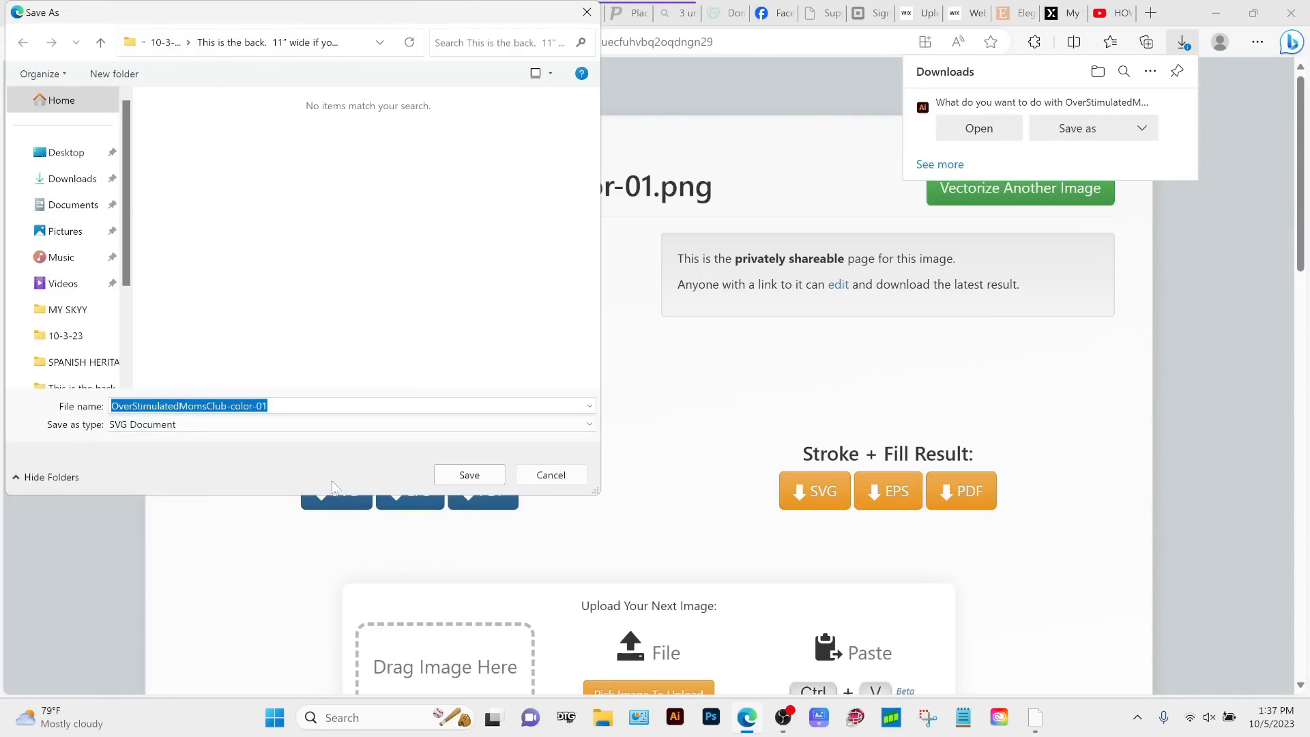
left_click(463, 474)
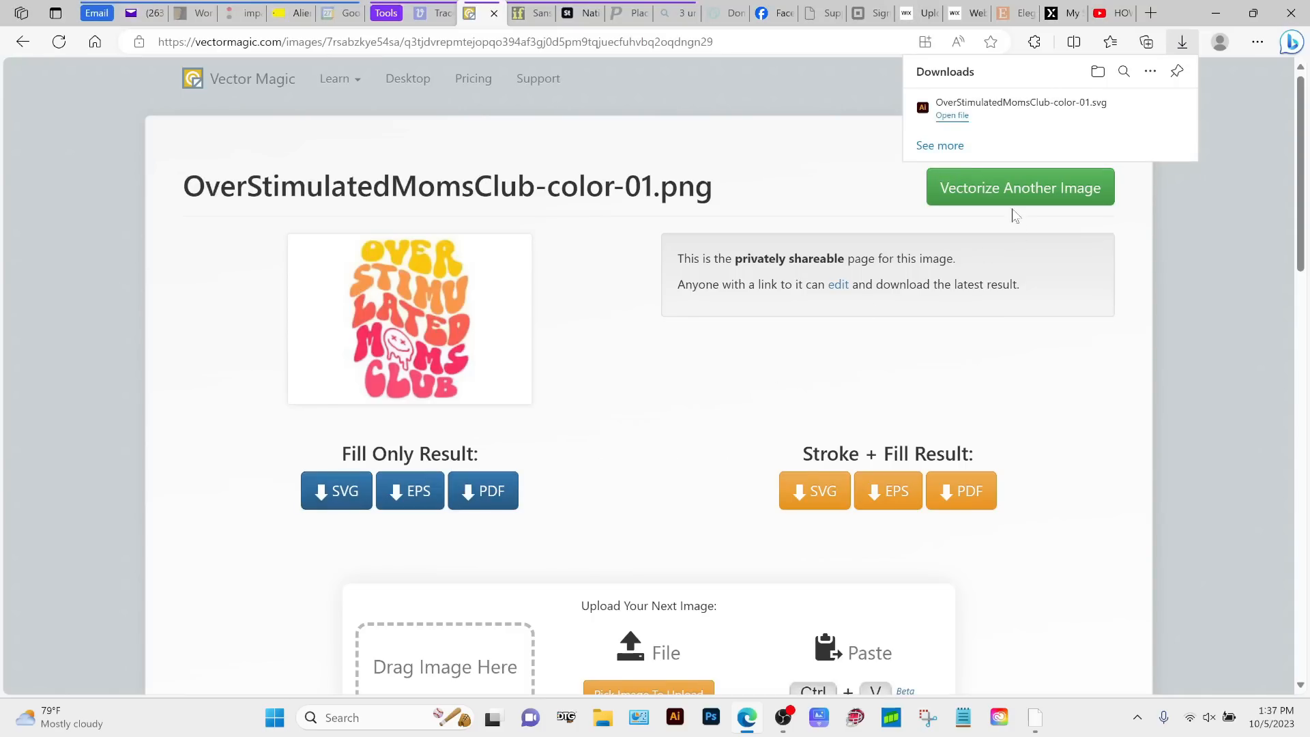
Switch to Illustrator and open the OverStimulatedMomsClub-color-01 SVG file.
left_click(1035, 717)
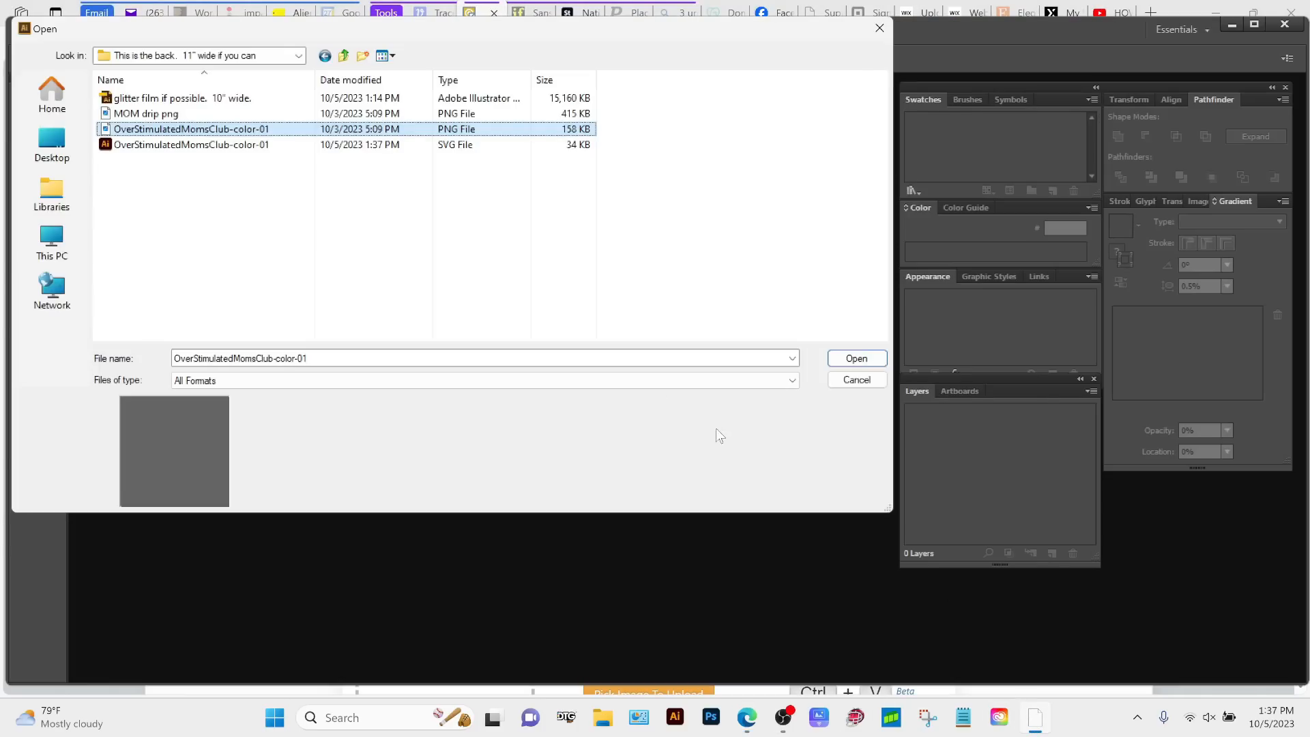
double_click(149, 145)
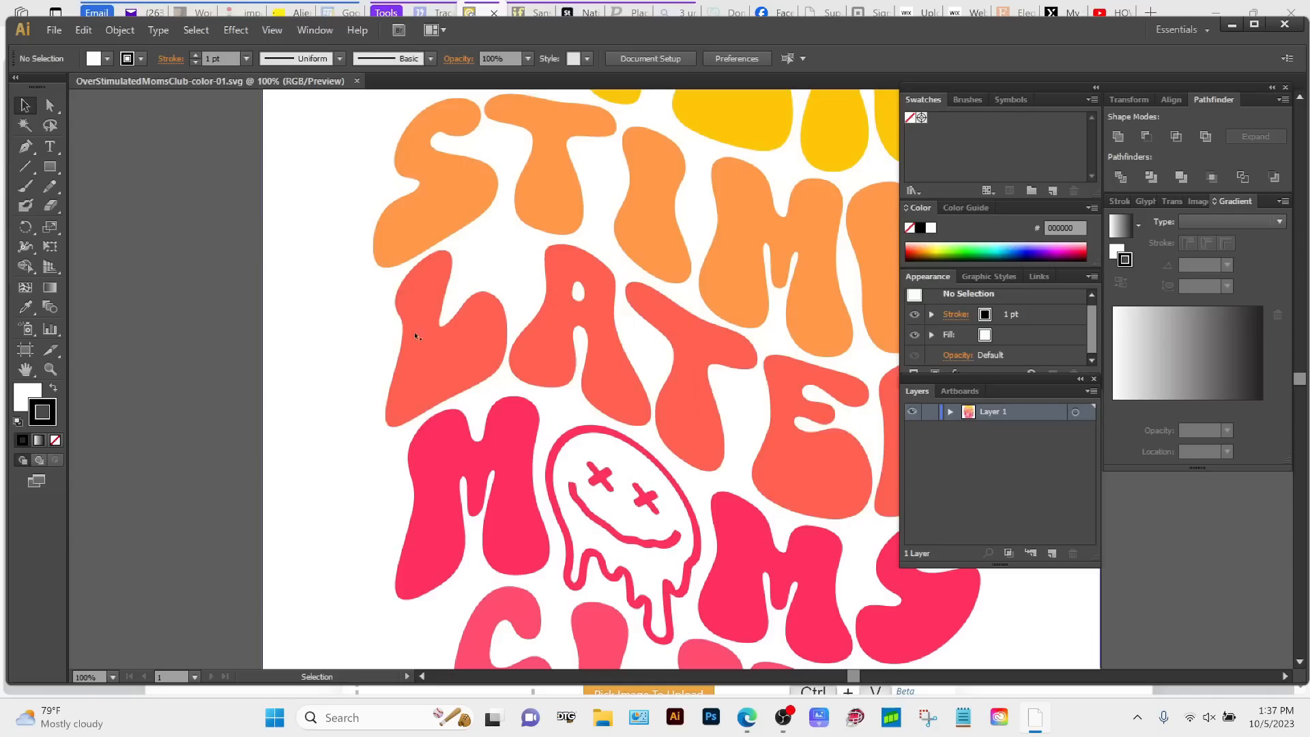
key("z")
left_click(725, 434, "alt")
left_click(724, 432, "alt")
left_click(724, 431, "alt")
left_click_drag(724, 431, 735, 477)
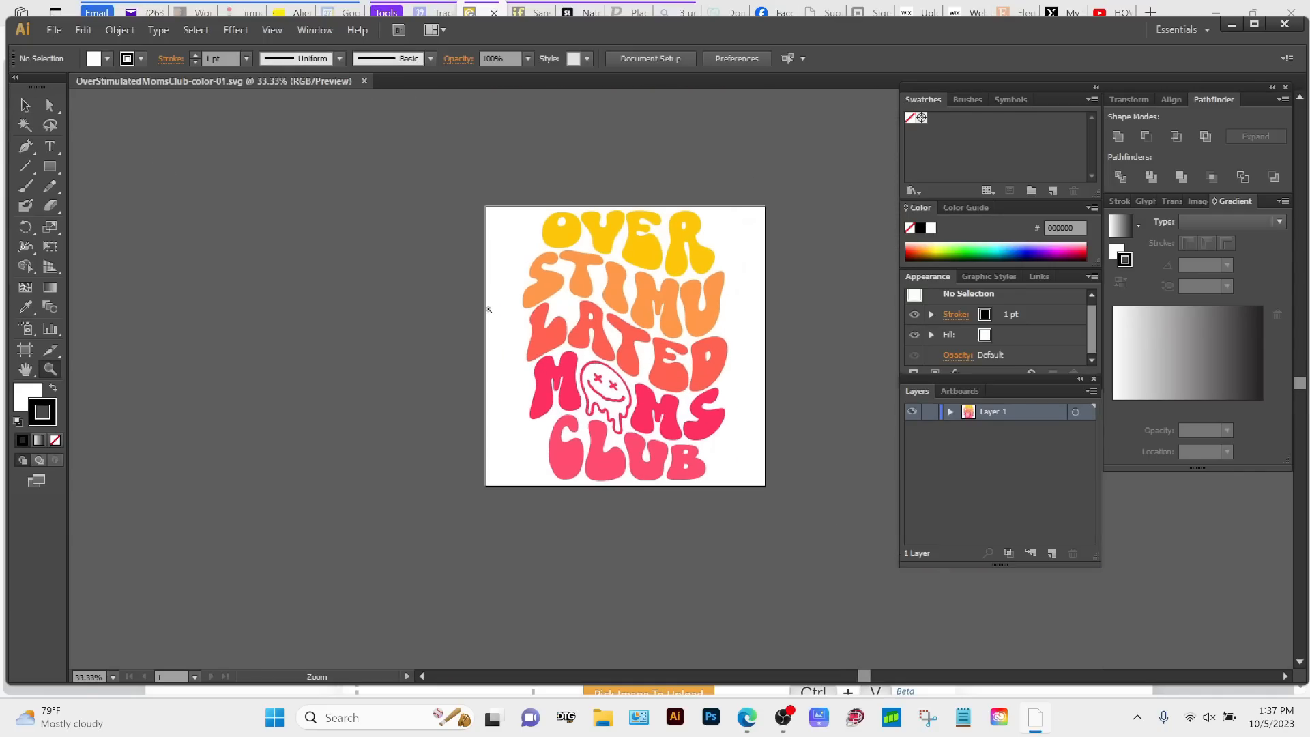
left_click_drag(574, 229, 888, 522)
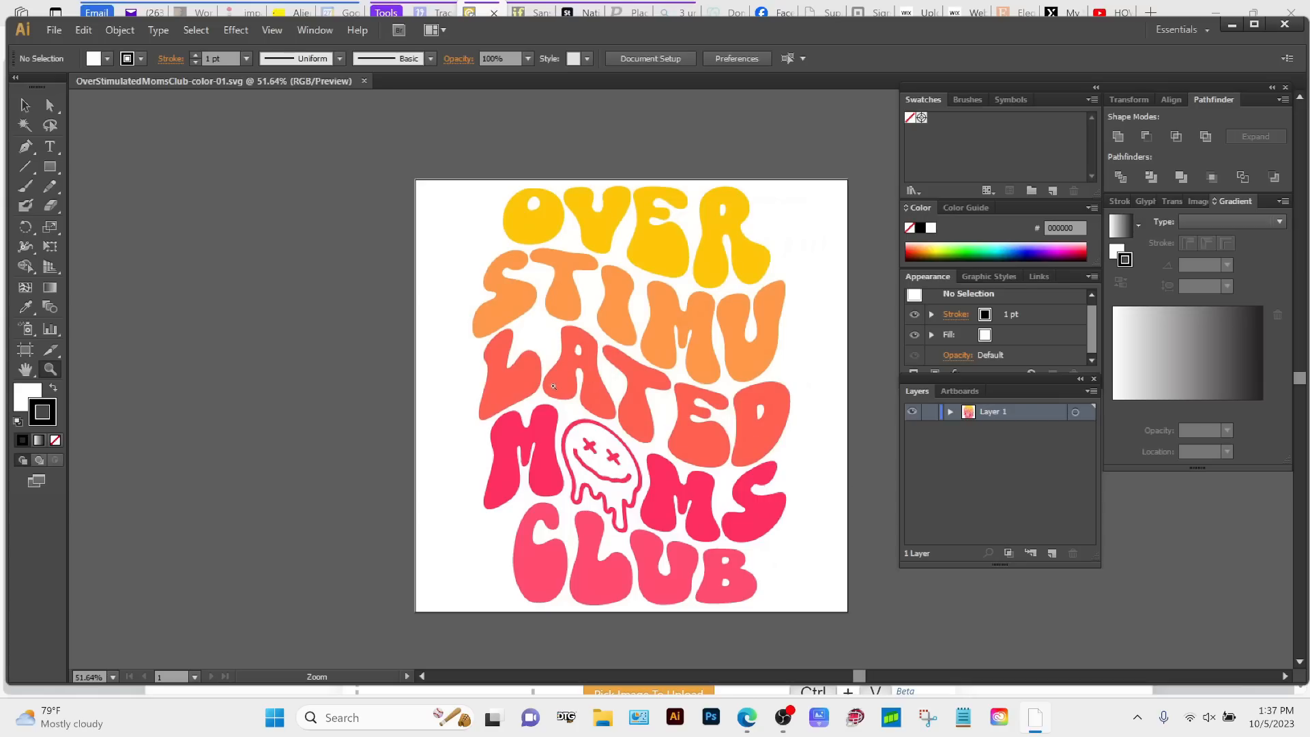
Place the original OverStimulatedMomsClub-color-01 PNG in the document and move it beside the artboard, clear of the vector artwork.
left_click(53, 31)
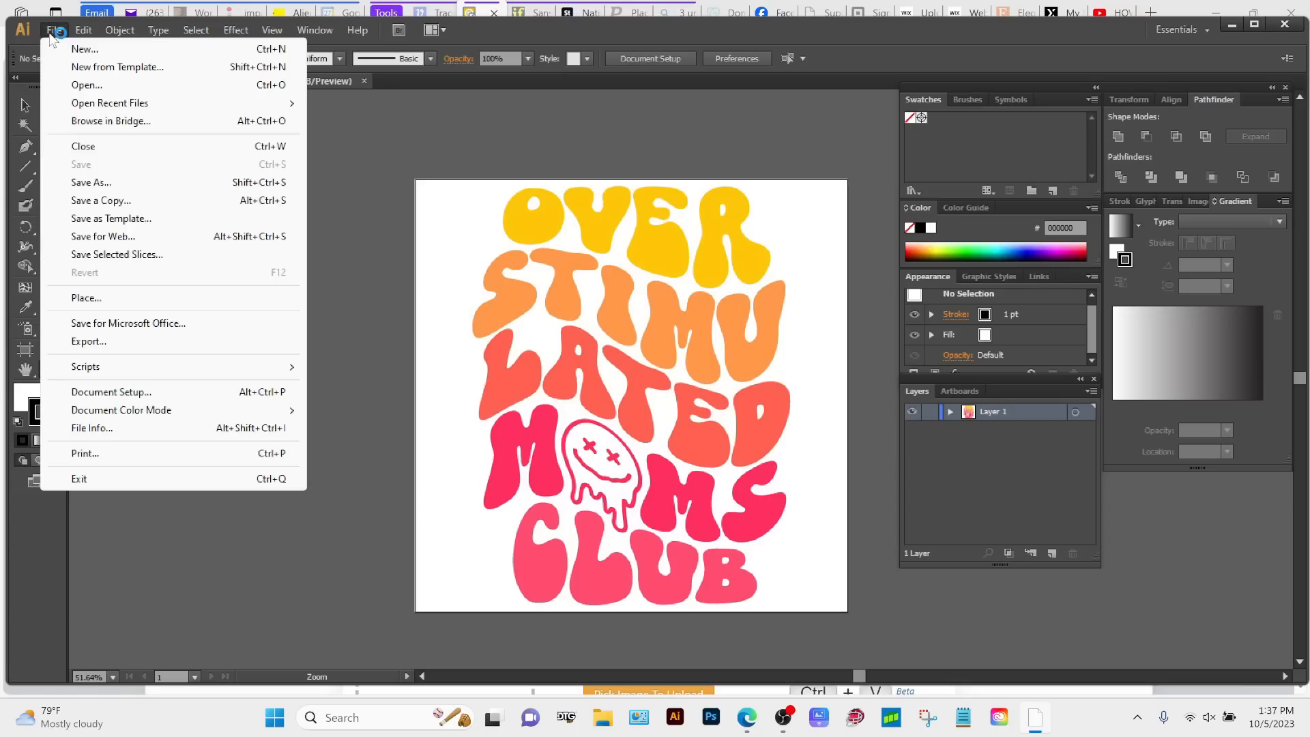
left_click(59, 35)
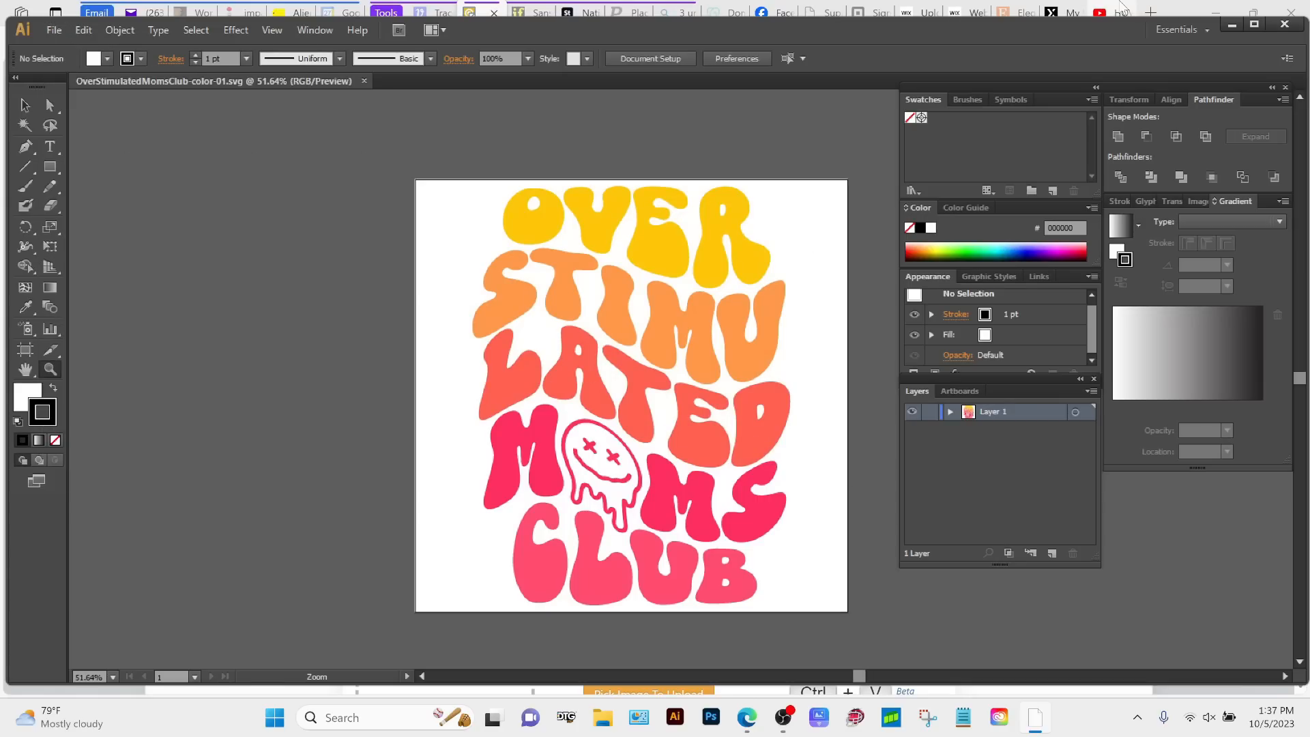
left_click(1231, 24)
left_click(1291, 13)
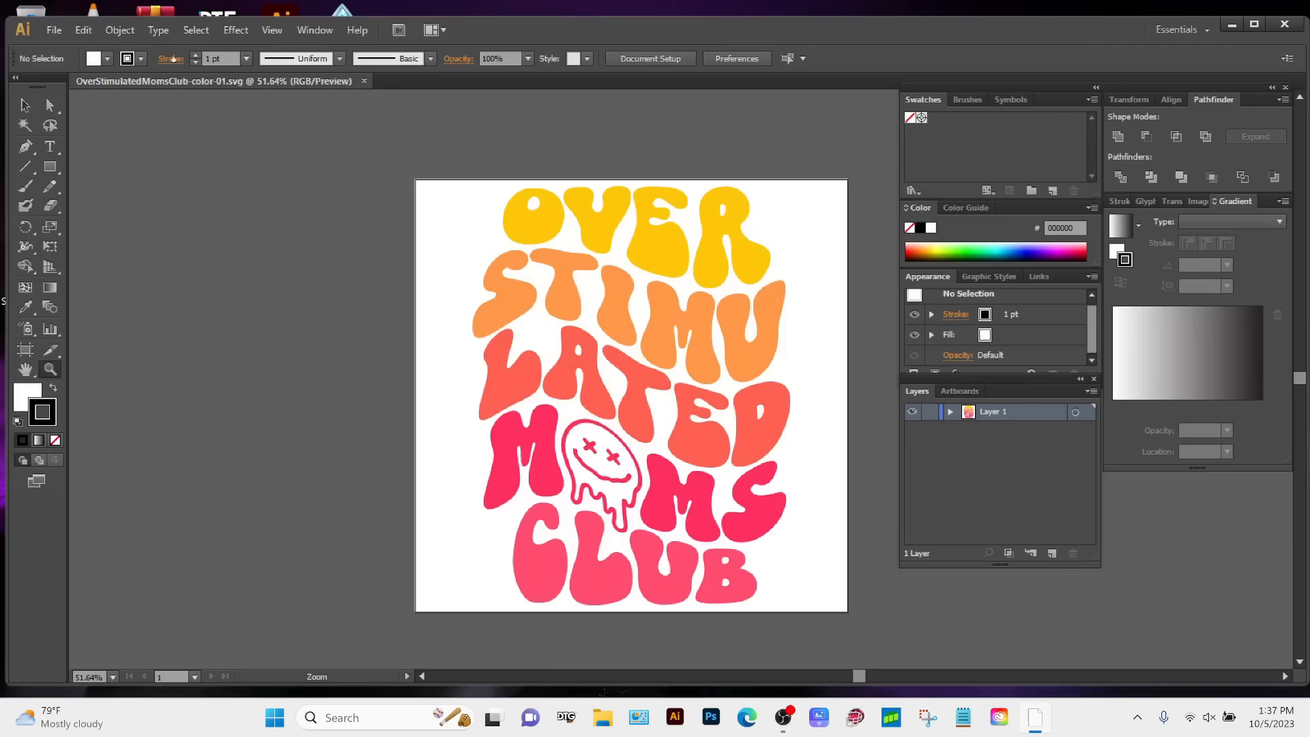
left_click(53, 30)
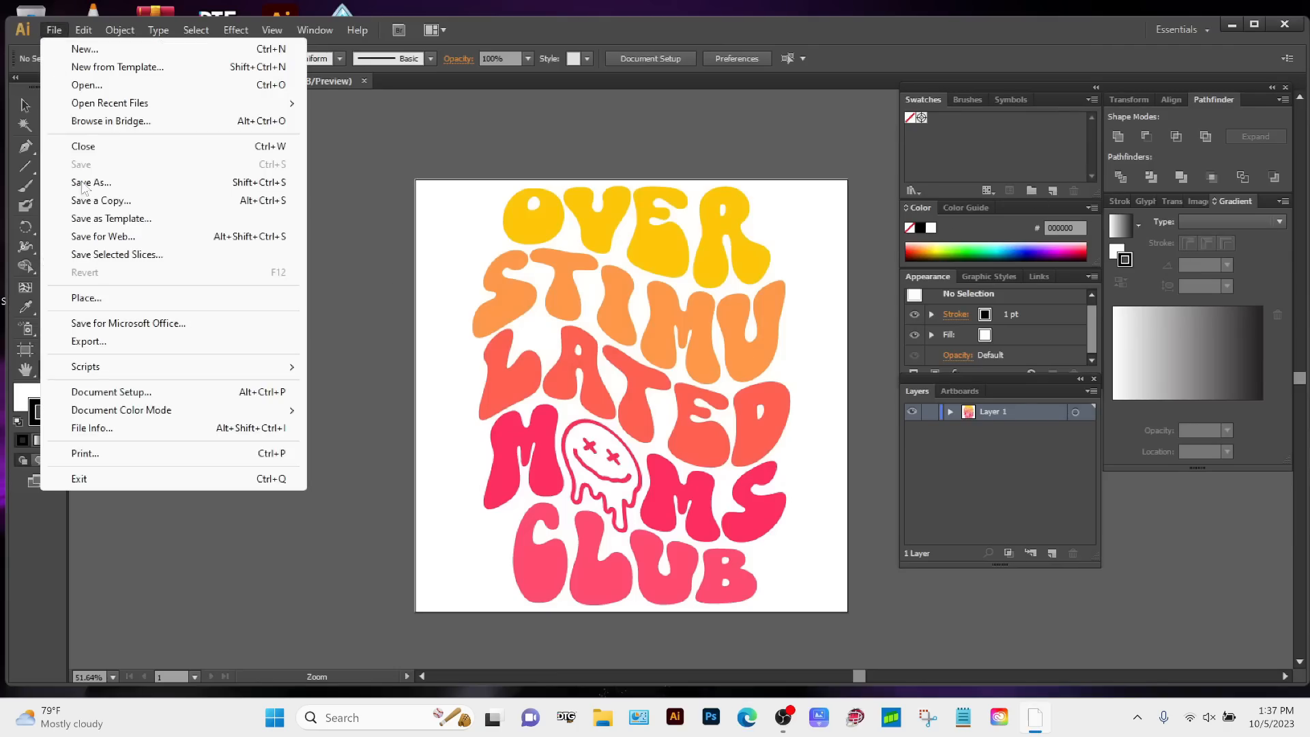
left_click(86, 298)
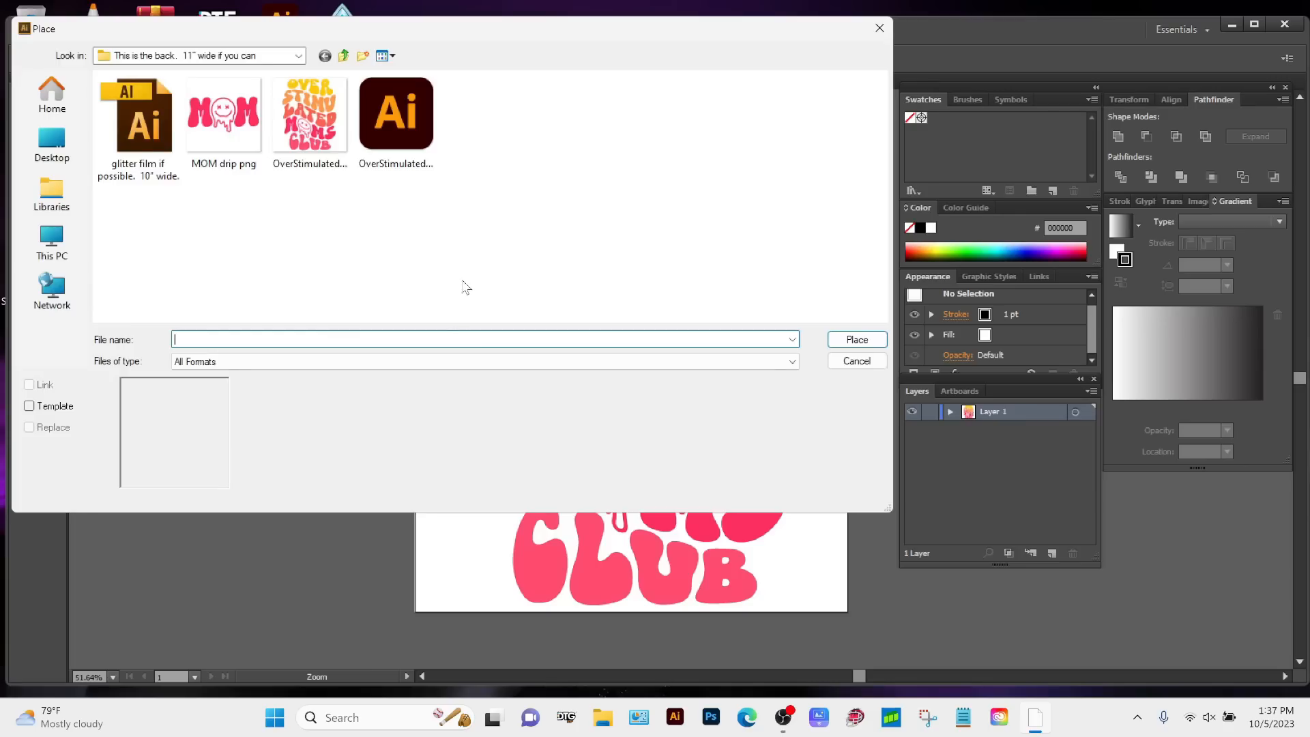
double_click(300, 113)
key("v")
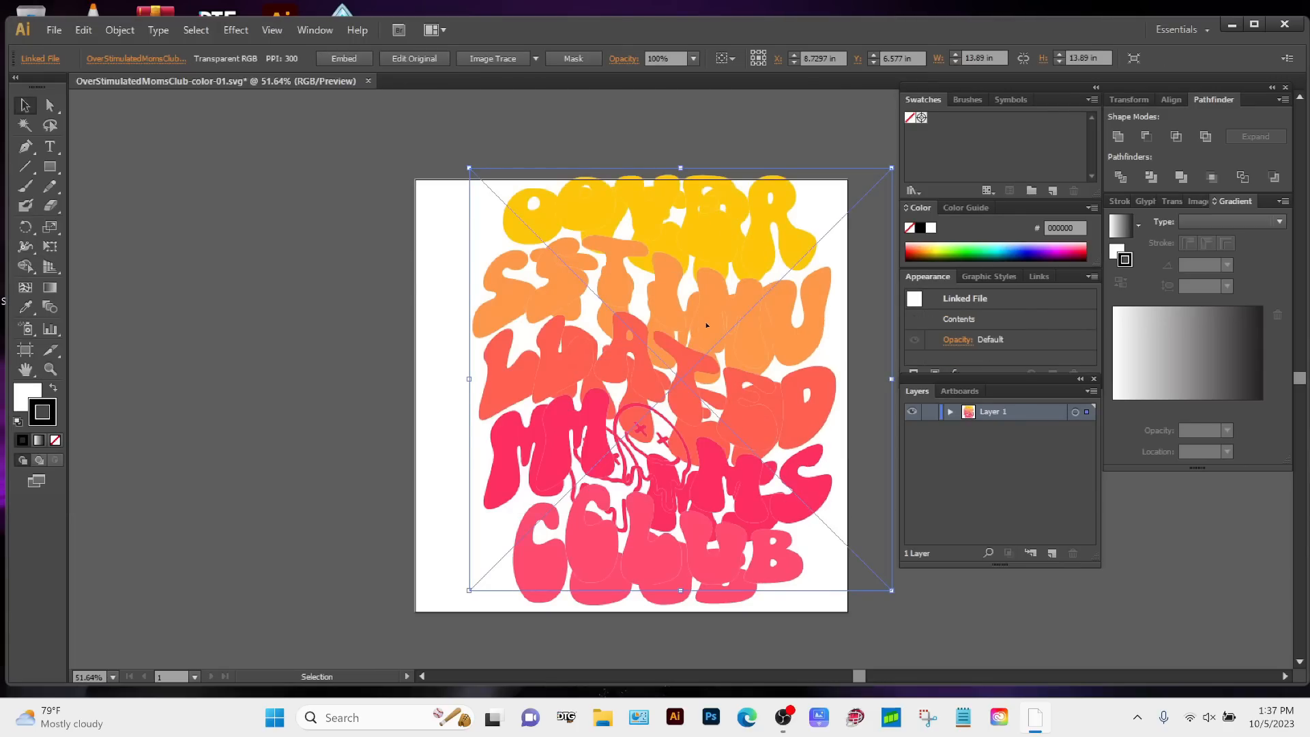
left_click_drag(707, 324, 356, 351)
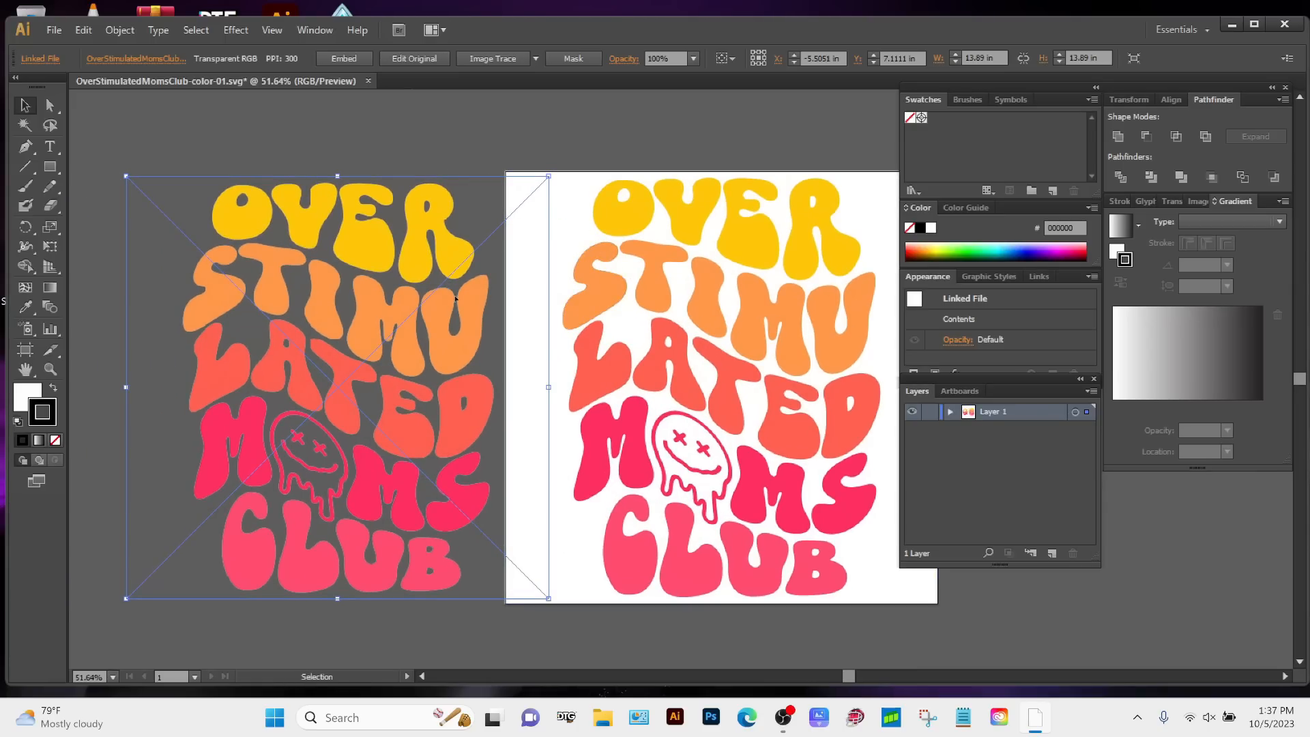
left_click_drag(455, 298, 404, 293)
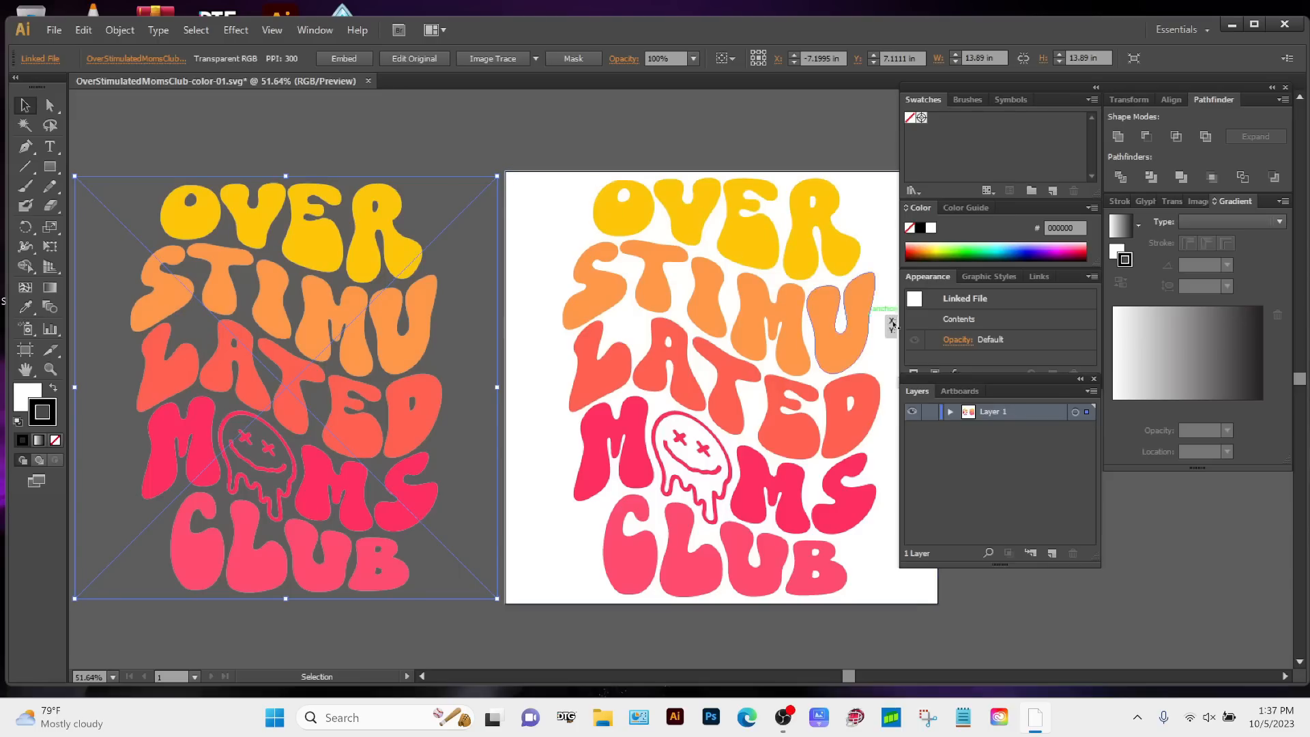
Add a new layer and move it beneath the artwork layer.
left_click(1053, 552)
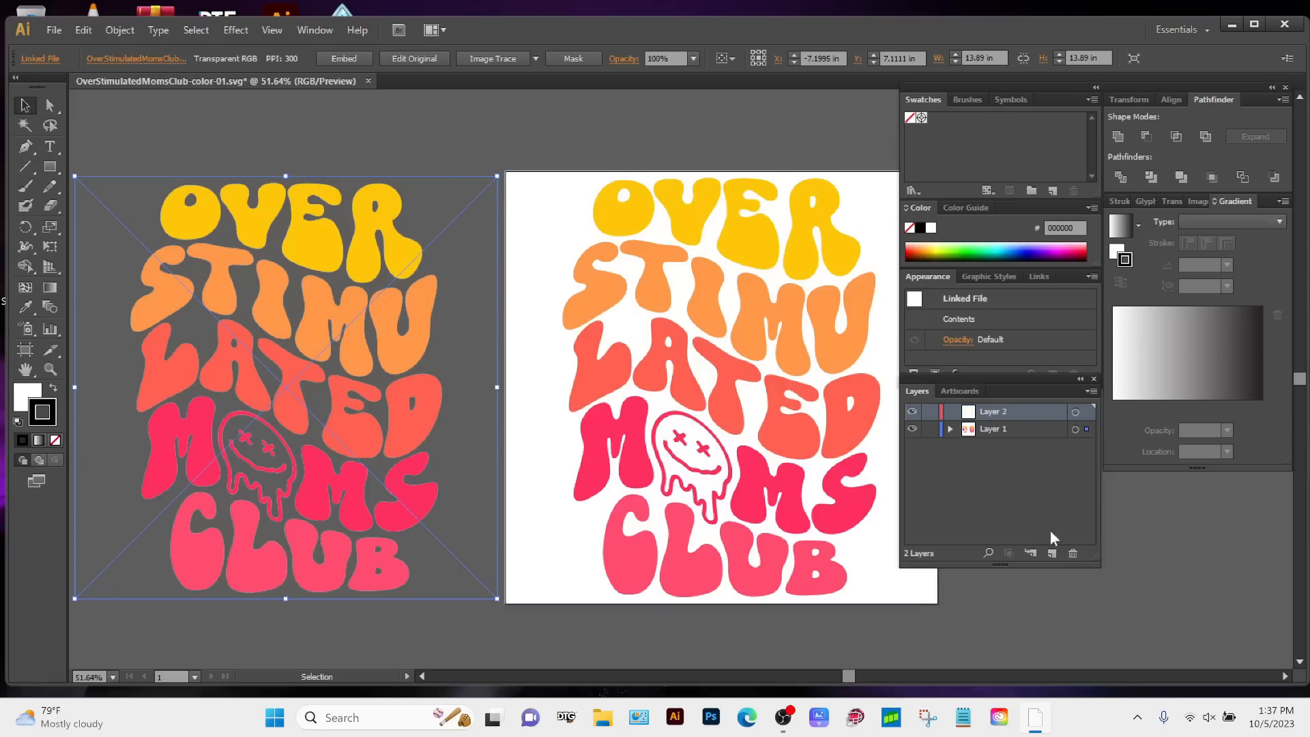
left_click(1076, 413)
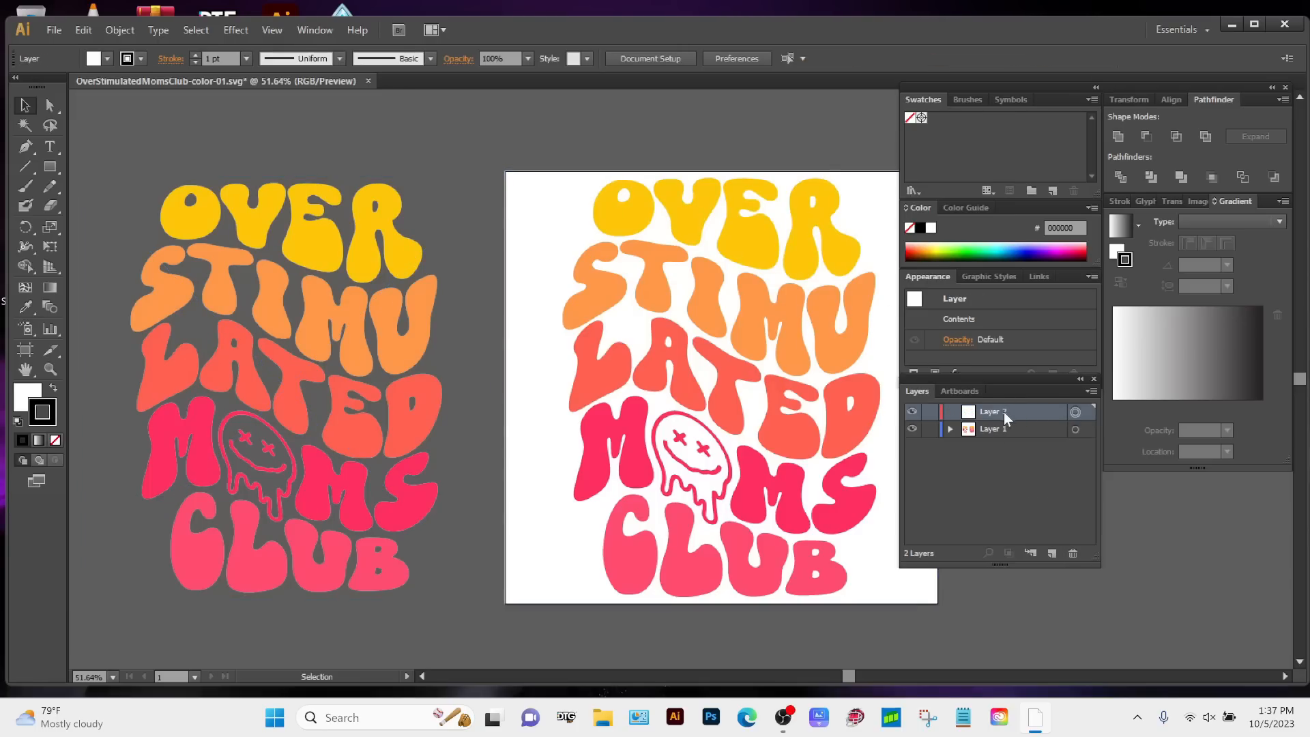
mouse_move(1006, 418)
left_mouse_down()
mouse_move(1018, 456)
mouse_move(1017, 434)
left_mouse_up()
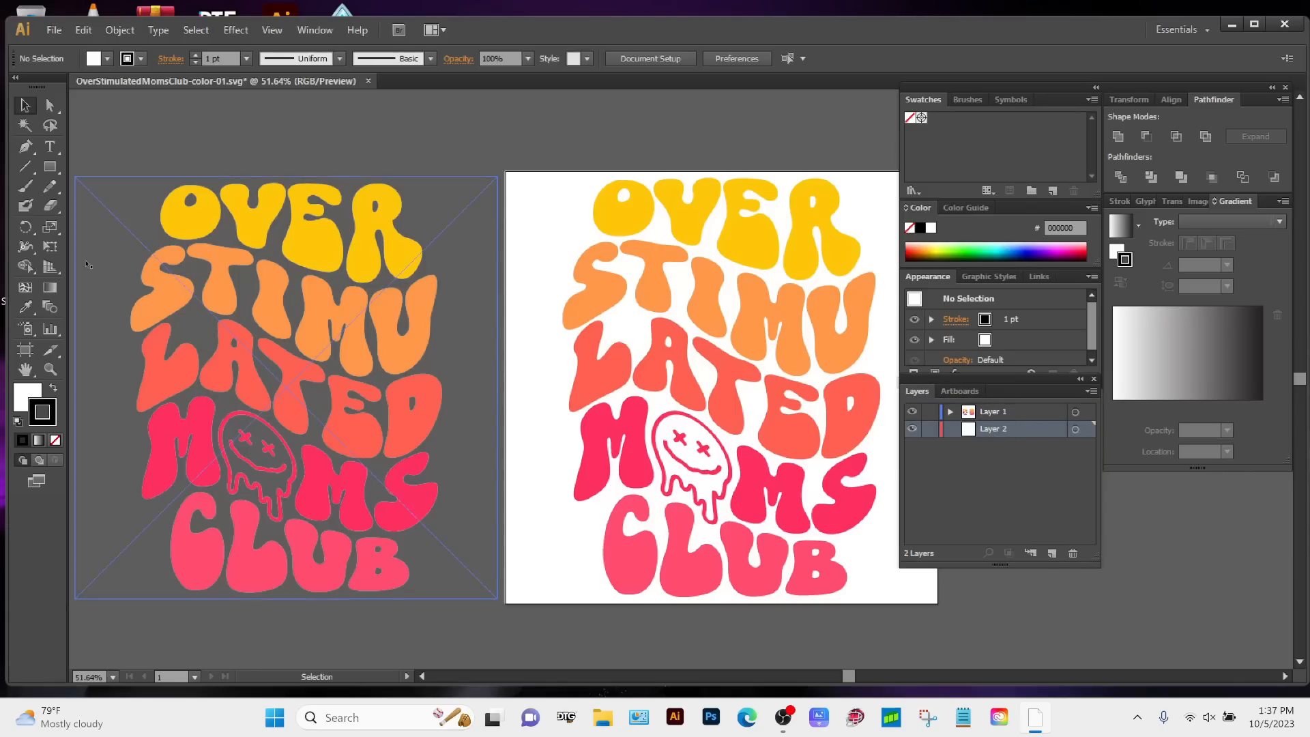
Draw a black (000000), strokeless rectangle about 14.22 in square covering the artboard on the lower layer and lock that layer.
left_click(52, 169)
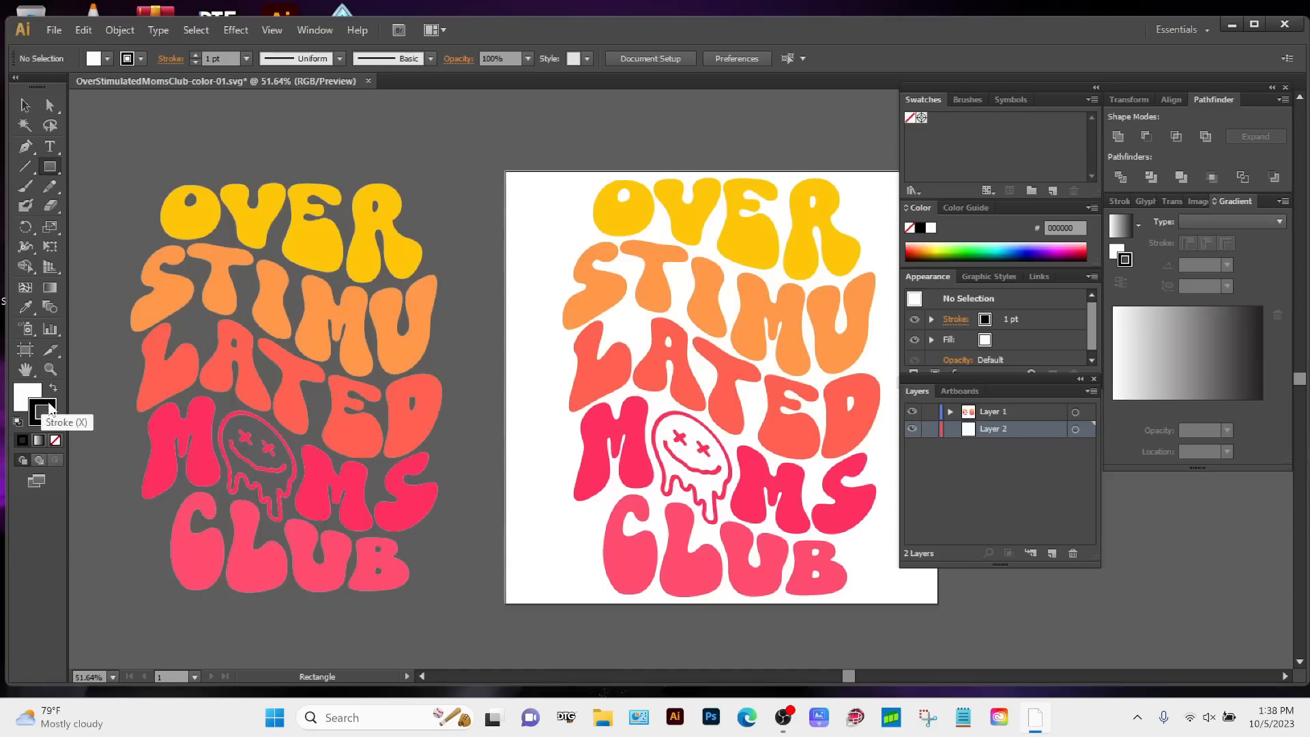
left_click(57, 443)
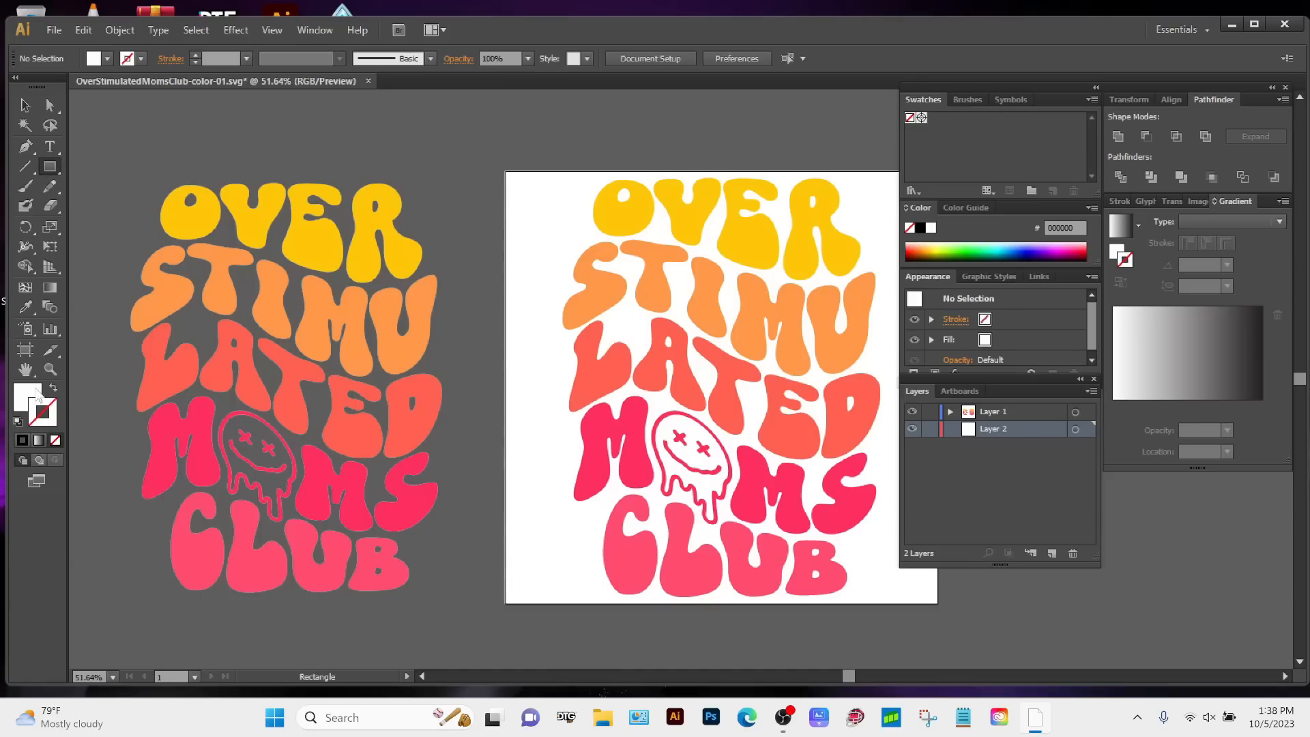
left_click(32, 395)
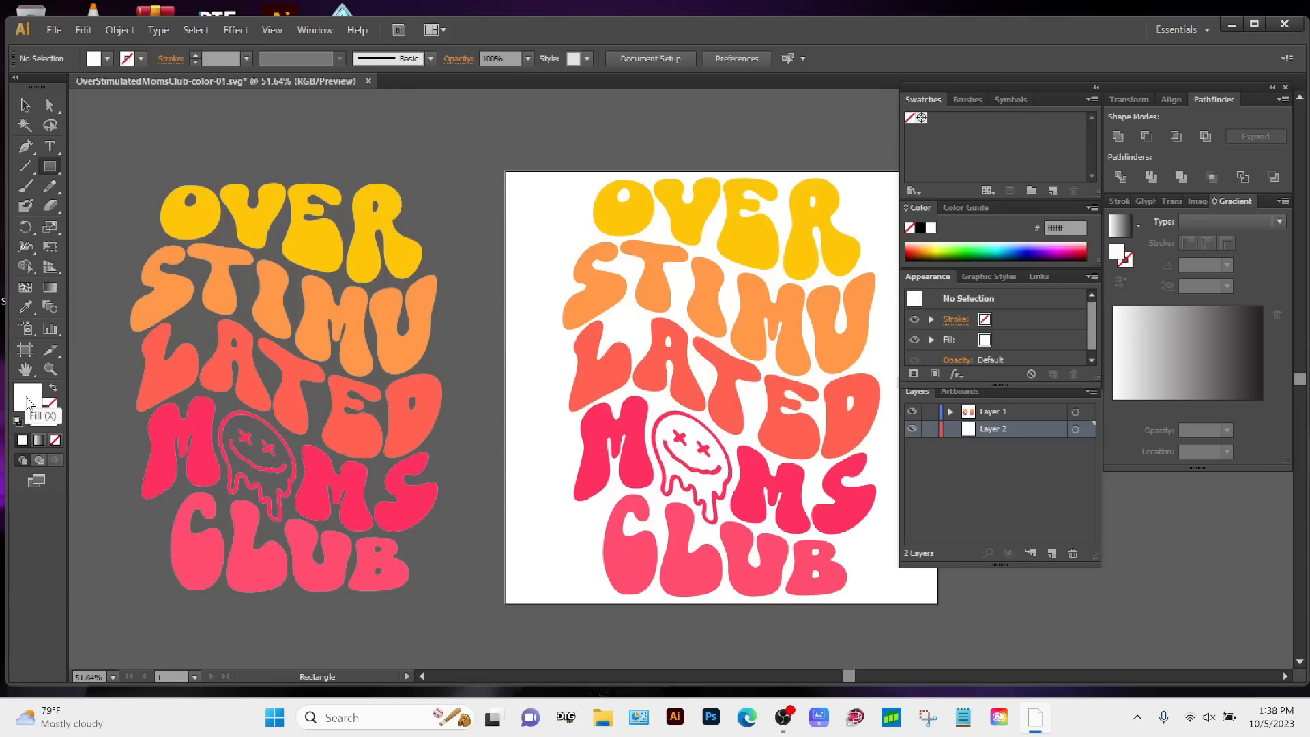
double_click(27, 403)
left_click(843, 506)
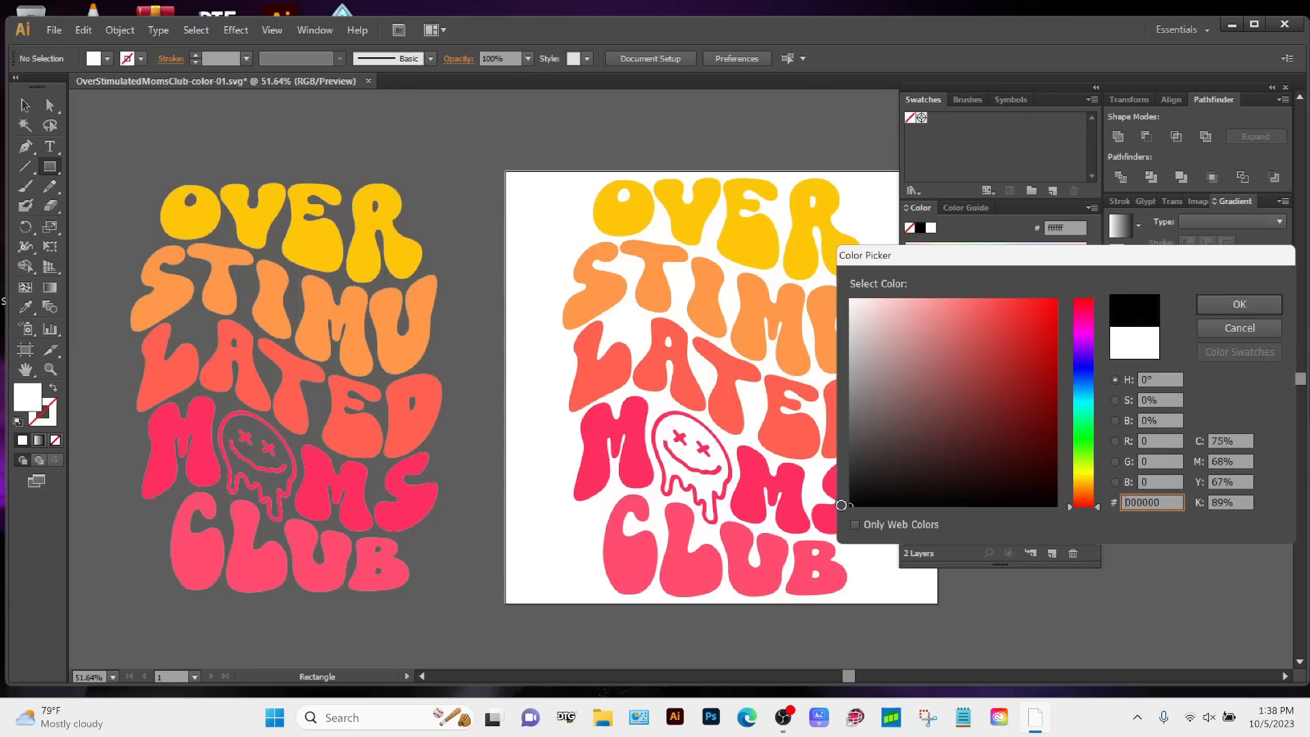
left_click(1239, 303)
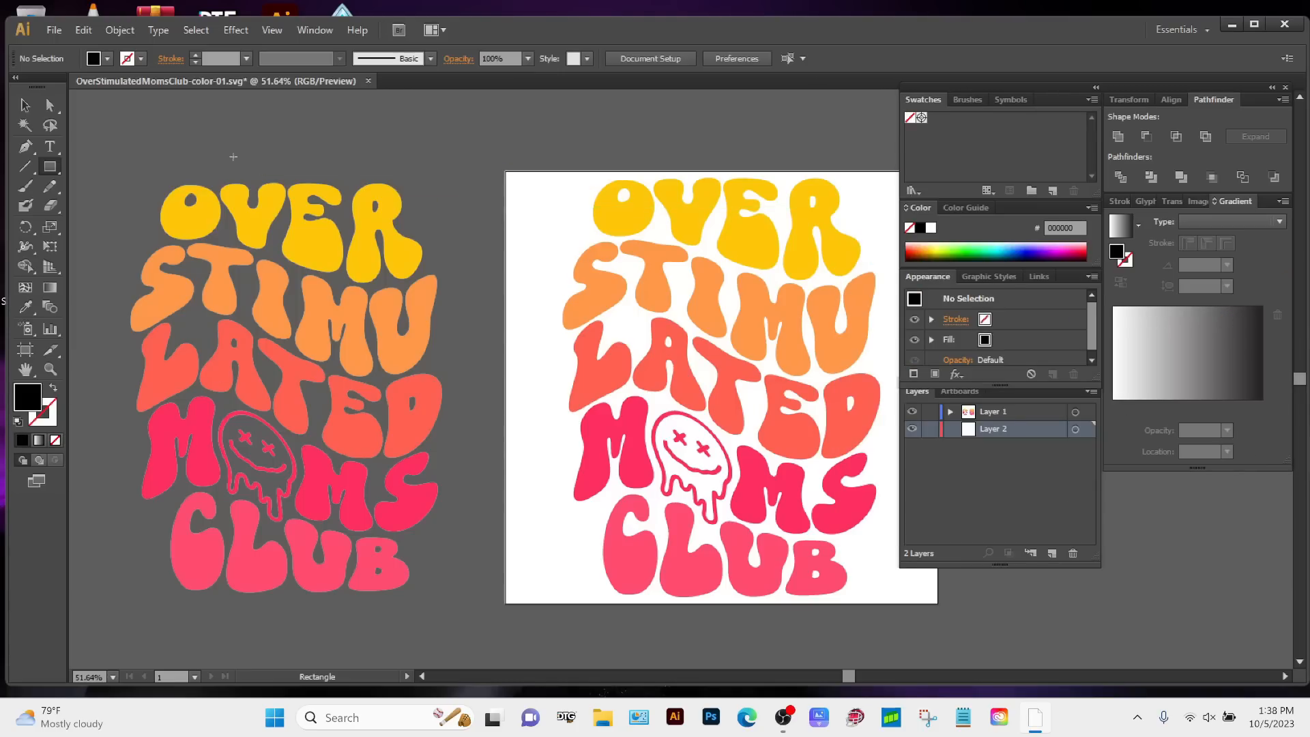
left_click_drag(505, 172, 937, 603)
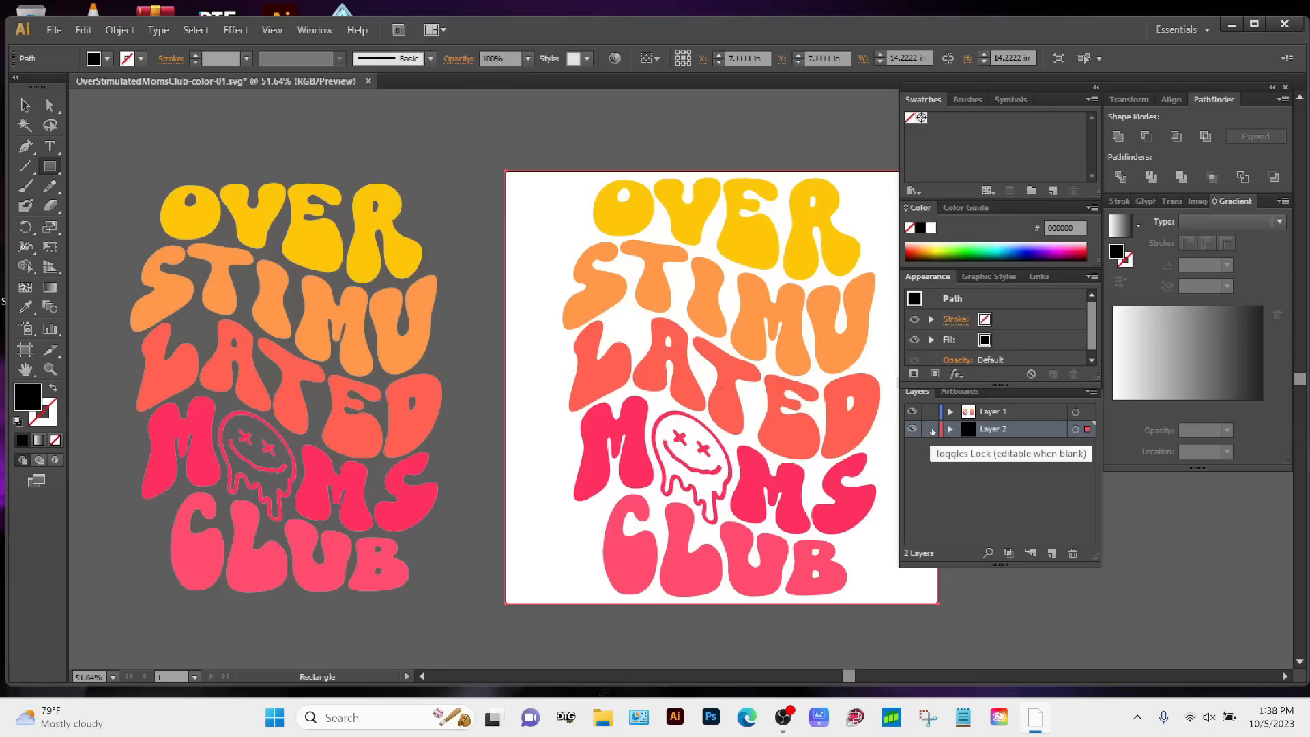
left_click(930, 429)
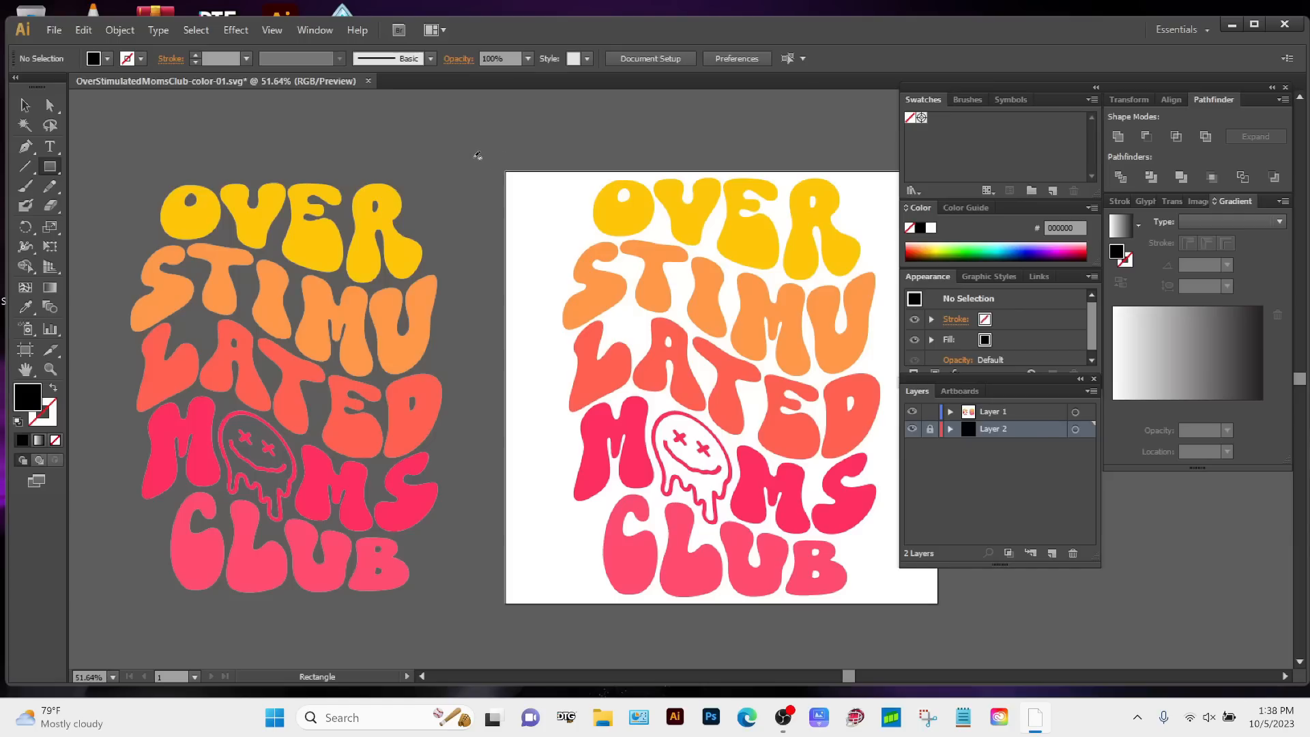
Cut the linked reference image from the artwork layer, paste it in place on a new top layer, and lock that layer.
key("a")
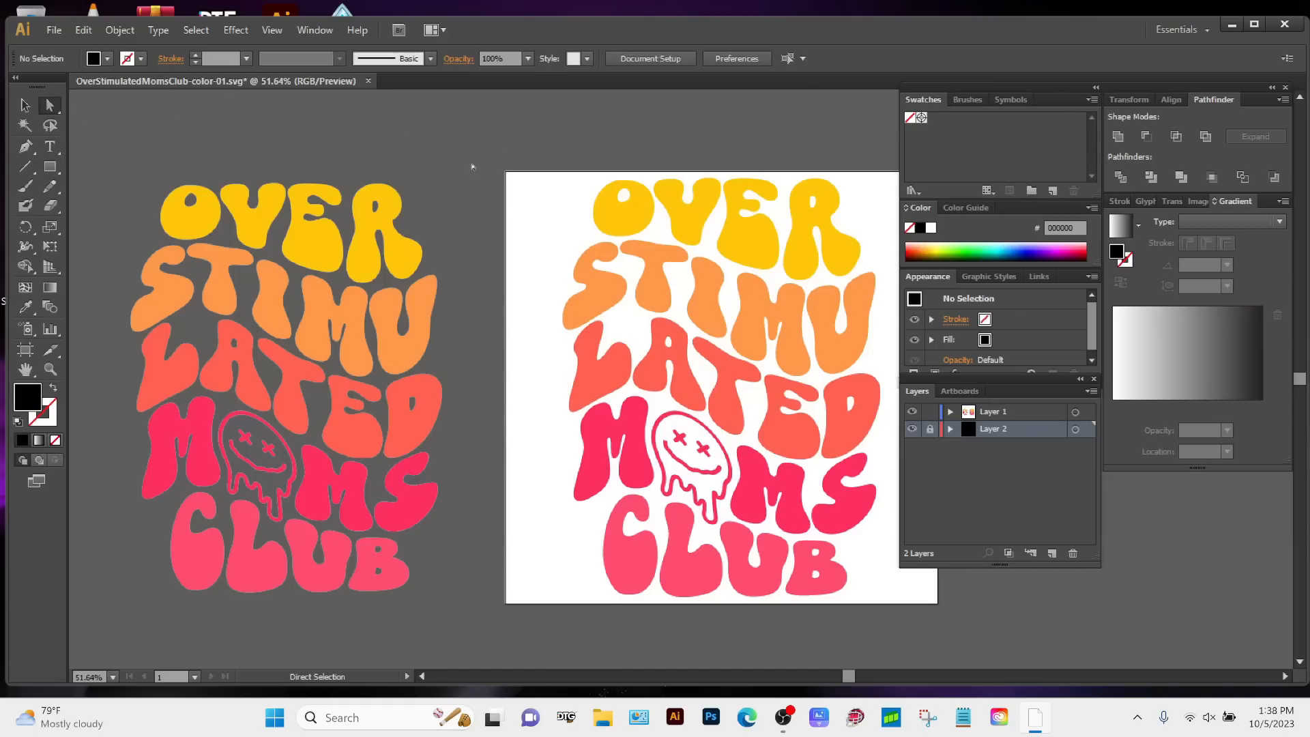
left_click_drag(464, 146, 535, 205)
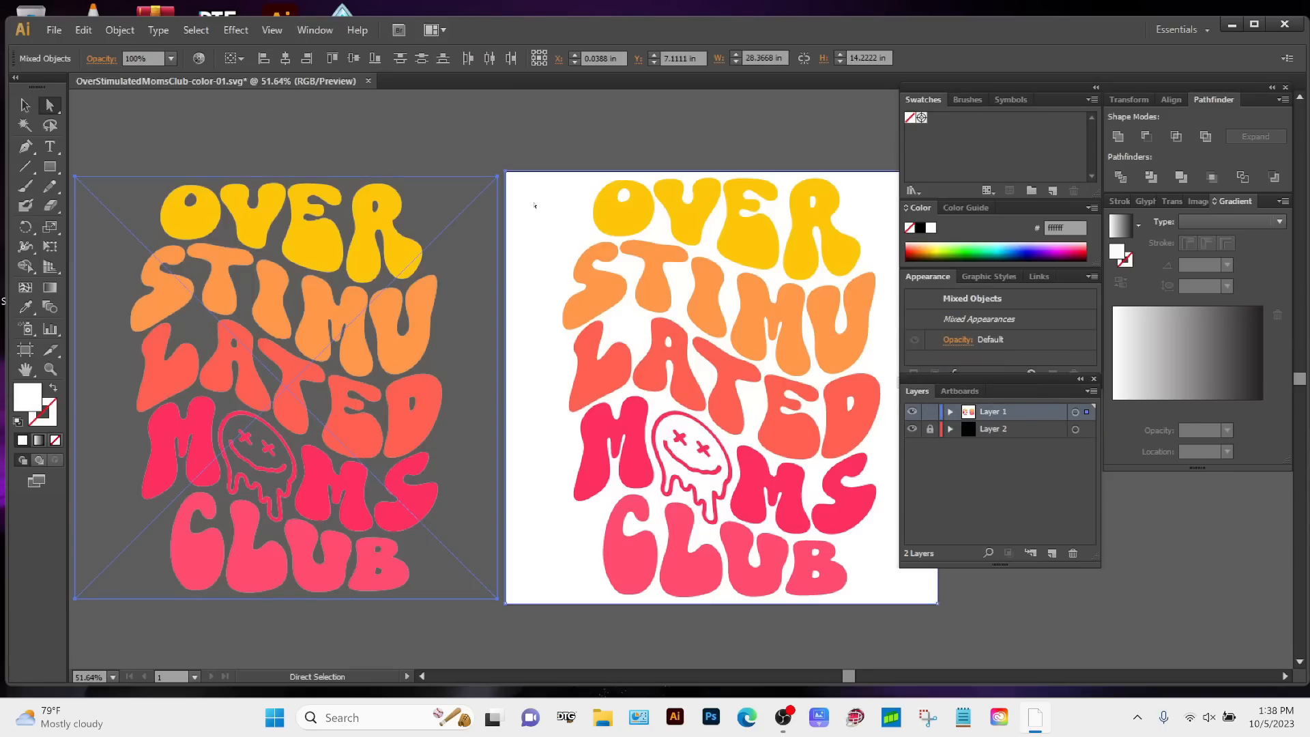
left_click(949, 410)
left_click(380, 146)
left_click(343, 352)
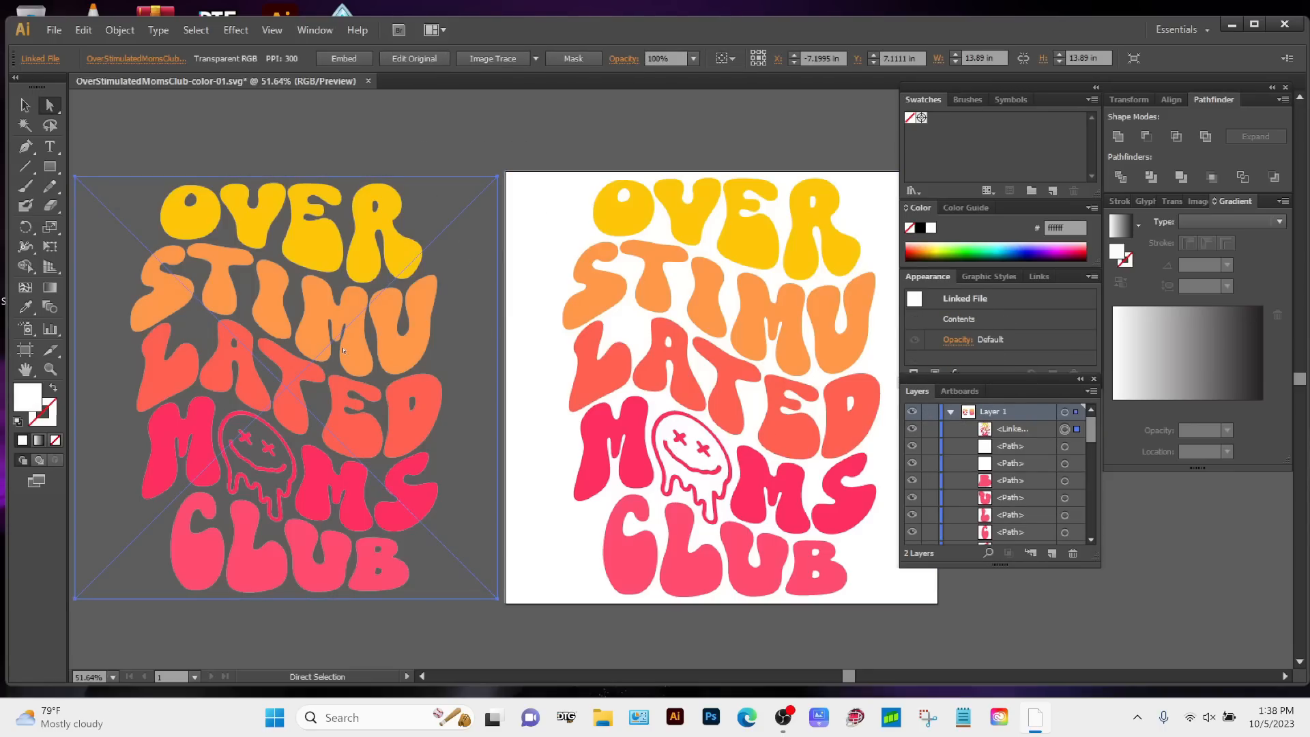
key("Delete")
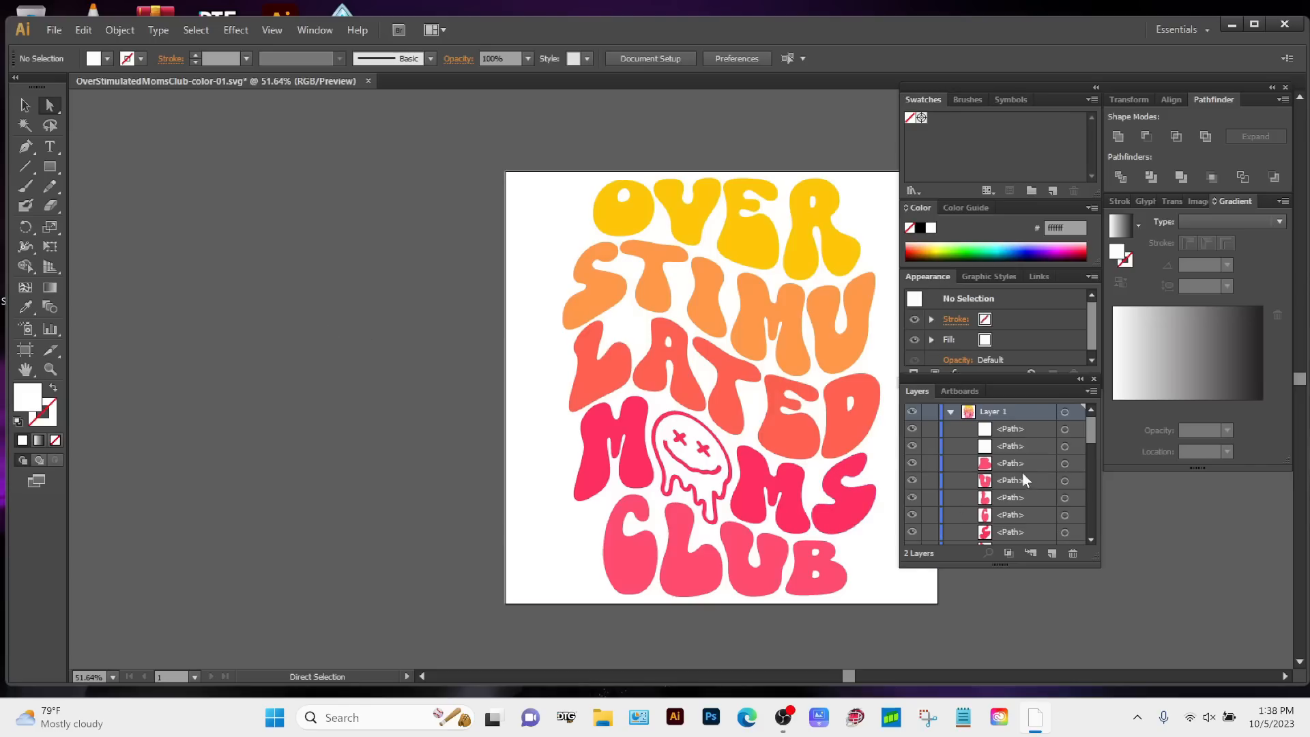
left_click(1051, 553)
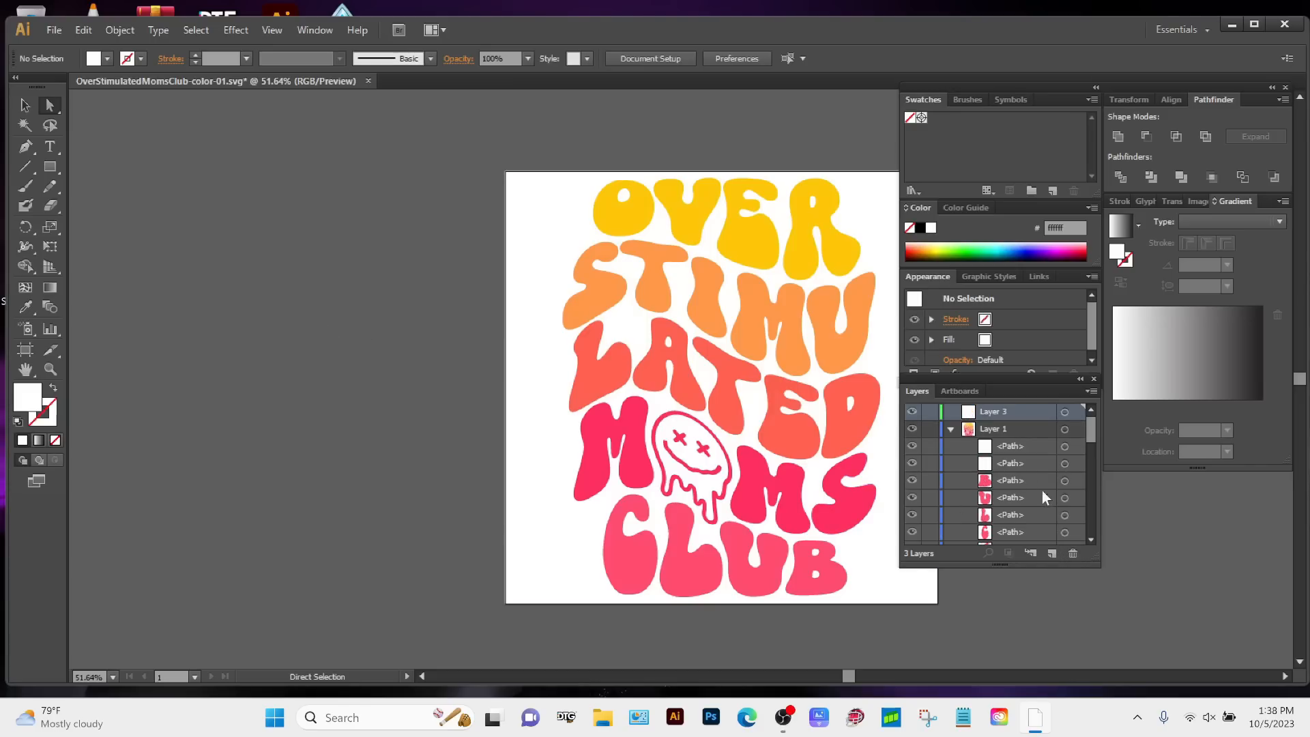
left_click(1065, 412)
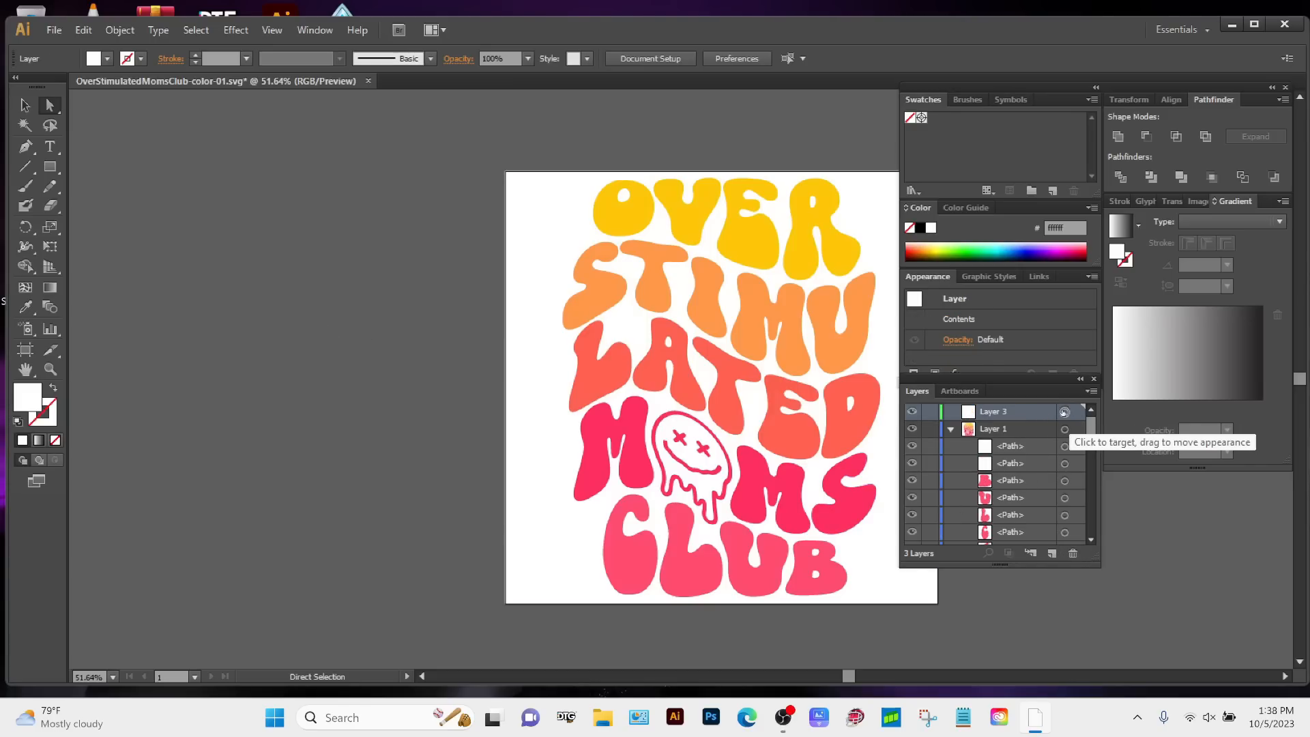
key("ctrl+f")
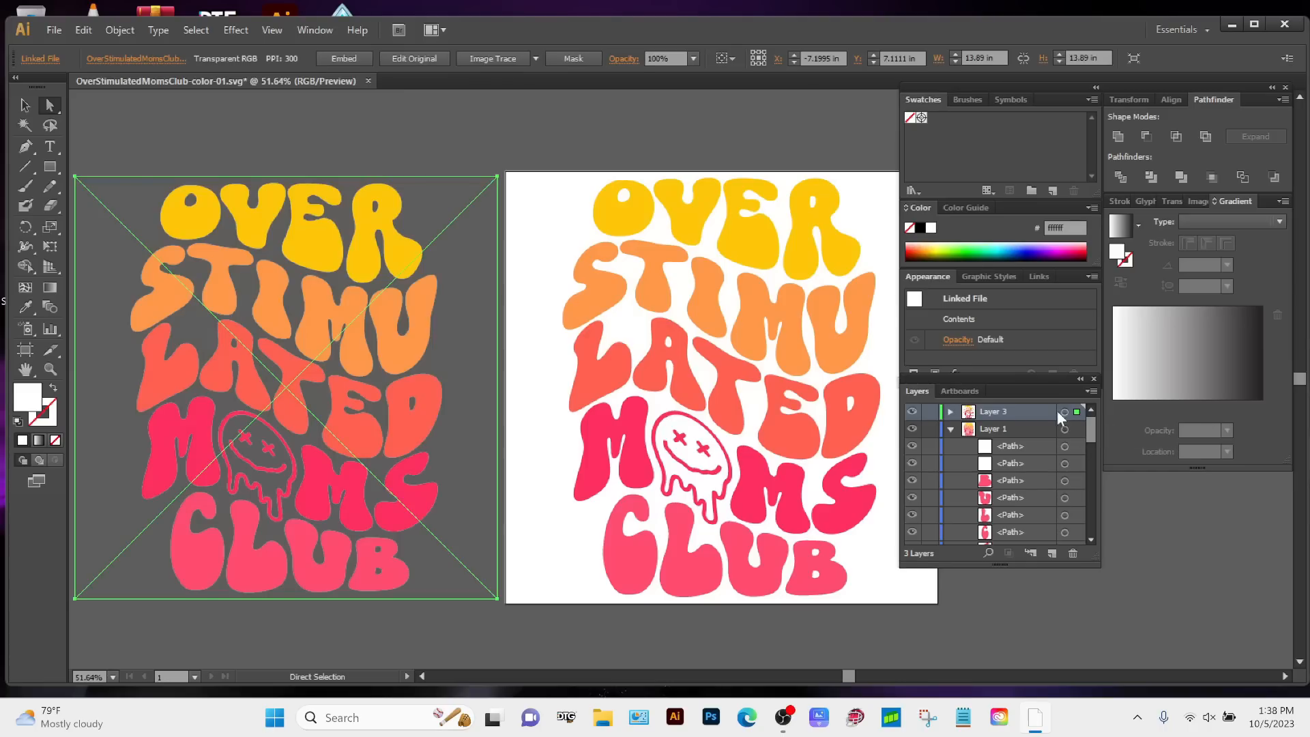
left_click(929, 411)
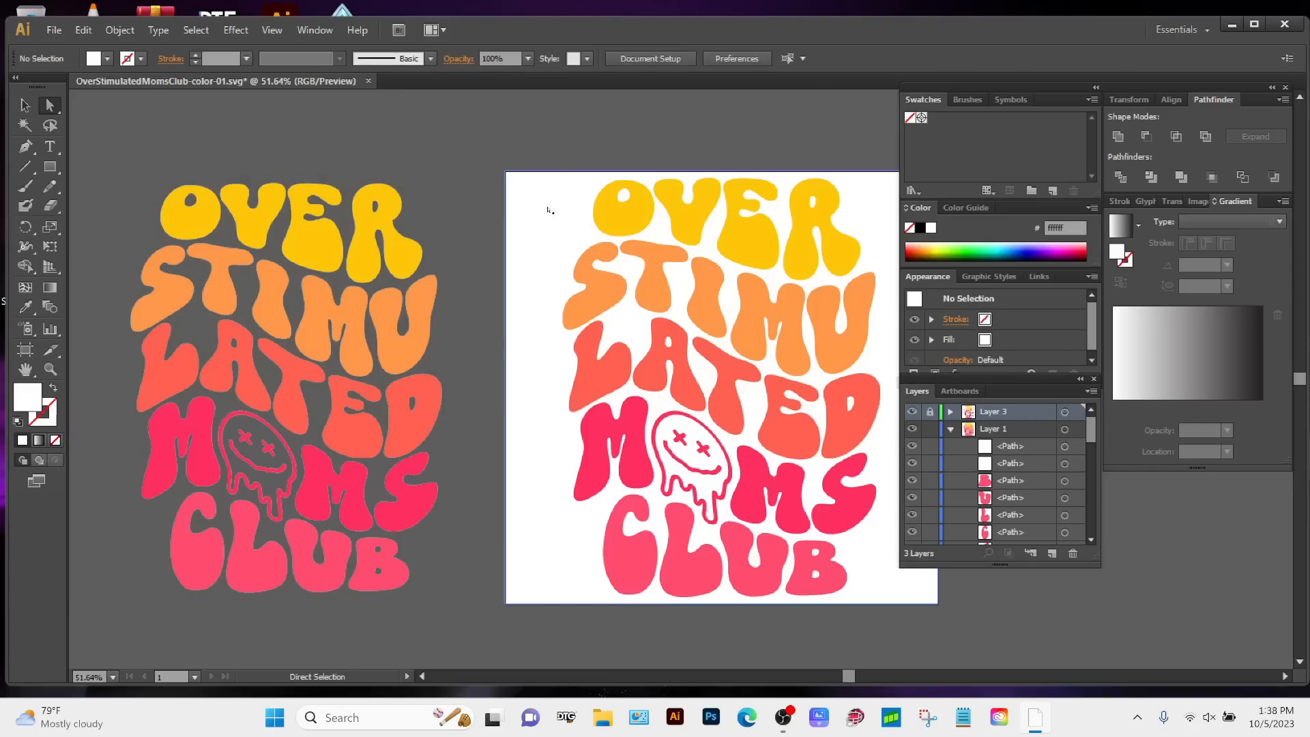
Delete the white background shape behind the lettering on the artboard, including its leftover points.
left_click_drag(484, 149, 544, 206)
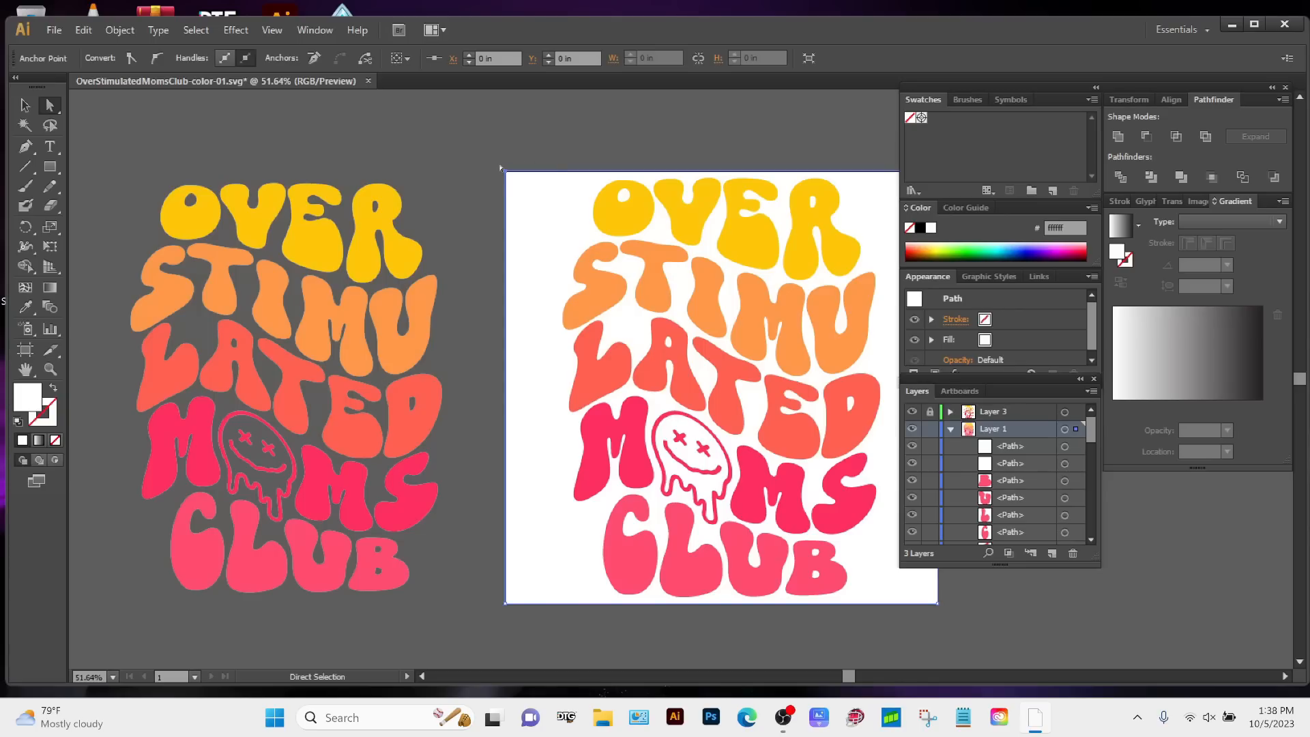
key("Delete")
key("Delete")
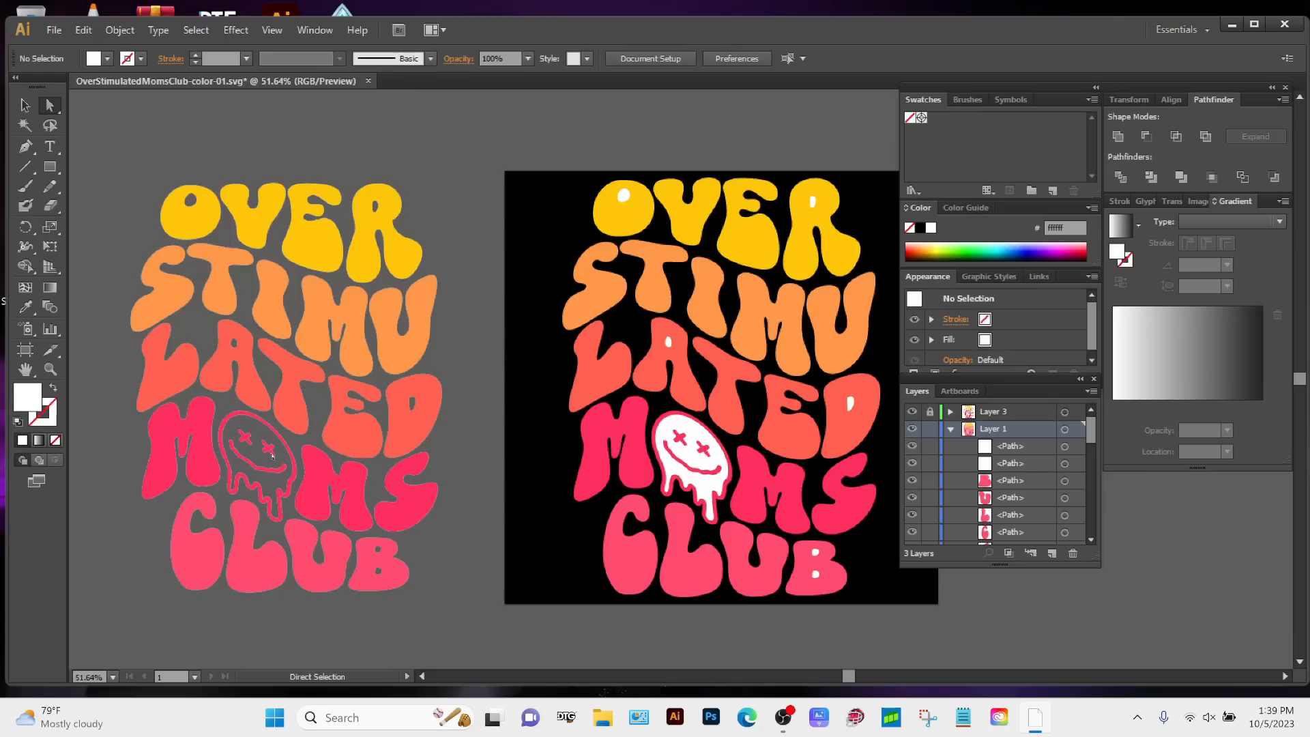
Try to move the white counter out of the O in OVER, and undo the move.
key("v")
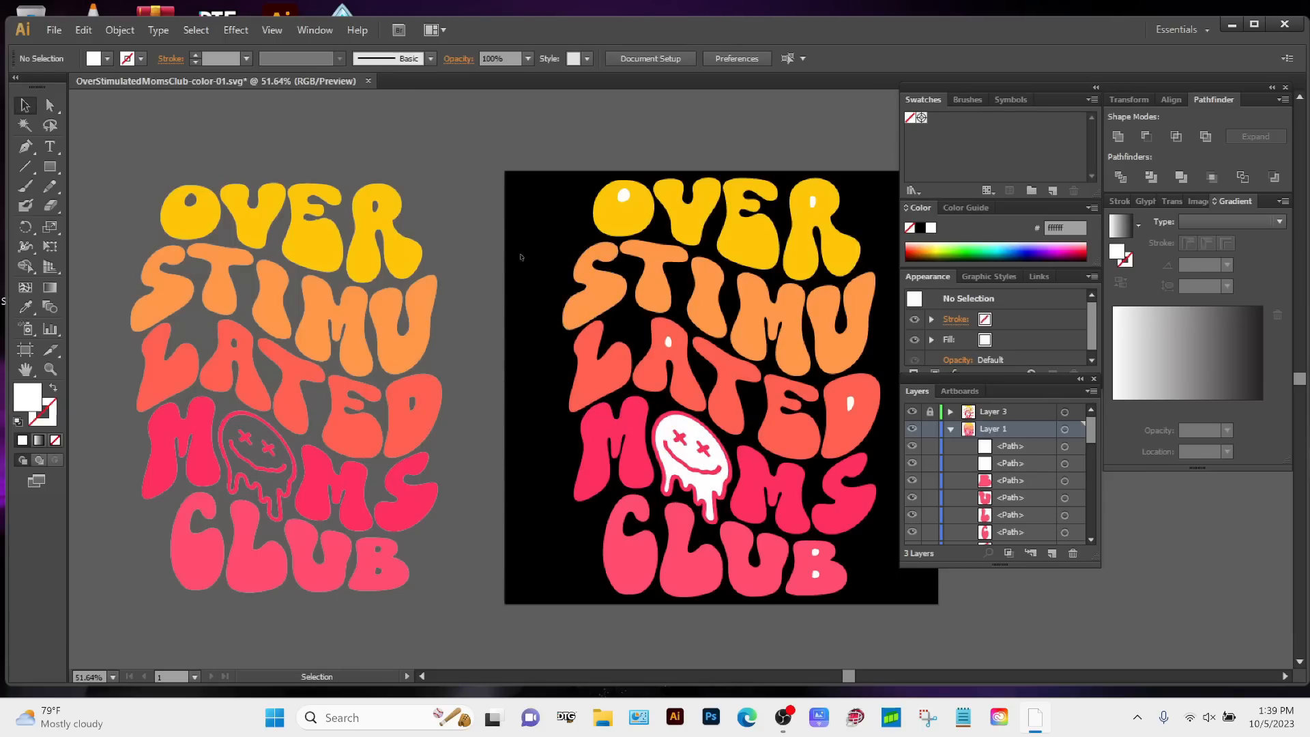
key("z")
left_click_drag(501, 145, 958, 370)
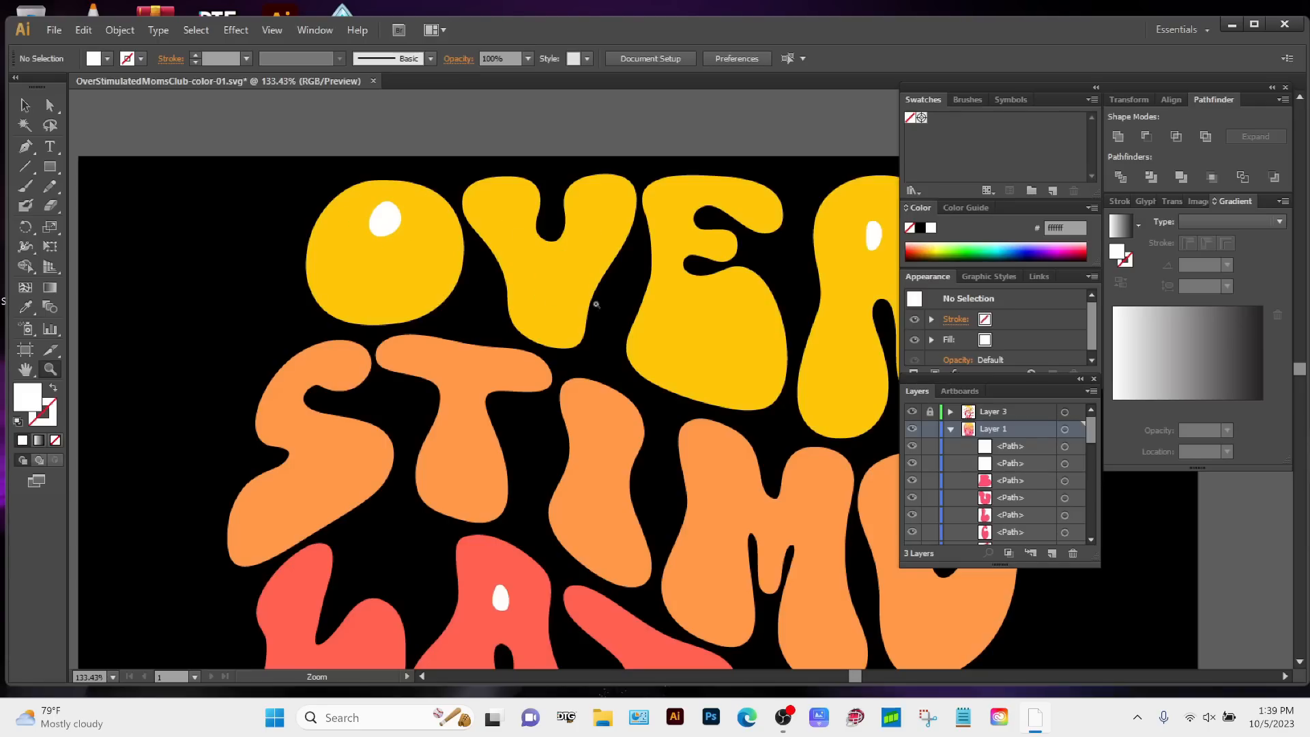
key("a")
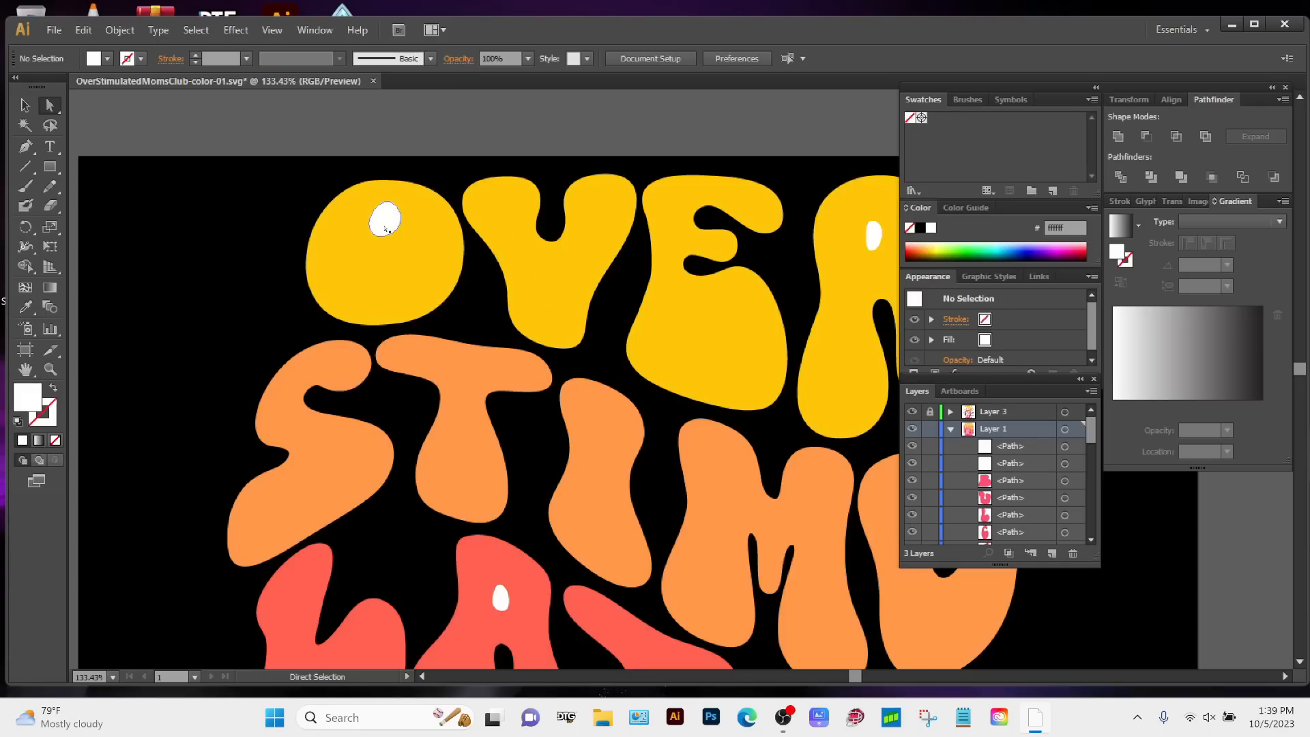
left_click_drag(385, 223, 289, 168)
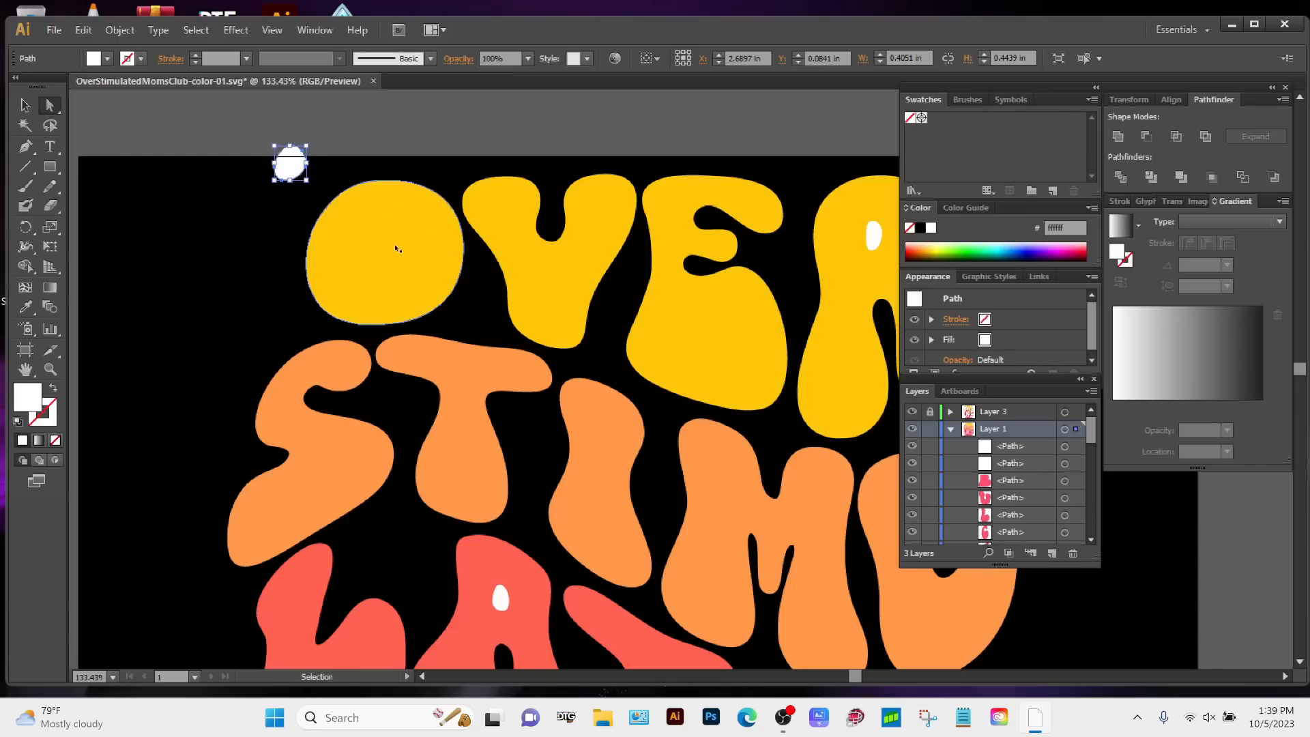
key("ctrl+z")
key("a")
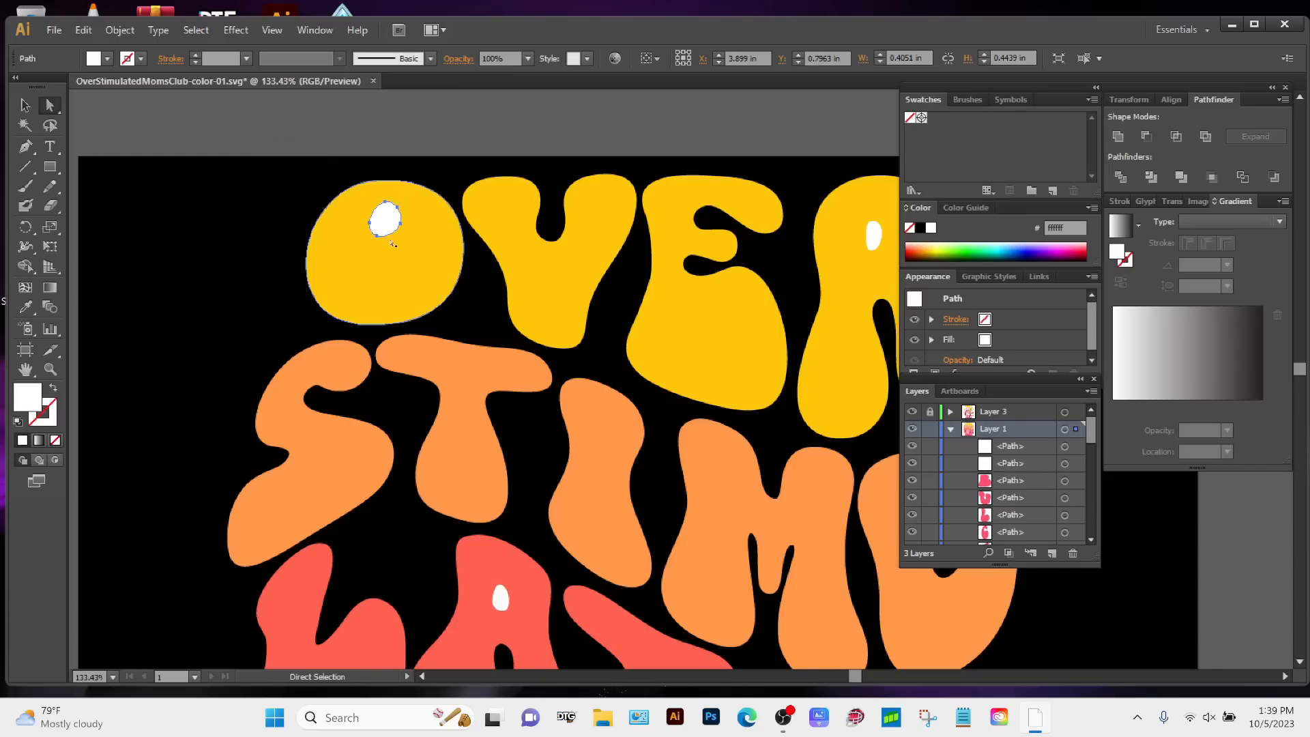
left_click(83, 32)
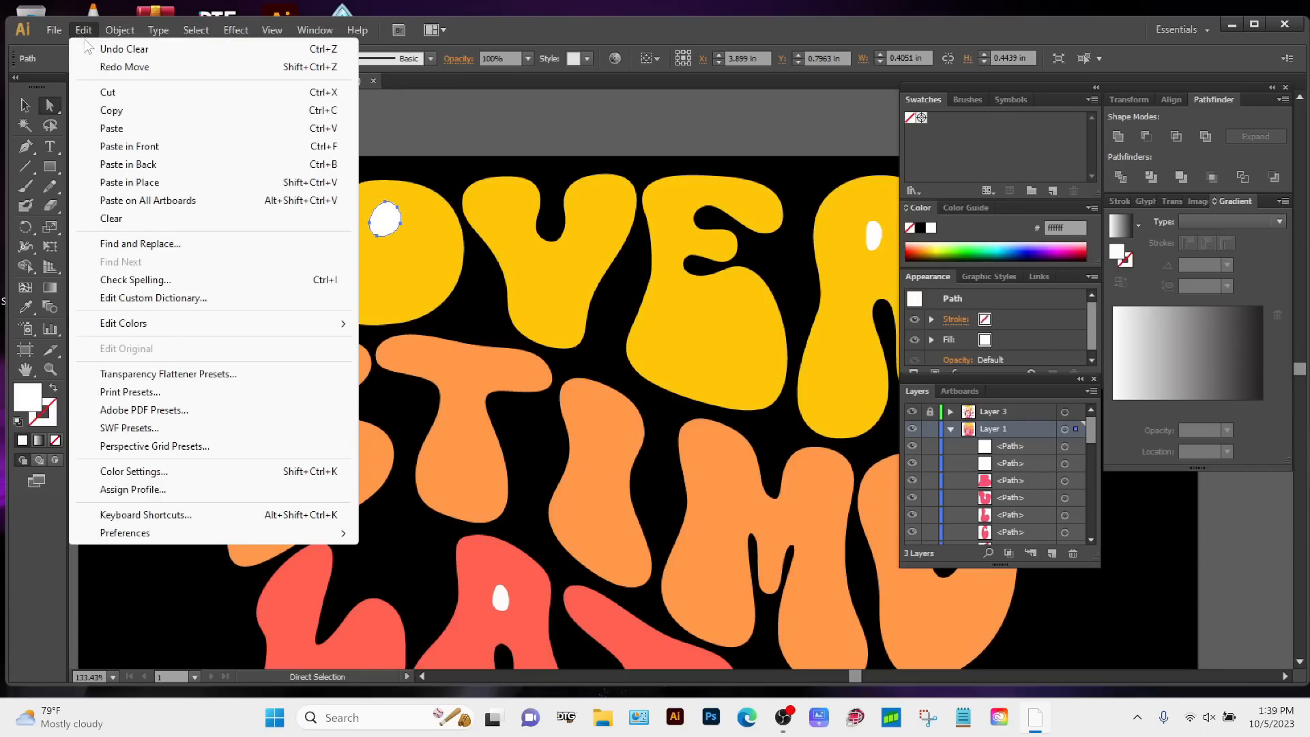
mouse_move(67, 35)
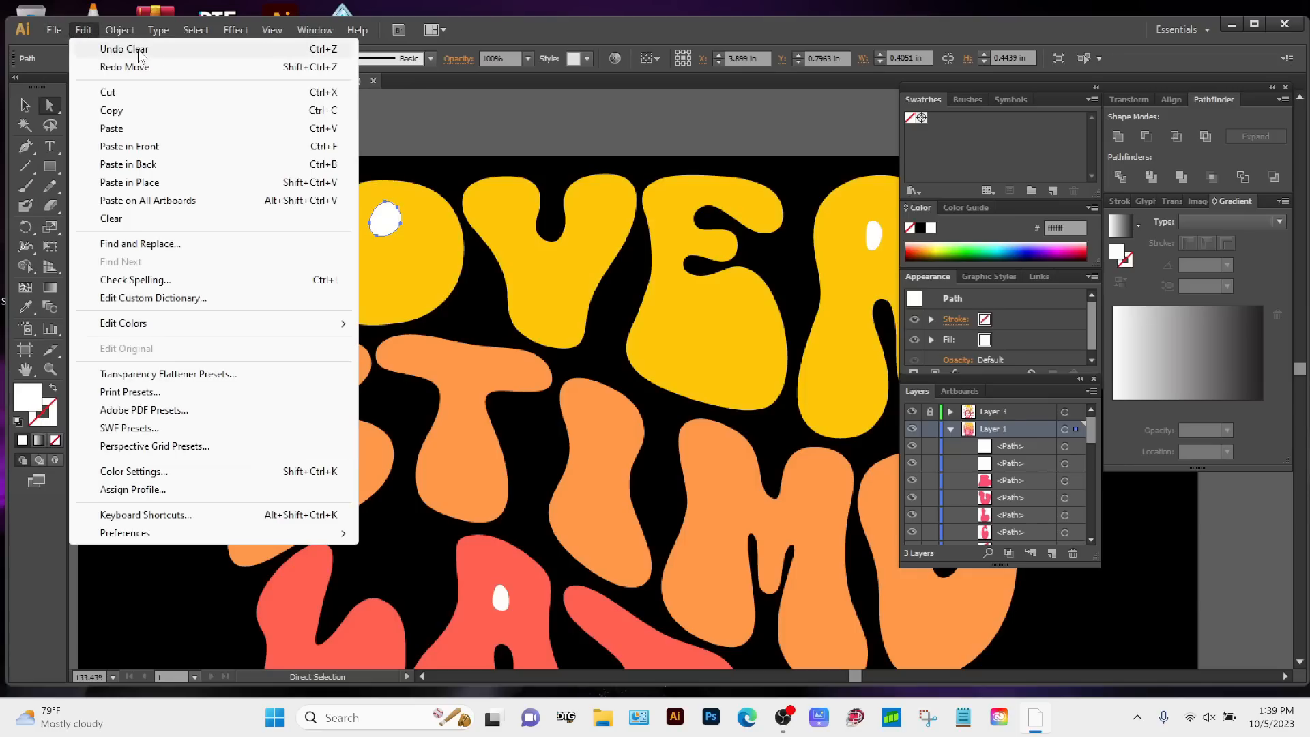
left_click(108, 31)
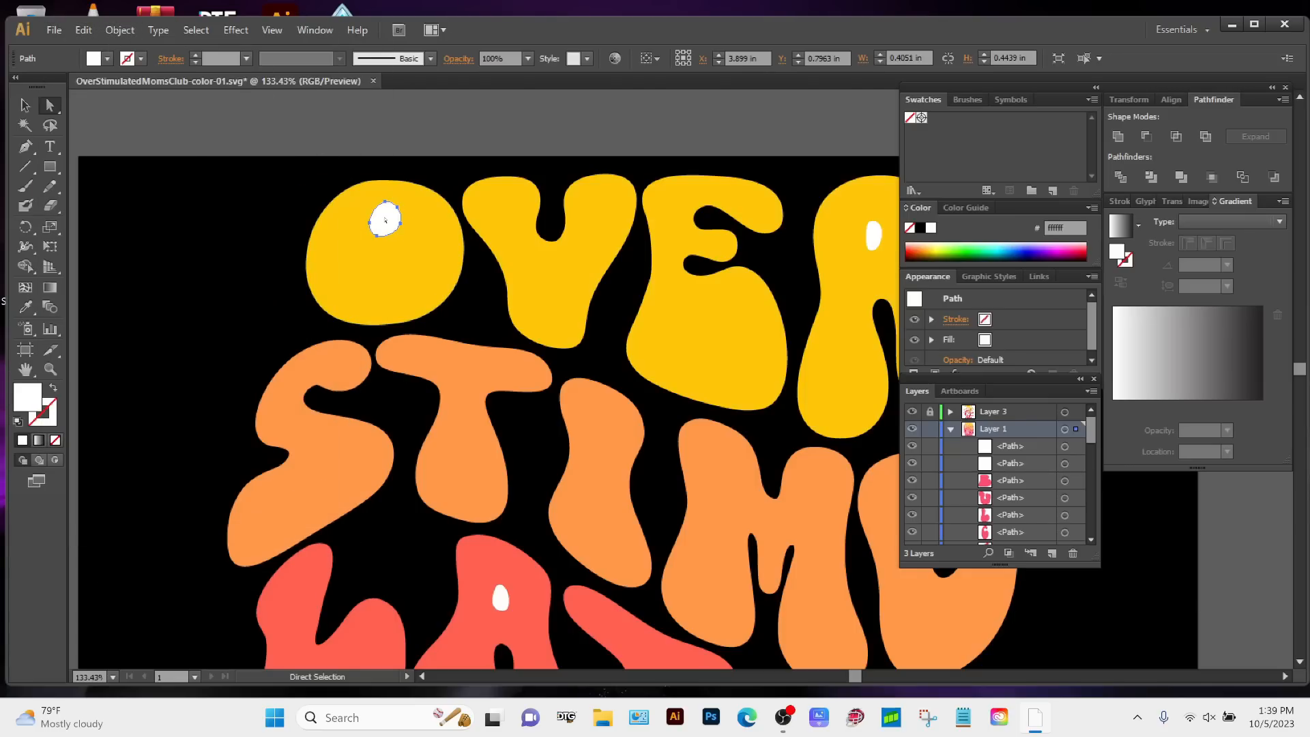
left_click(438, 254, "shift")
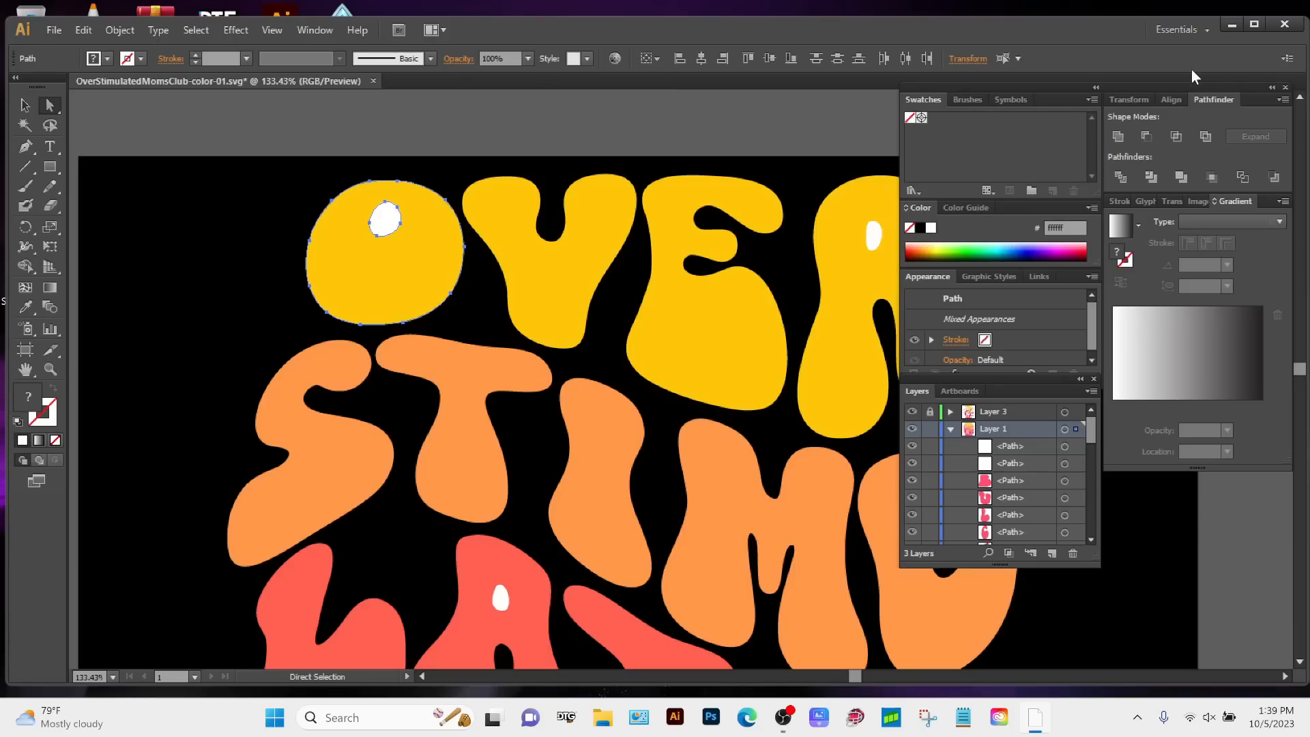
left_click(1207, 30)
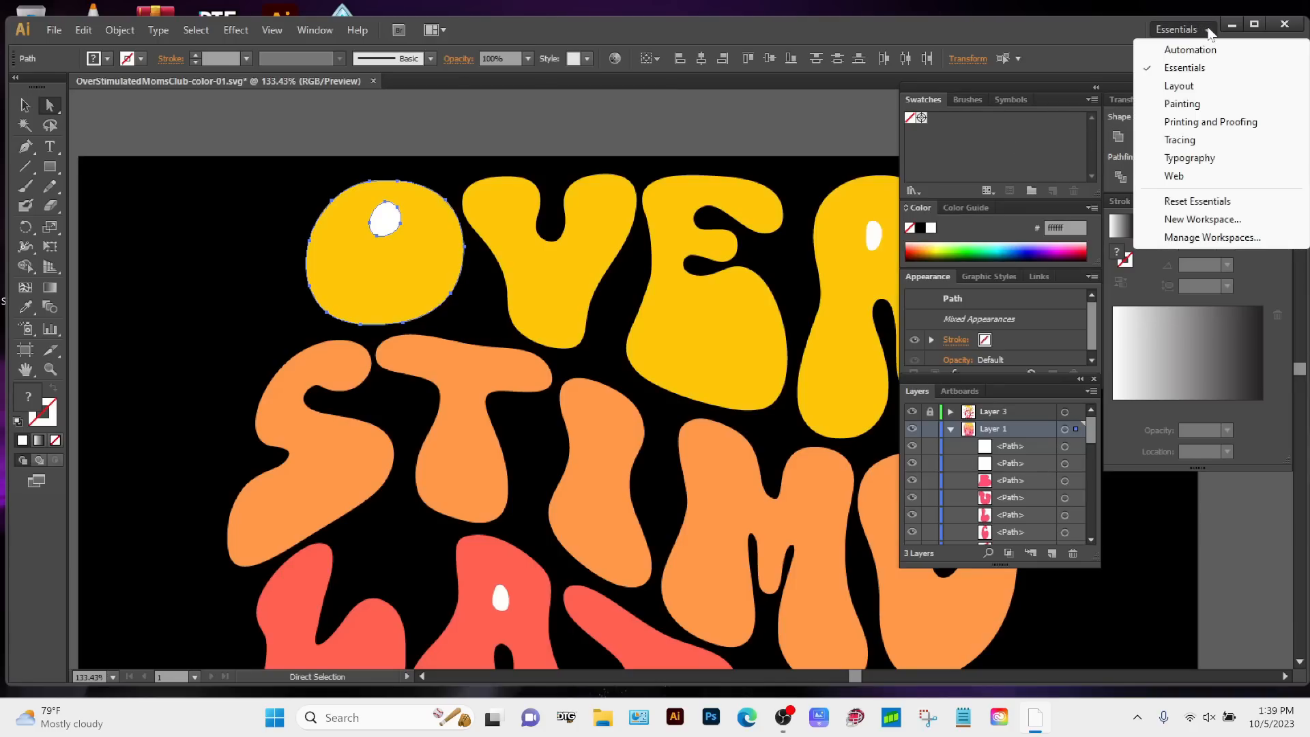
left_click(956, 31)
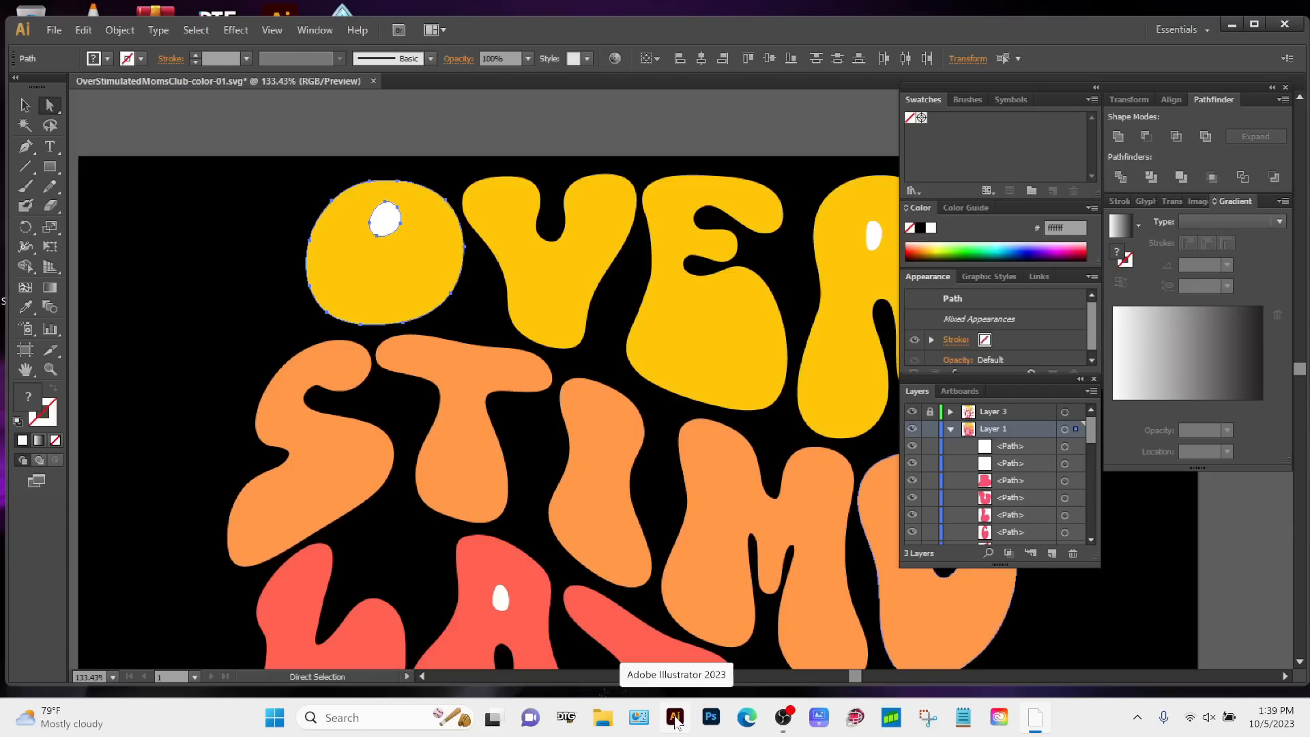
mouse_move(1039, 724)
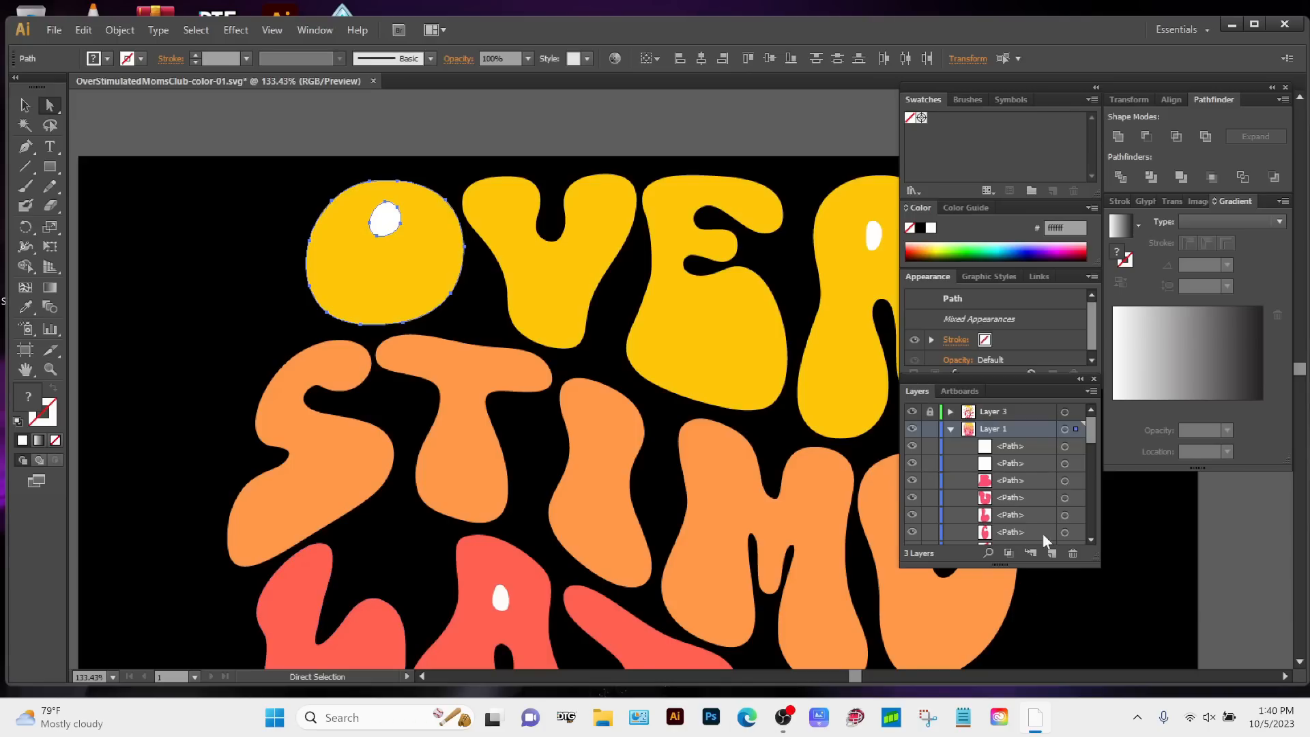
left_click(271, 30)
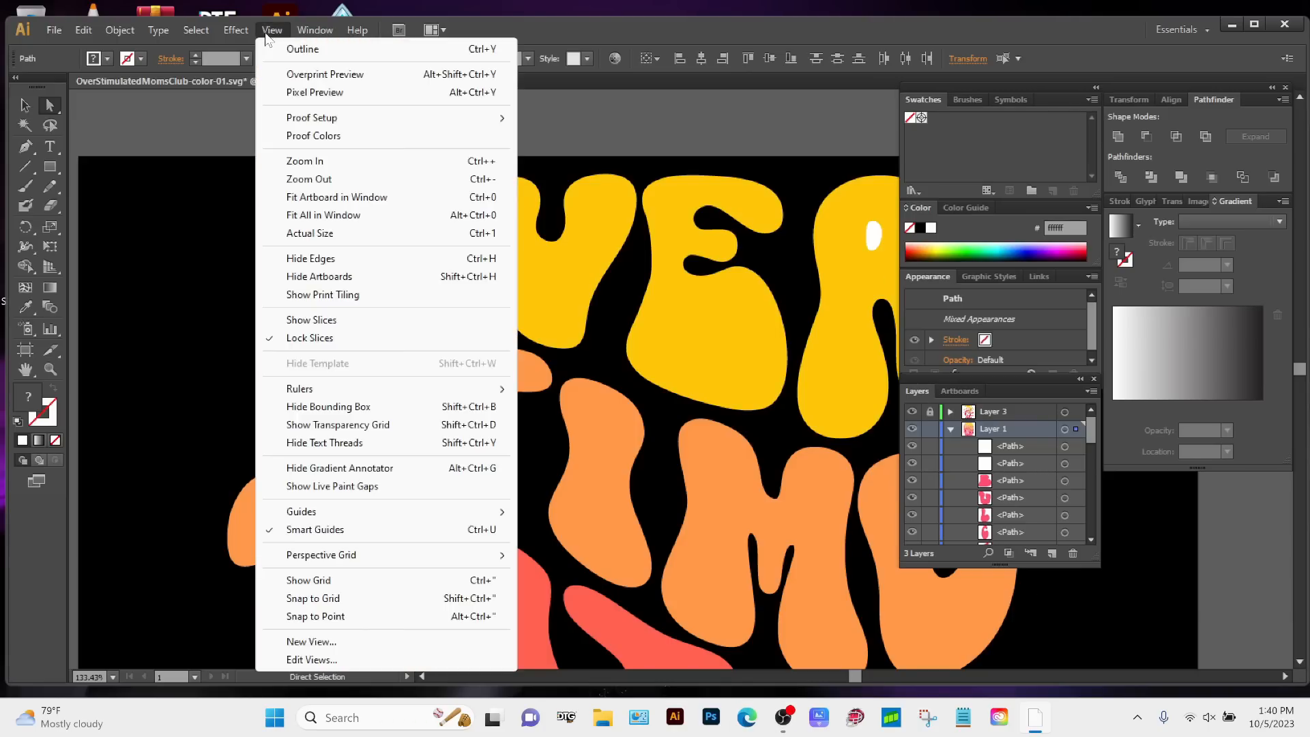
left_click(267, 37)
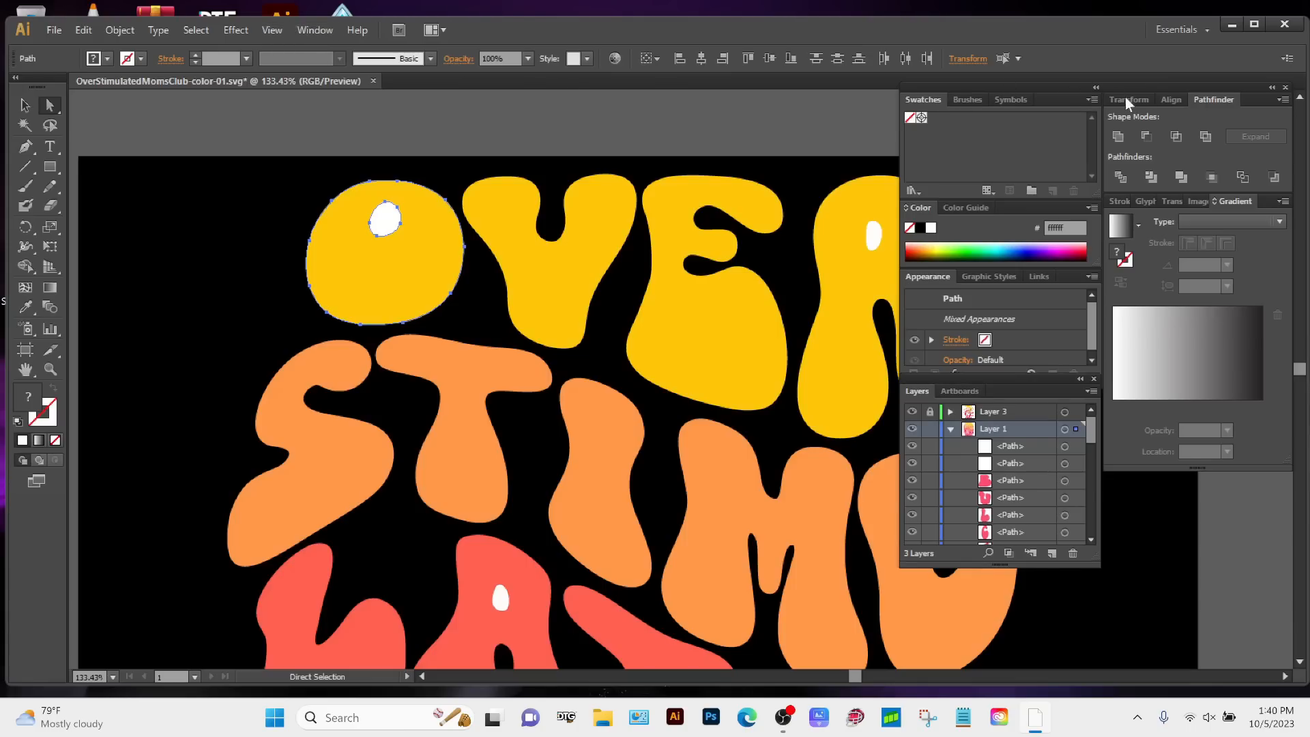
left_click(311, 29)
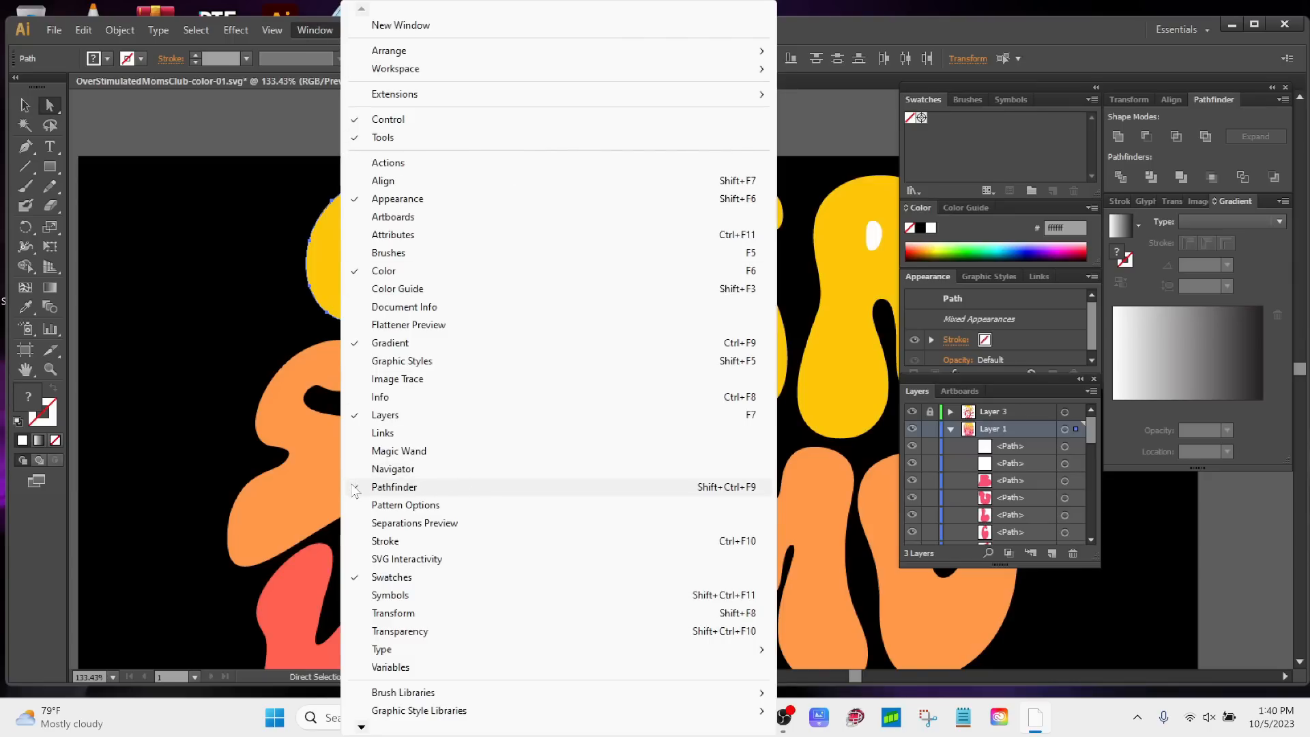
left_click(326, 36)
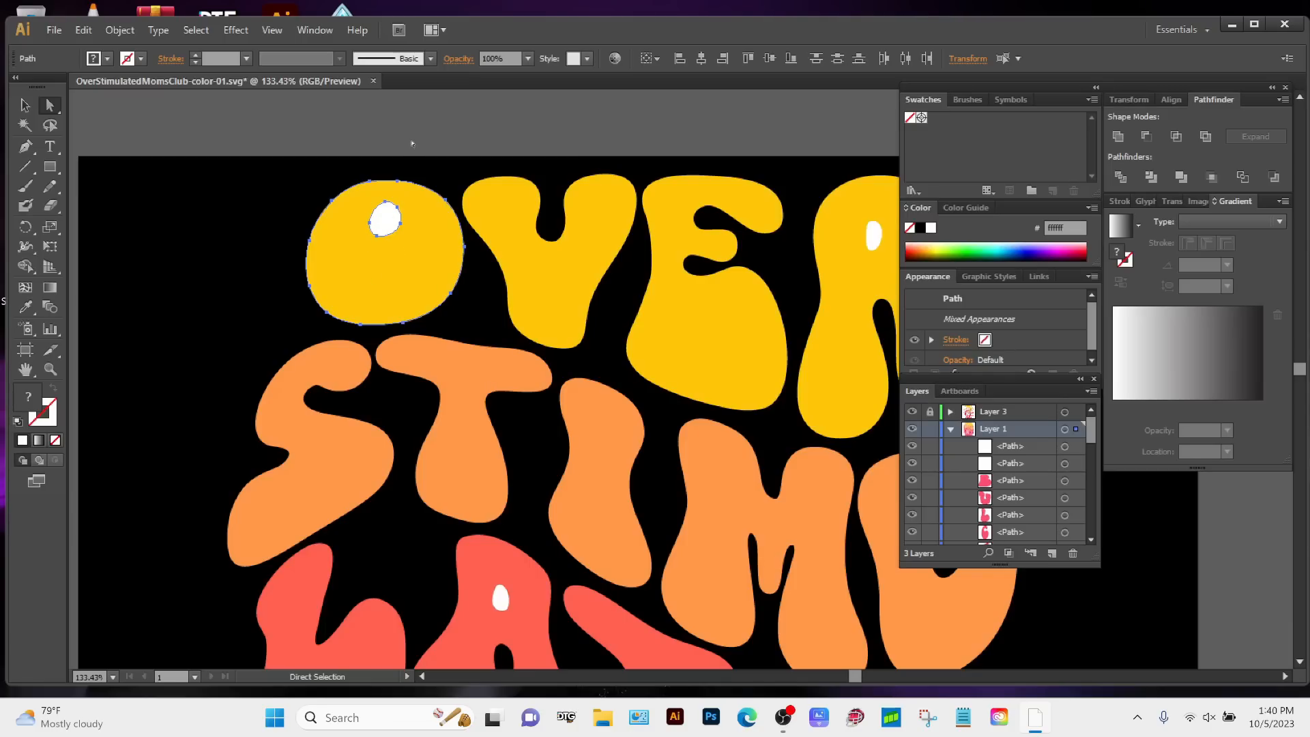
left_click(393, 129)
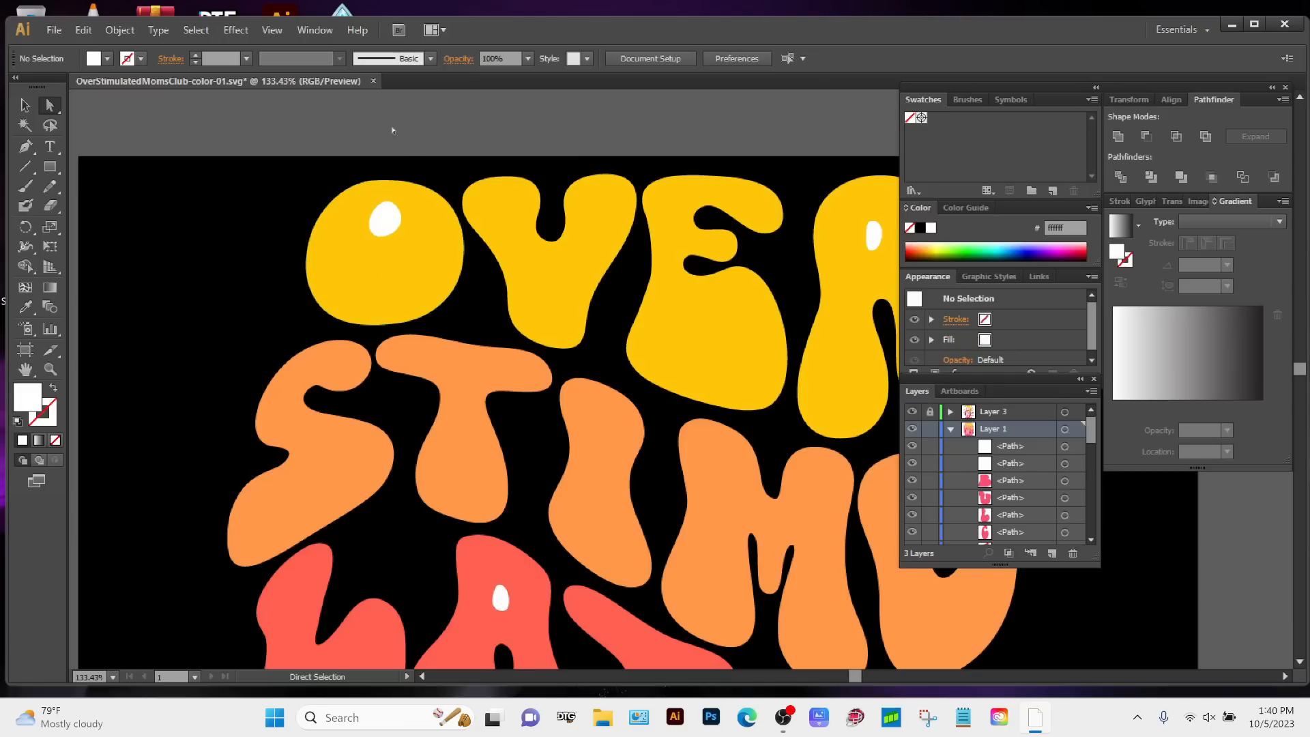
Subtract the white counter from the yellow O in OVER with the Pathfinder Minus Front operation.
left_click(387, 222)
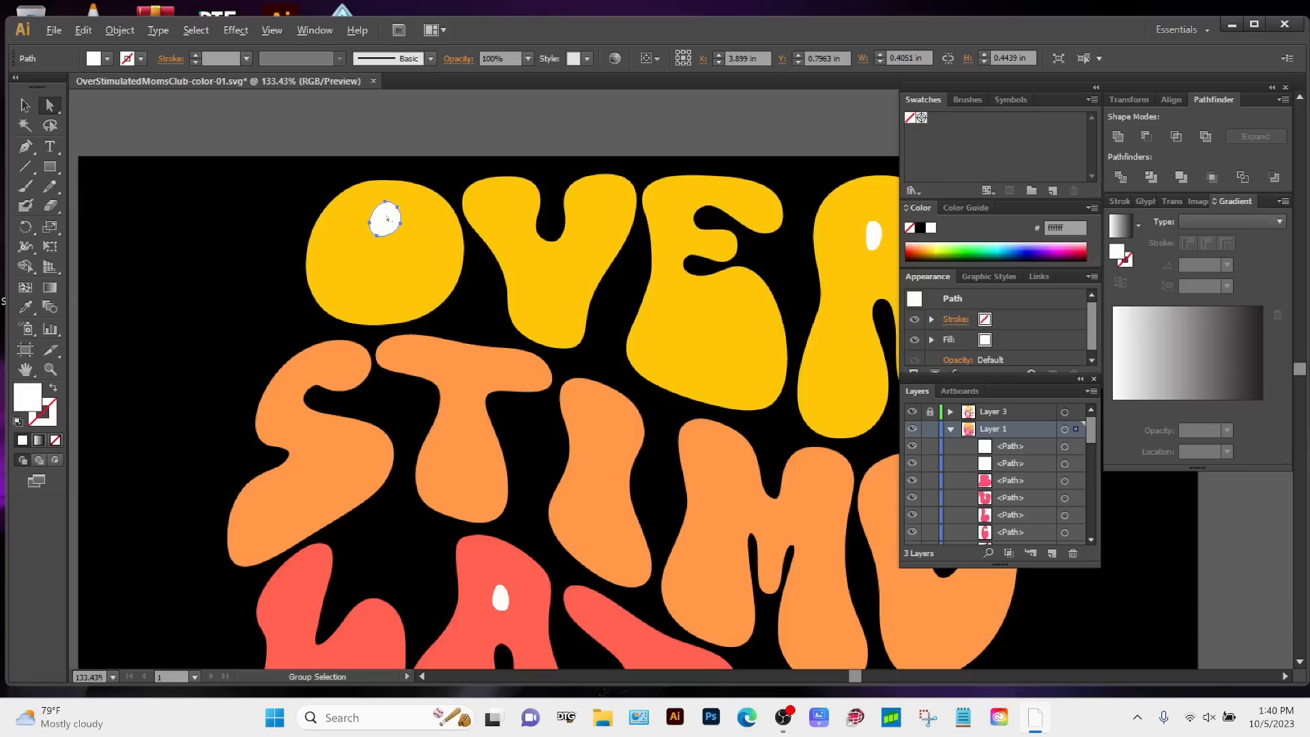
left_click(430, 273, "shift")
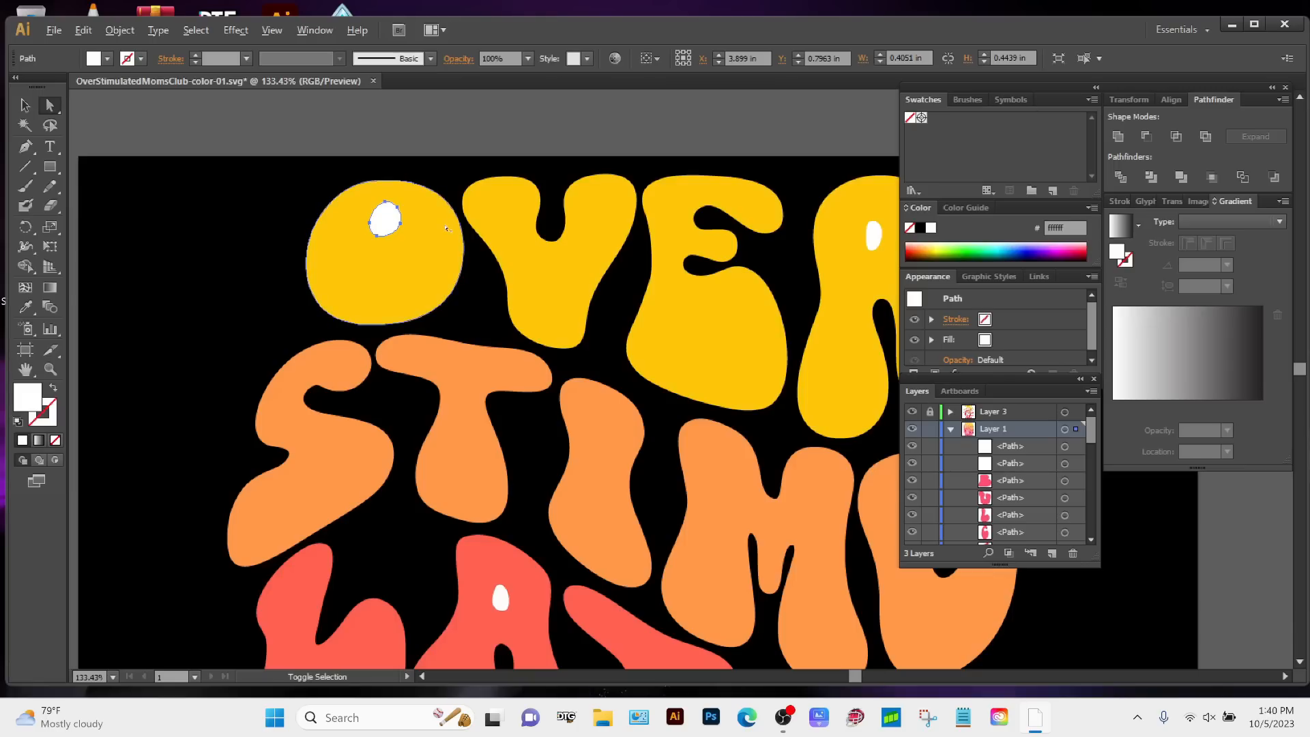
left_click(1149, 139)
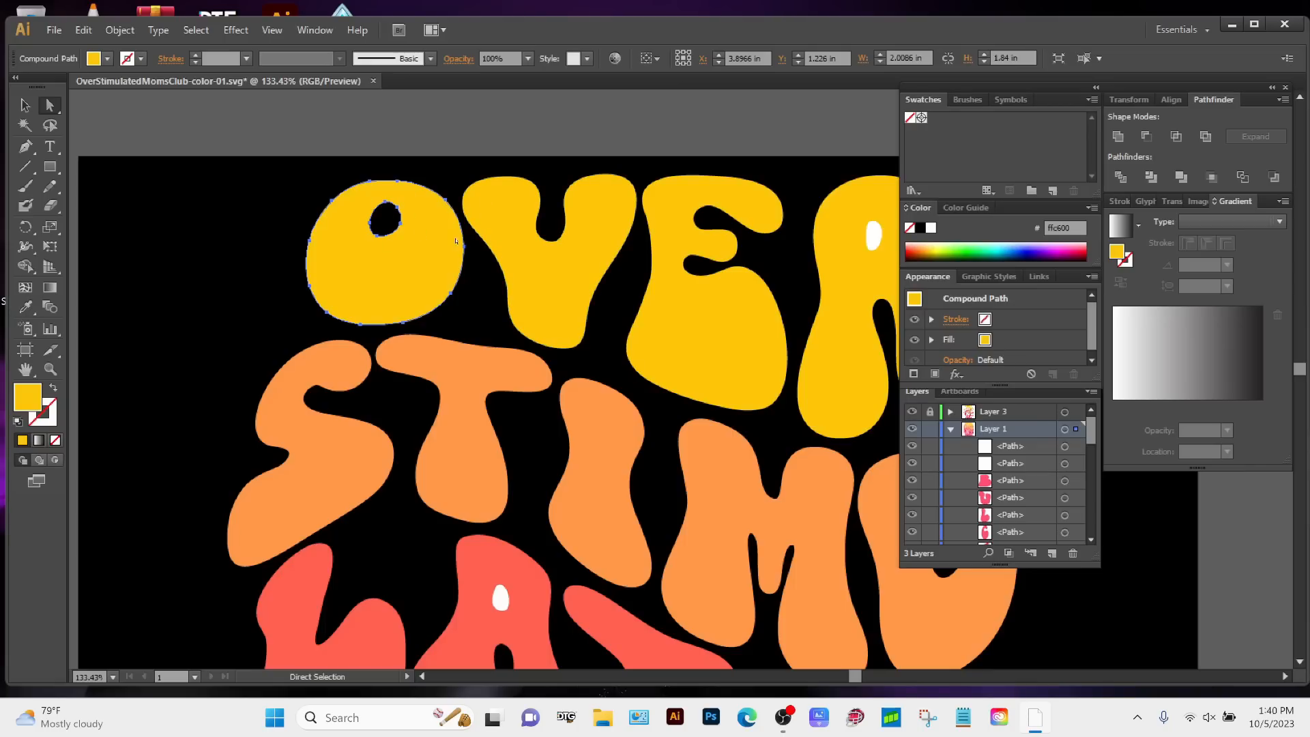
Move the cut-out O over to the reference image to compare its hole, and undo the move.
left_click_drag(368, 219, 248, 243)
left_click_drag(450, 269, 82, 333)
left_click(573, 234)
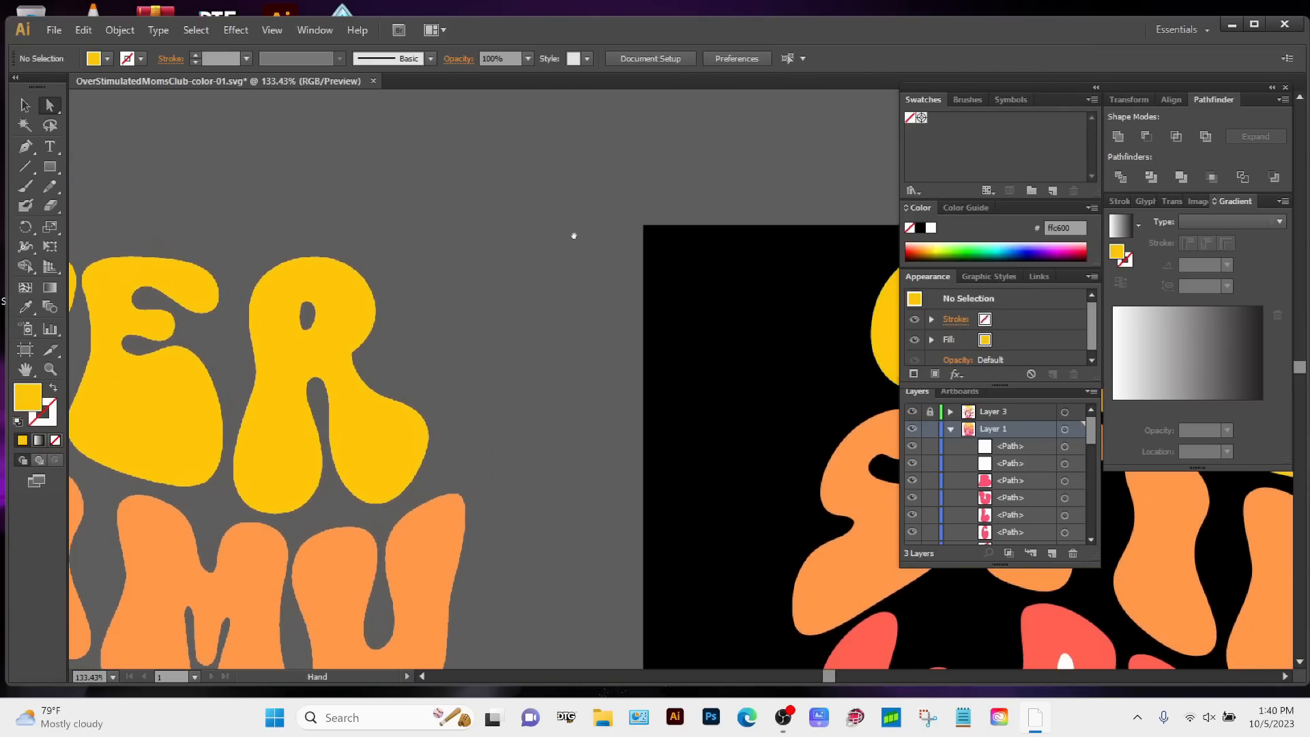
left_click_drag(573, 234, 250, 200)
left_click(598, 304)
left_click_drag(627, 292, 189, 292)
left_click_drag(281, 289, 656, 266)
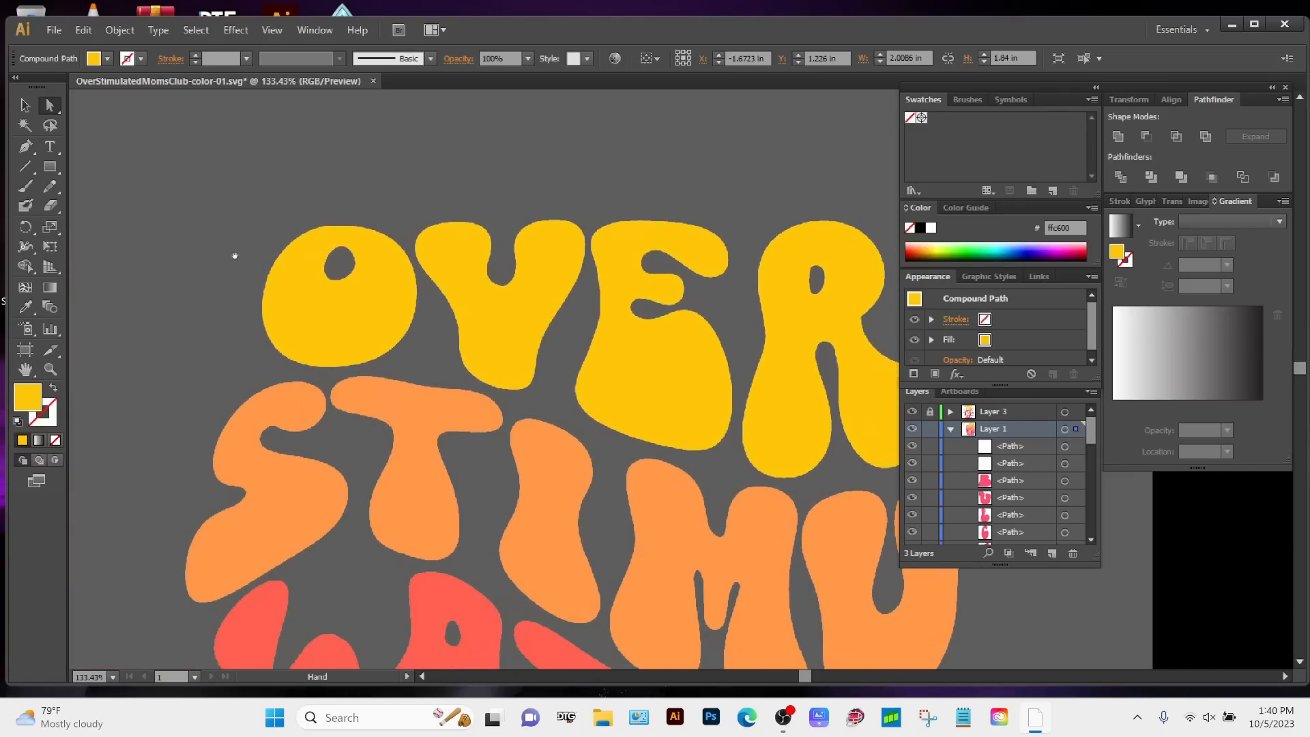
left_click_drag(761, 289, 198, 288)
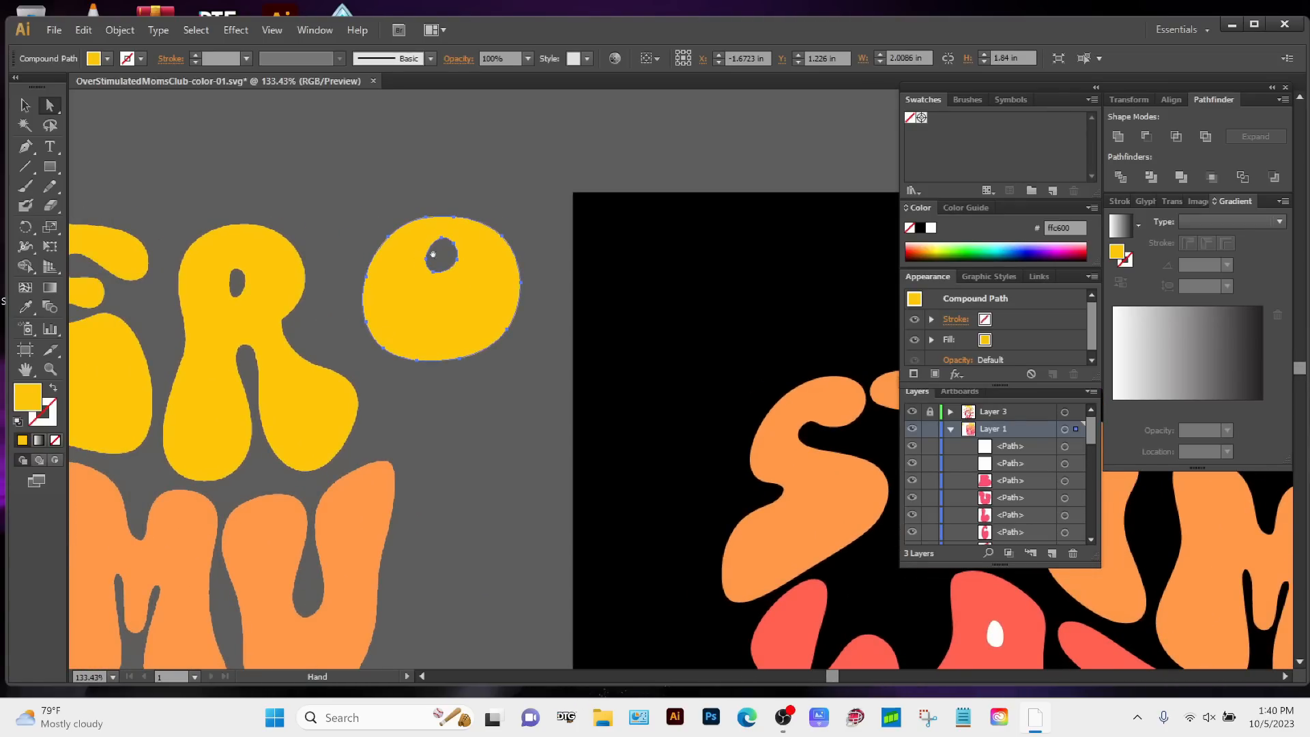
key("ctrl+z")
left_click_drag(666, 277, 233, 250)
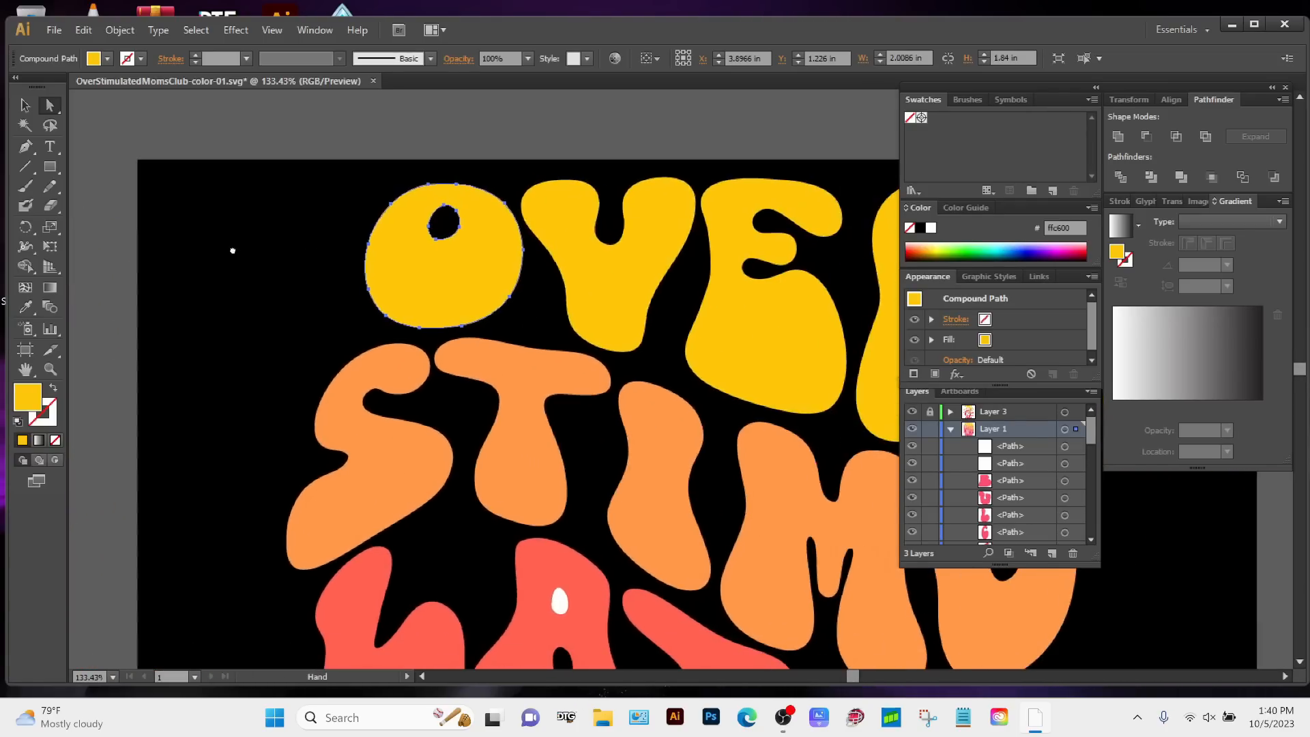
left_click_drag(797, 236, 497, 260)
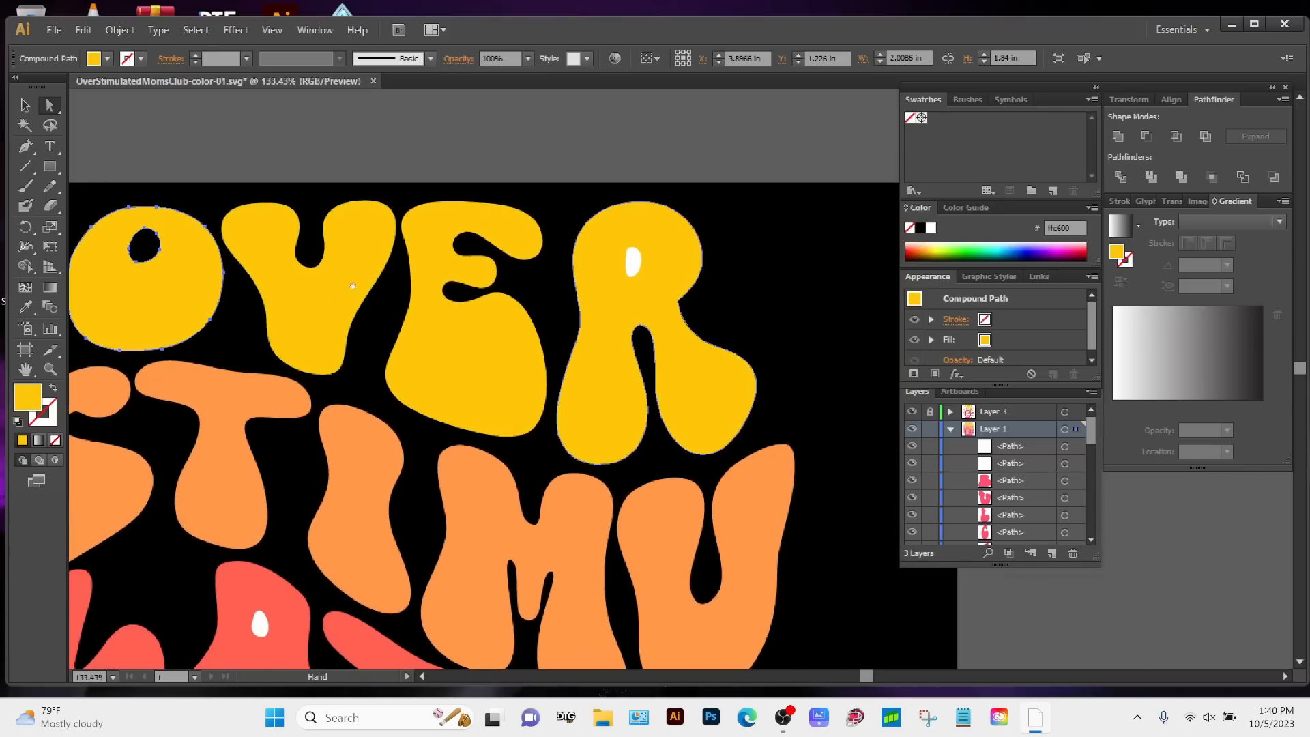
Subtract the white counter from the yellow R in OVER with the Pathfinder Minus Front operation.
left_click(634, 262)
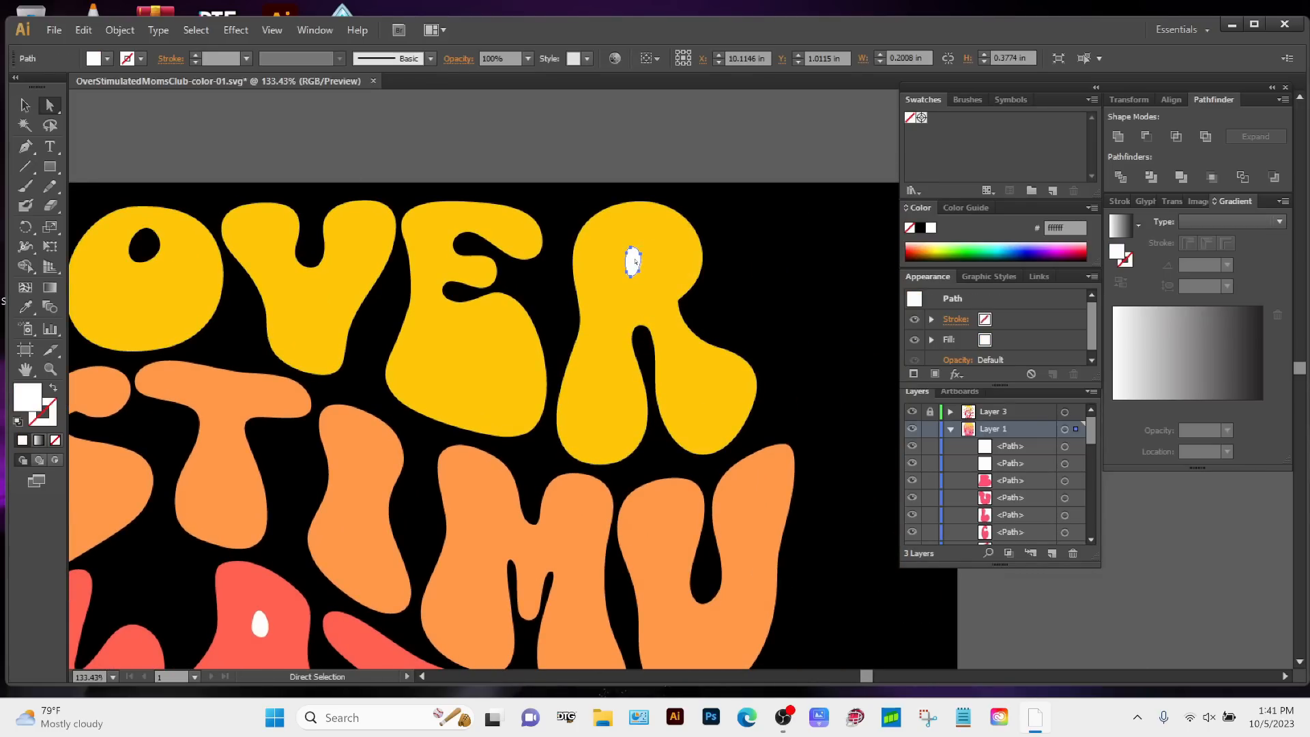
left_click(659, 251, "shift")
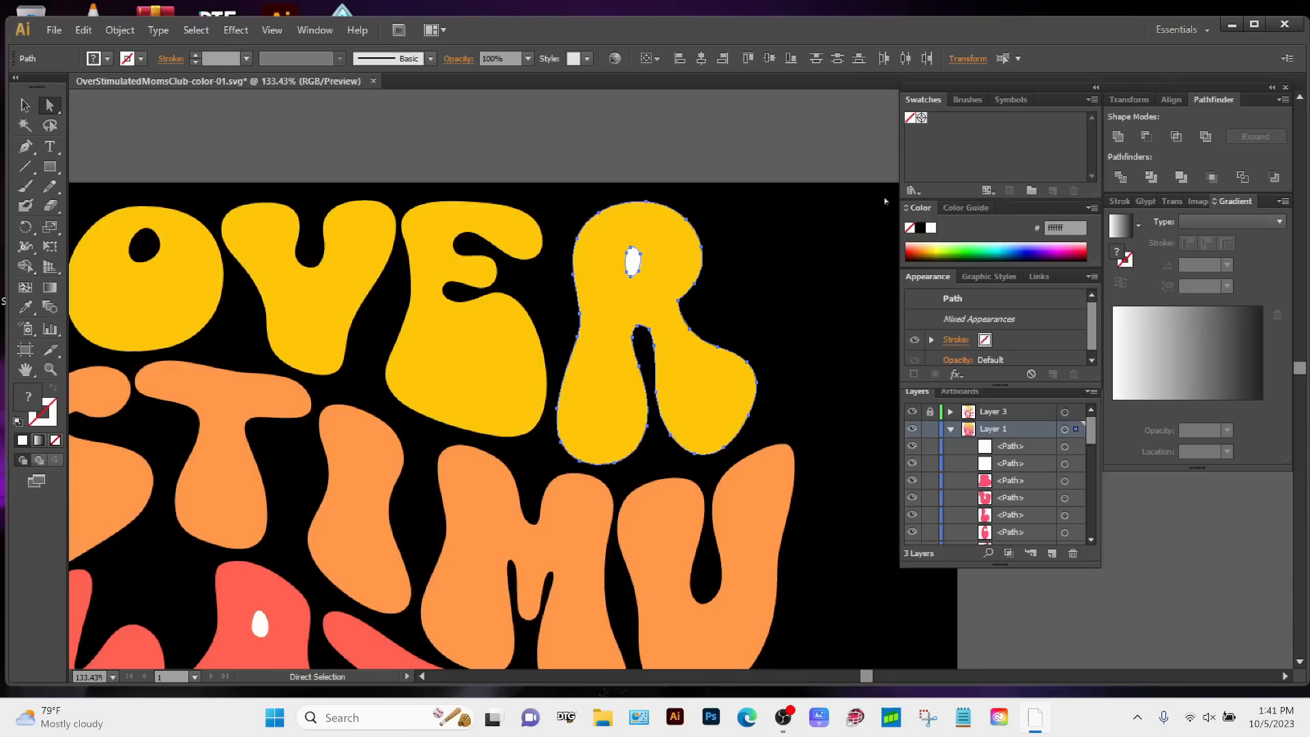
left_click(1148, 137)
Knock the white counter out of the coral A in the LATED line using Minus Front.
left_click_drag(544, 320, 585, 167)
left_click_drag(589, 430, 723, 202)
left_click_drag(362, 263, 402, 350)
left_click(475, 332)
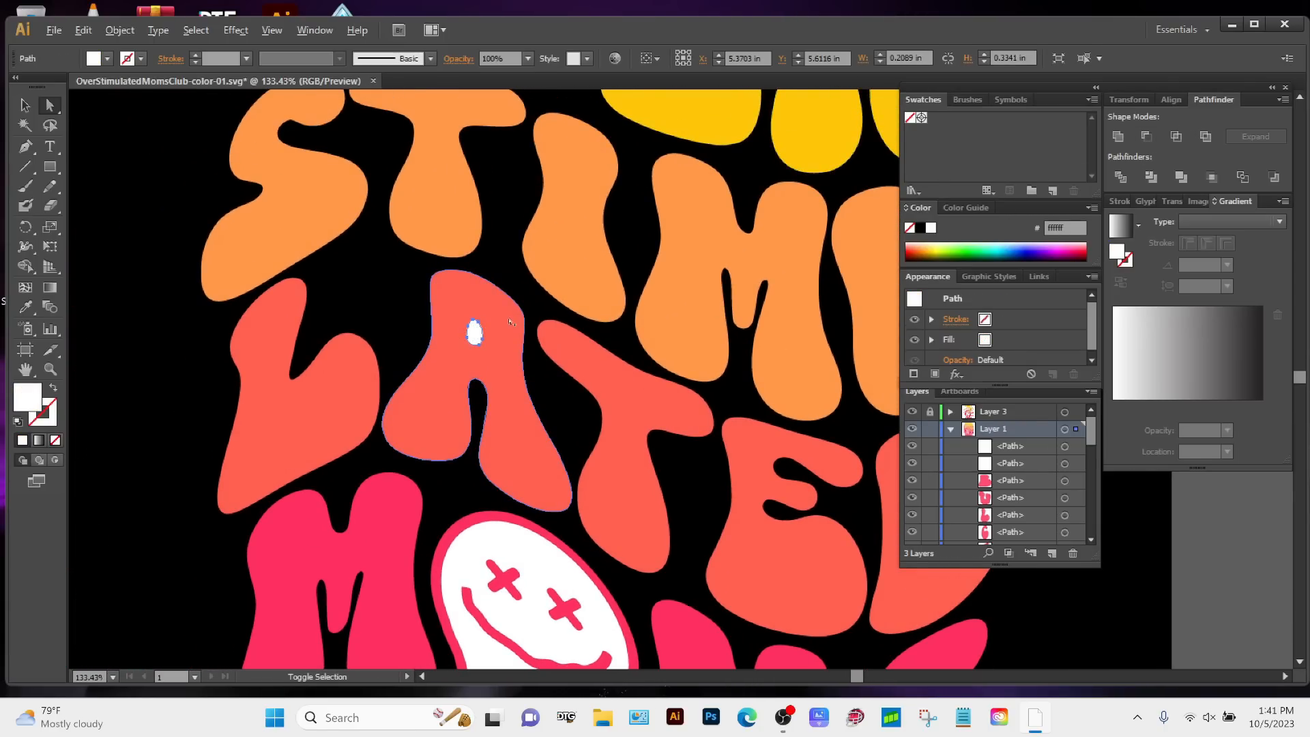
left_click(511, 321, "shift")
left_click(1146, 136)
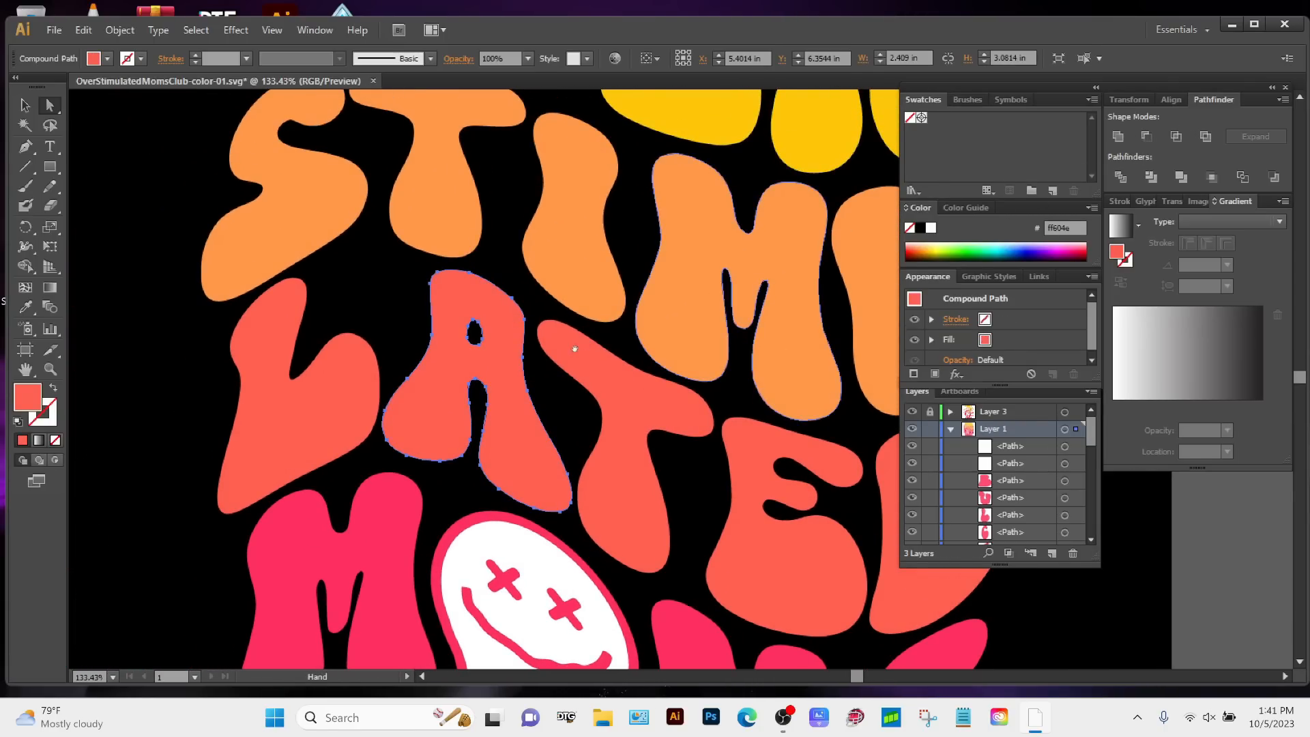
Cut the white counter out of the coral D at the end of the LATED line with Minus Front.
left_click_drag(785, 491, 430, 286)
left_click(603, 292)
left_click(634, 320, "shift")
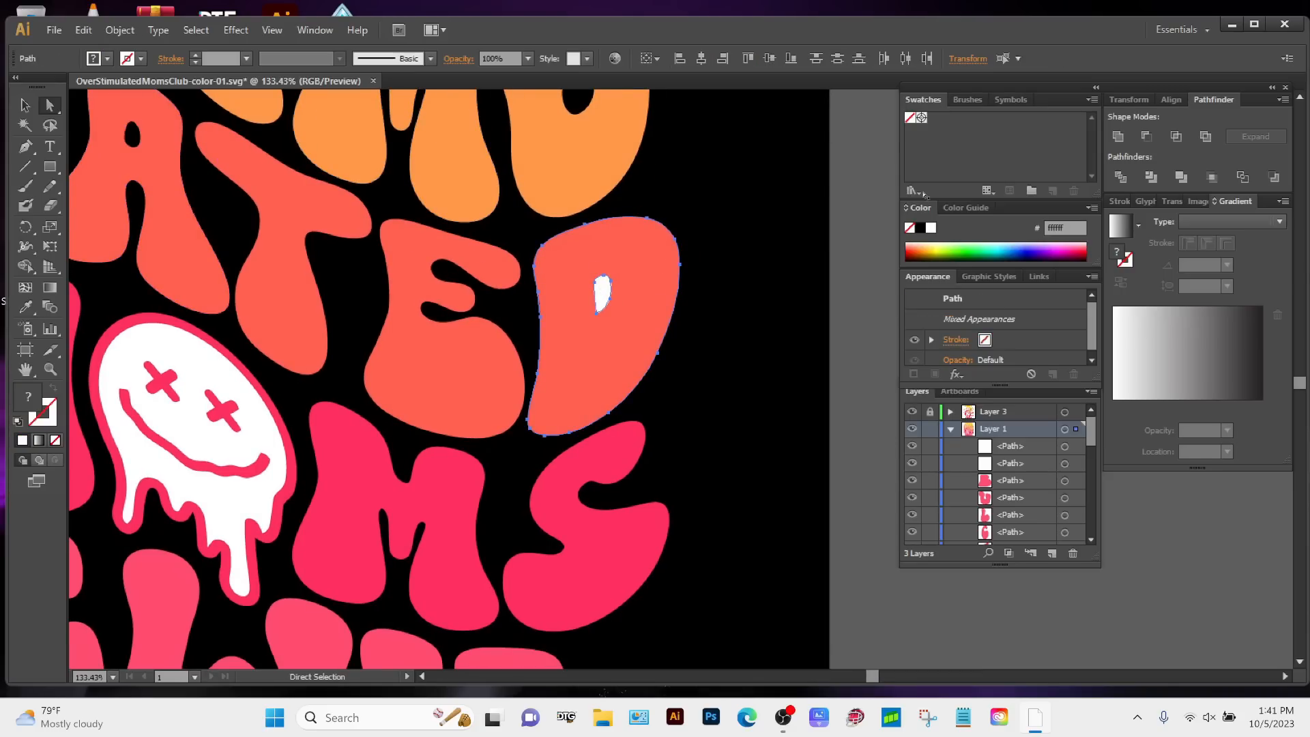
left_click(1144, 137)
Unite the two white counters of the B in CLUB and subtract them from the letter with Minus Front.
left_click_drag(405, 429, 413, 131)
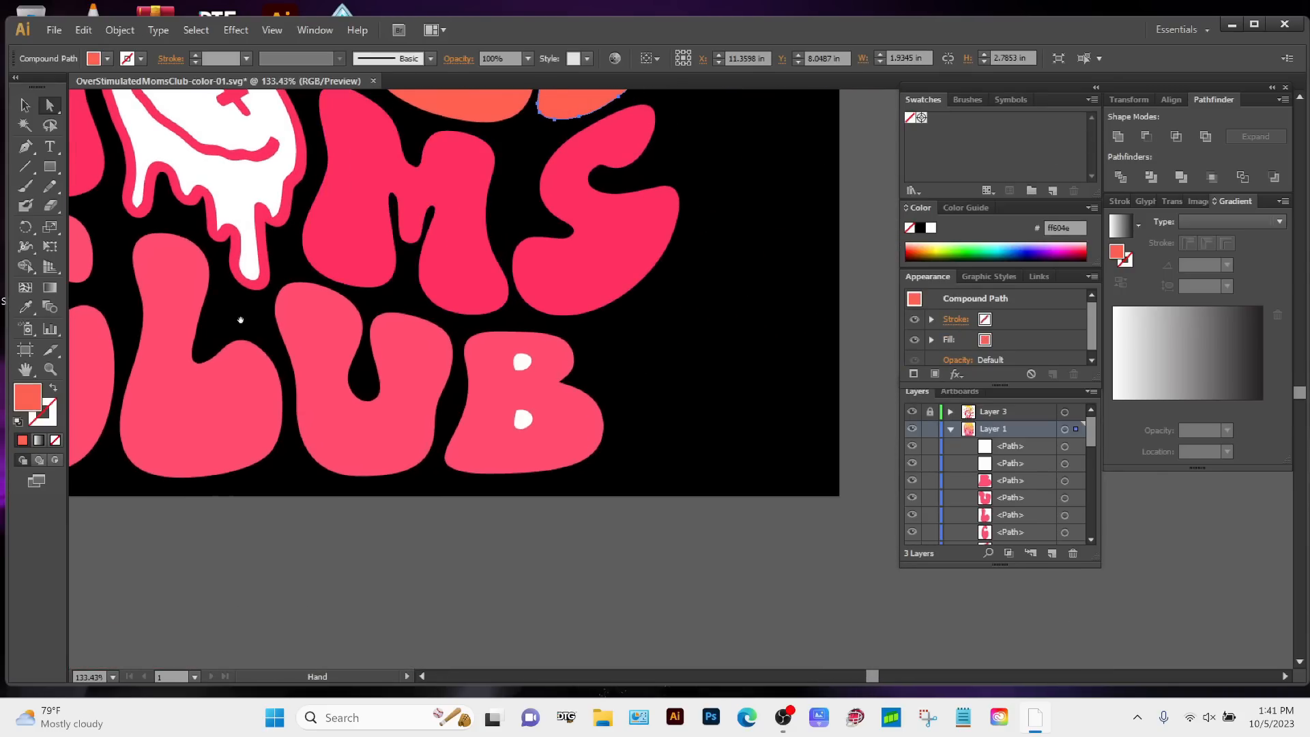
left_click(523, 364)
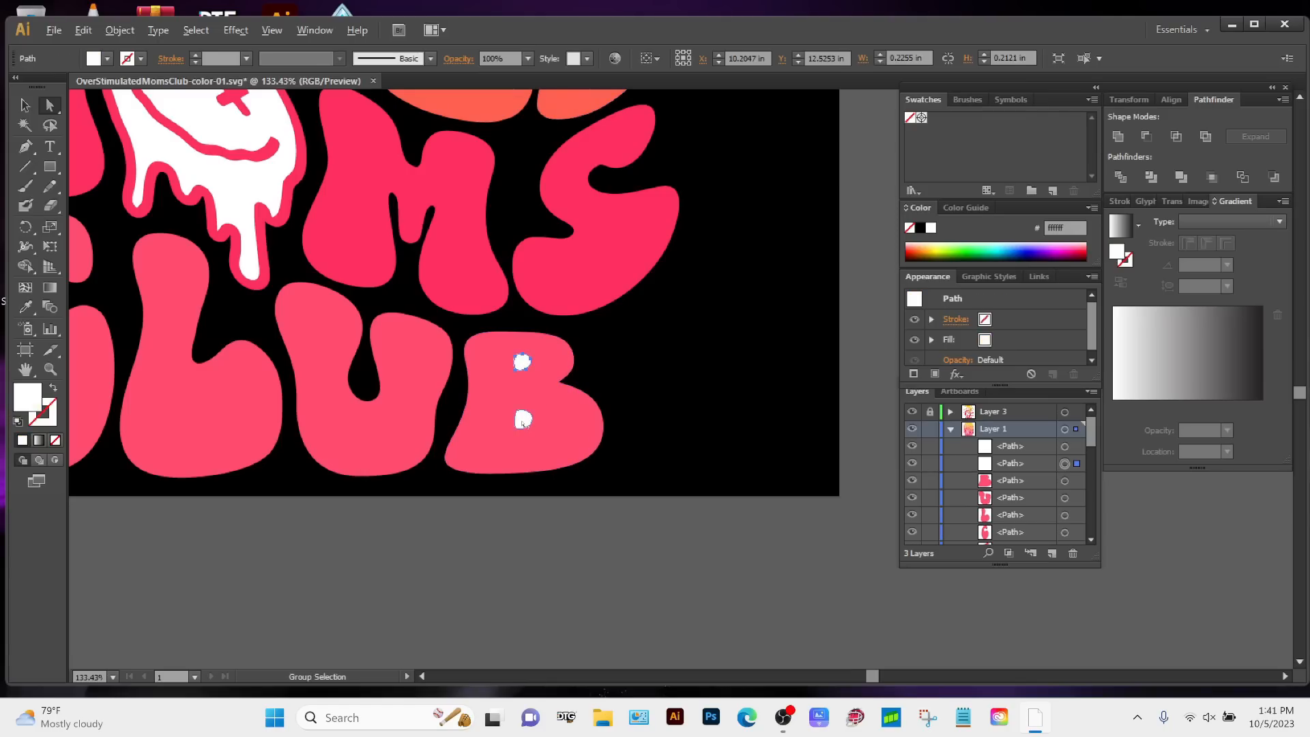
left_click(523, 421, "shift")
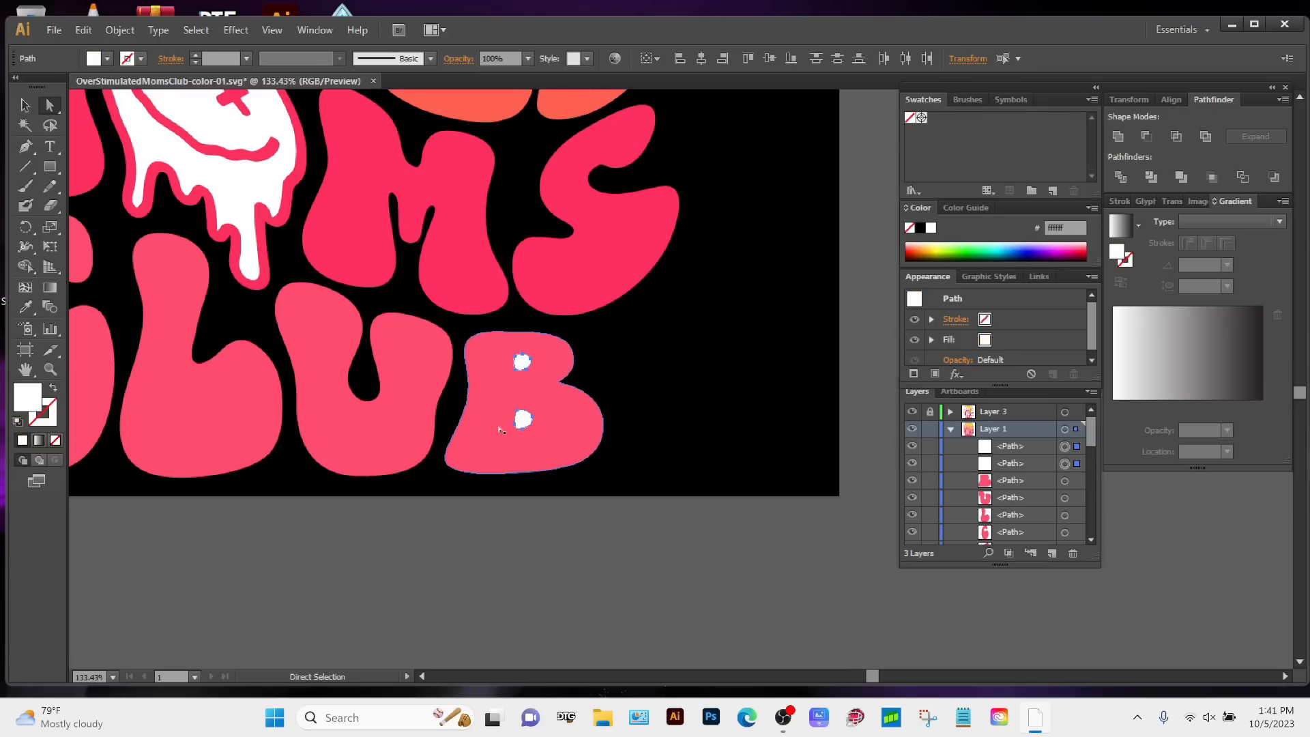
left_click(1117, 137)
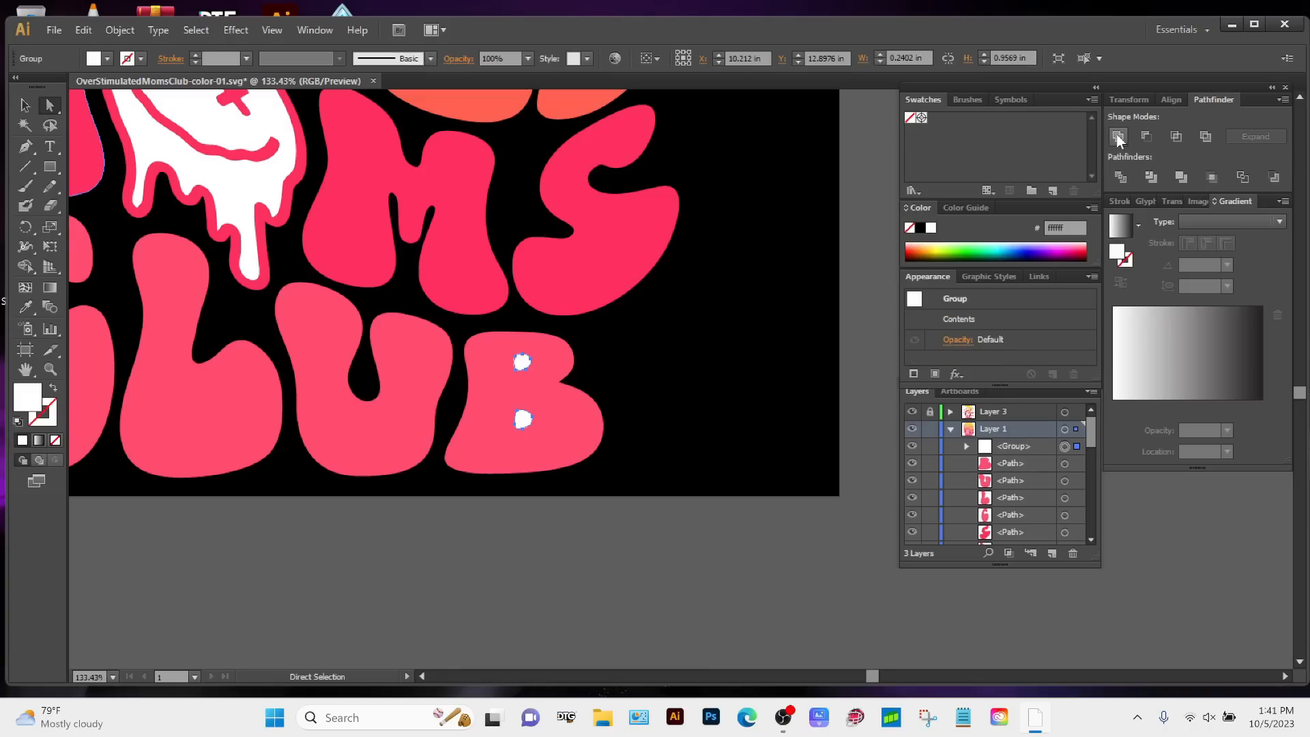
left_click(545, 388, "shift")
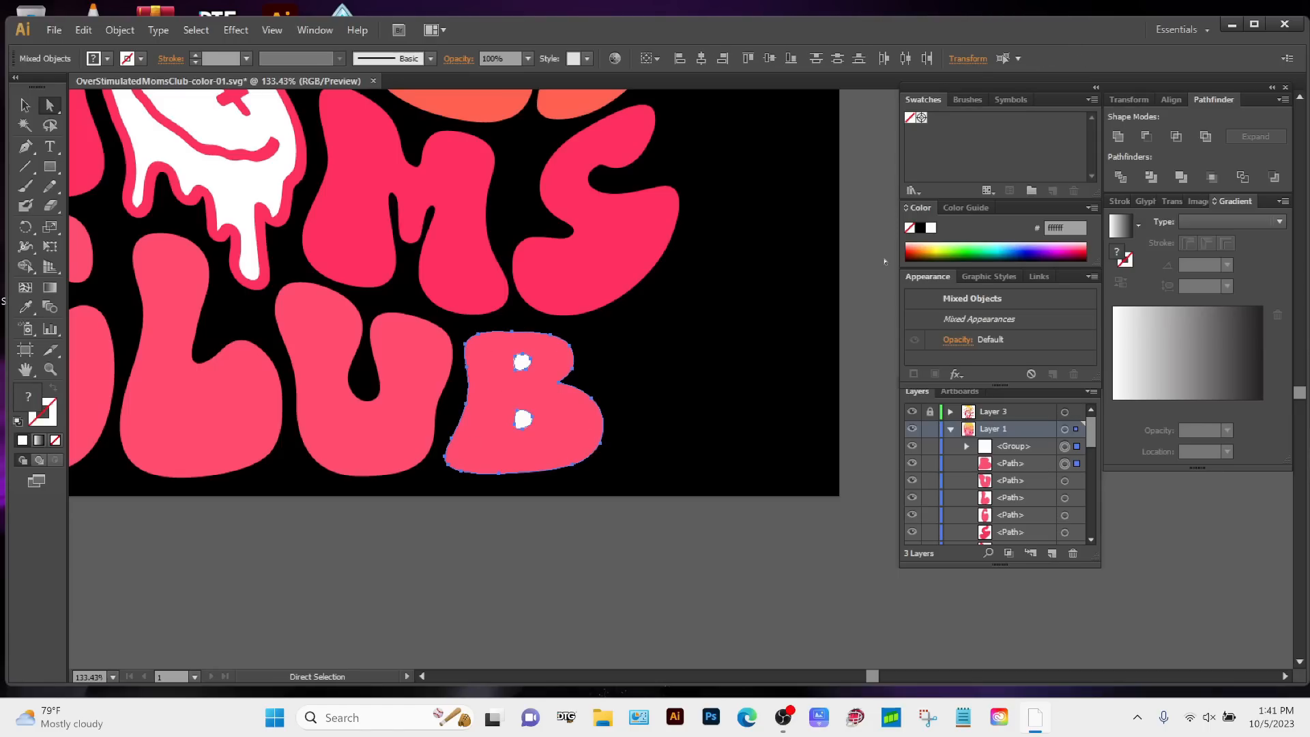
left_click(1146, 138)
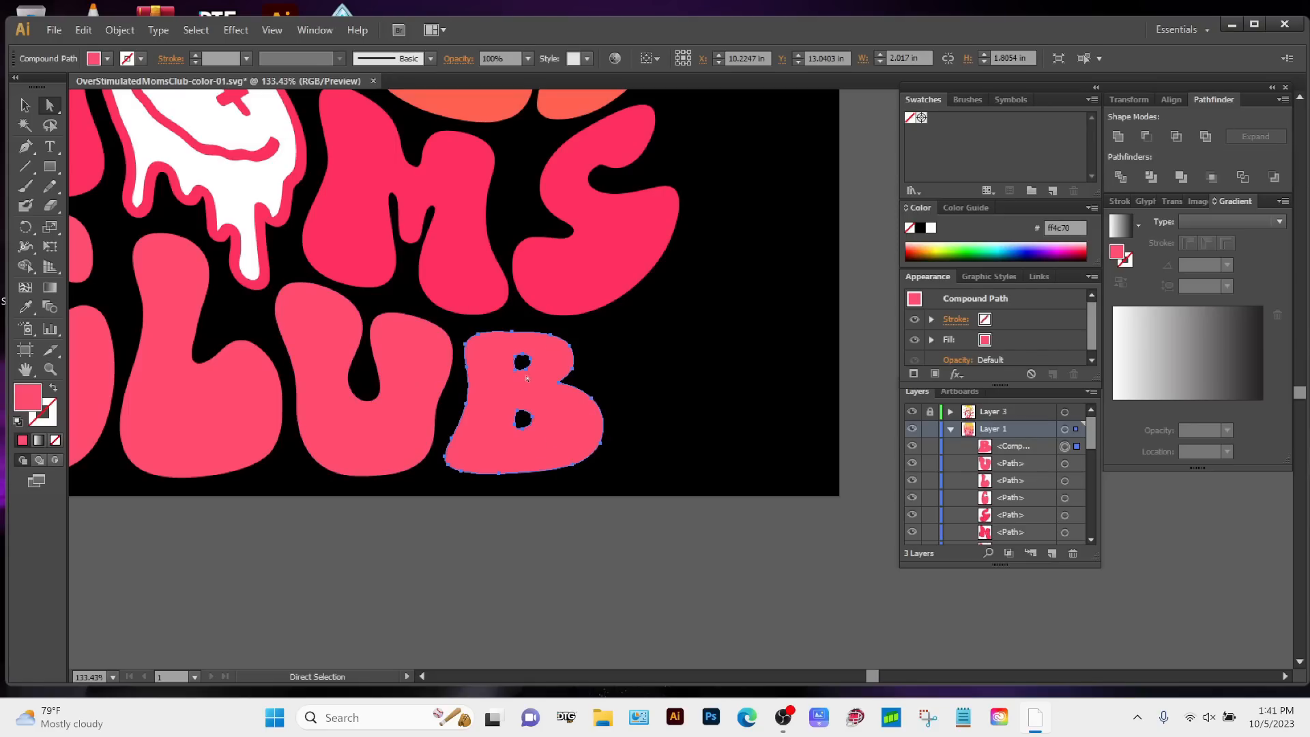
Undo the subtraction and the uniting of the B's two counters, and clear the selection.
left_click_drag(380, 281, 502, 405)
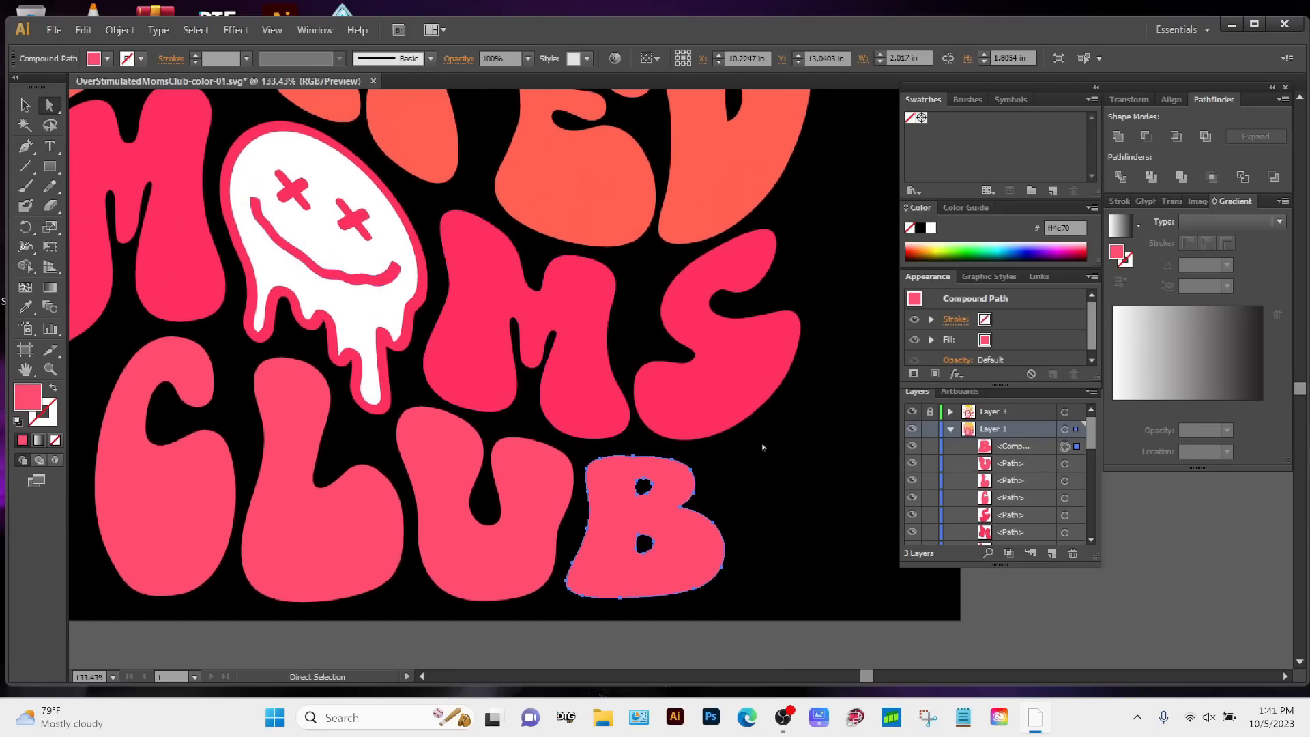
key("ctrl+z")
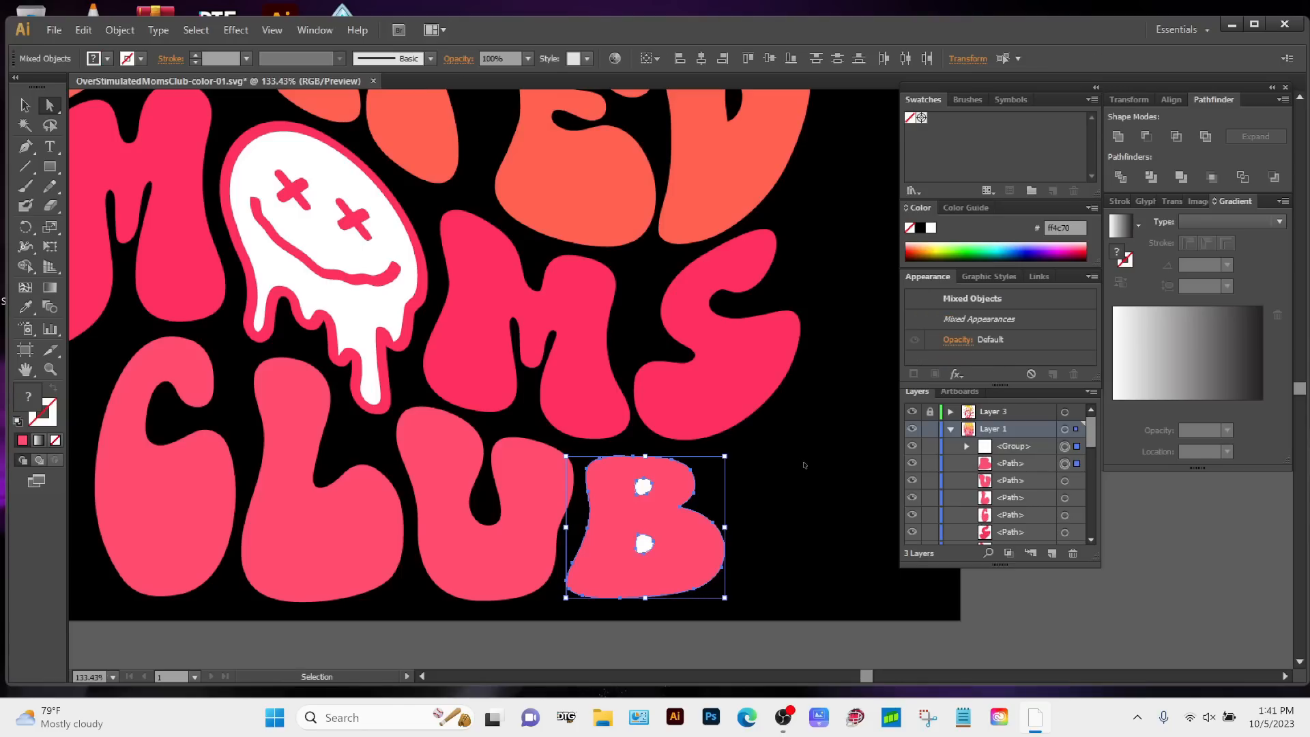
key("ctrl+z")
key("ctrl+z")
key("ctrl+z")
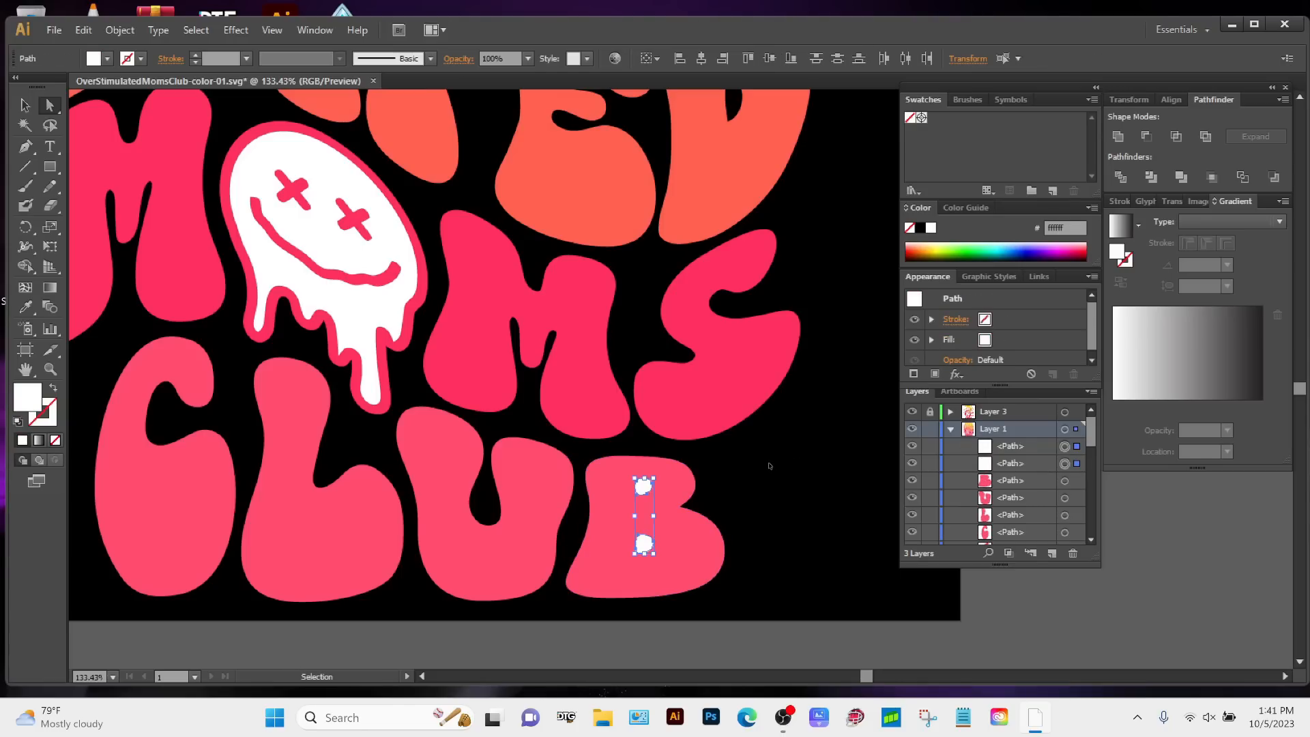
key("ctrl+shift+z")
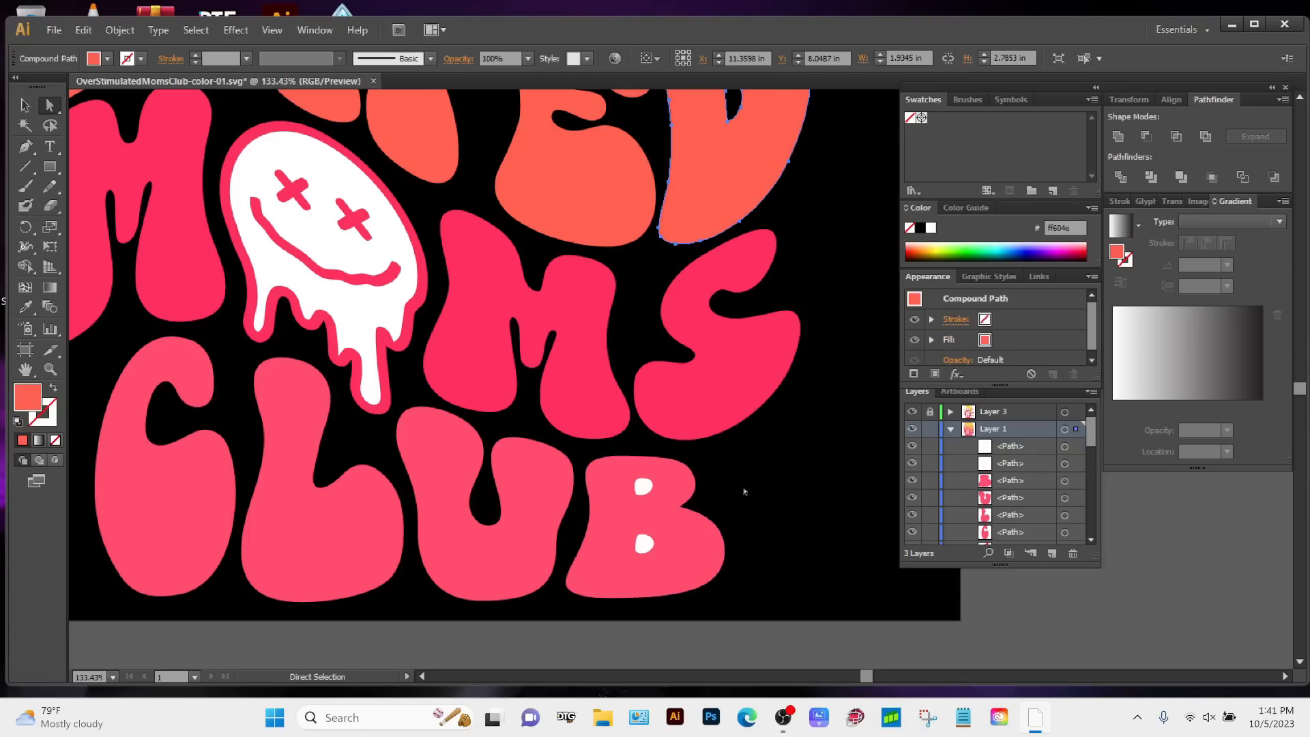
left_click(743, 491)
Subtract only the upper white counter from the pink B in CLUB with Minus Front.
left_click(644, 486)
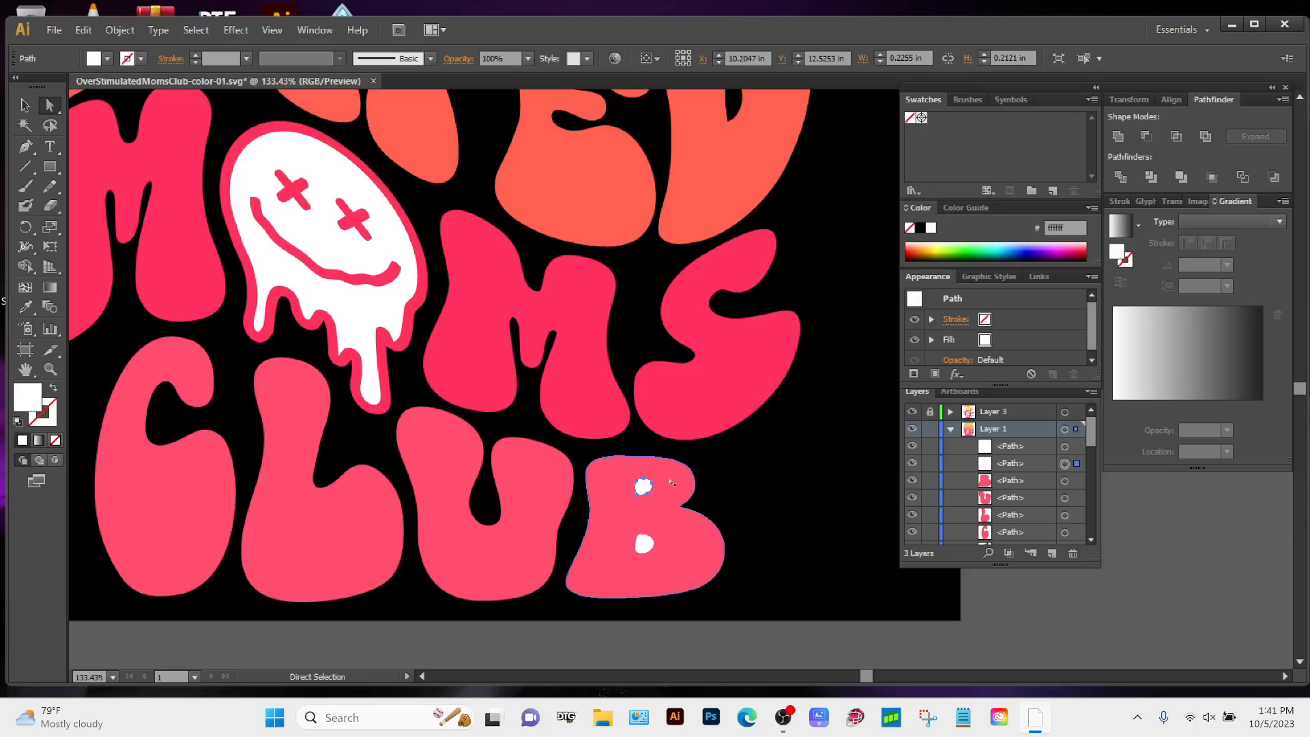
left_click(672, 482, "shift")
left_click(1149, 136)
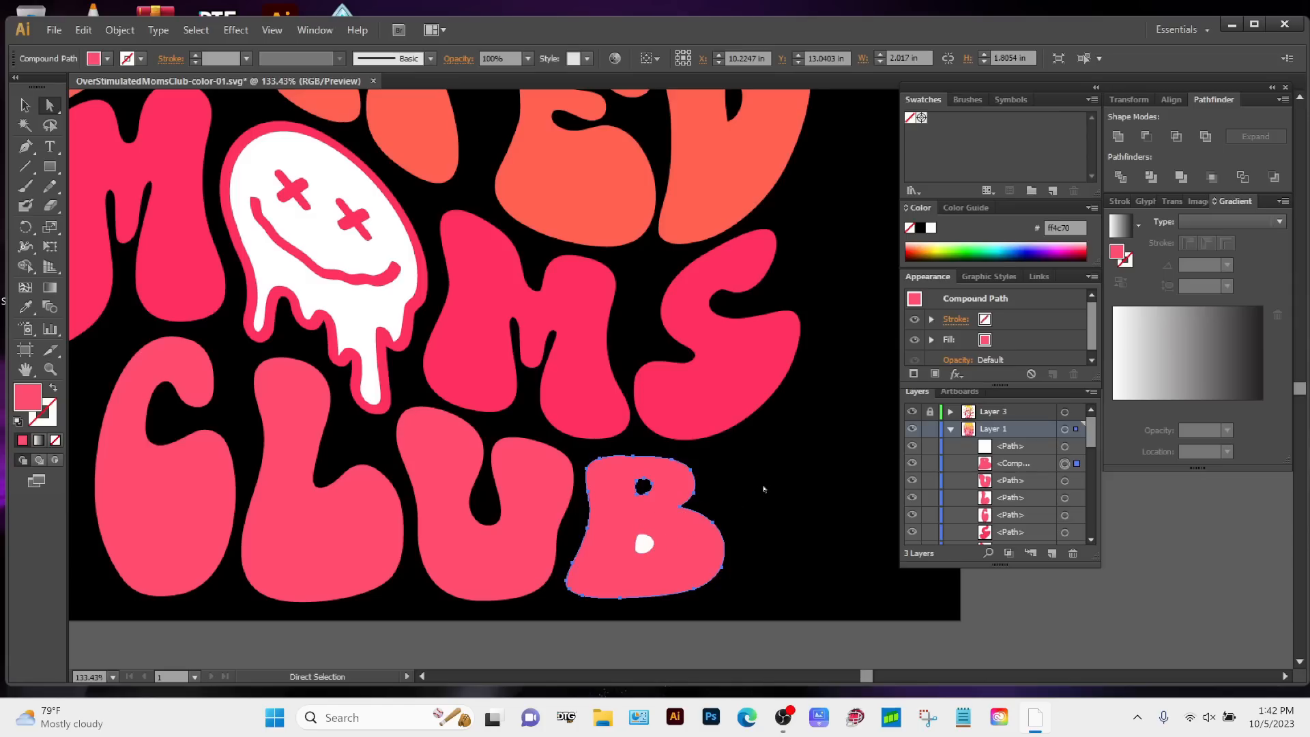
Cut the B in CLUB and paste it in back, behind its lower white counter.
key("v")
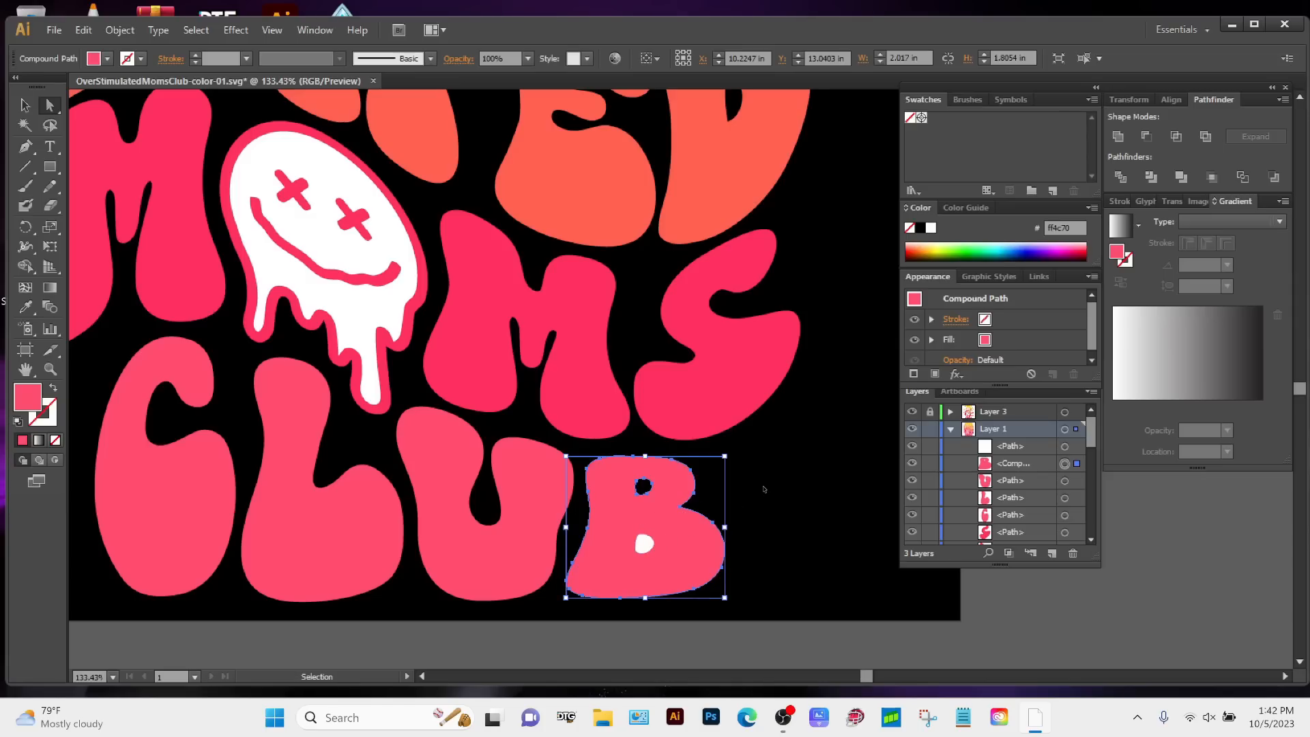
key("Delete")
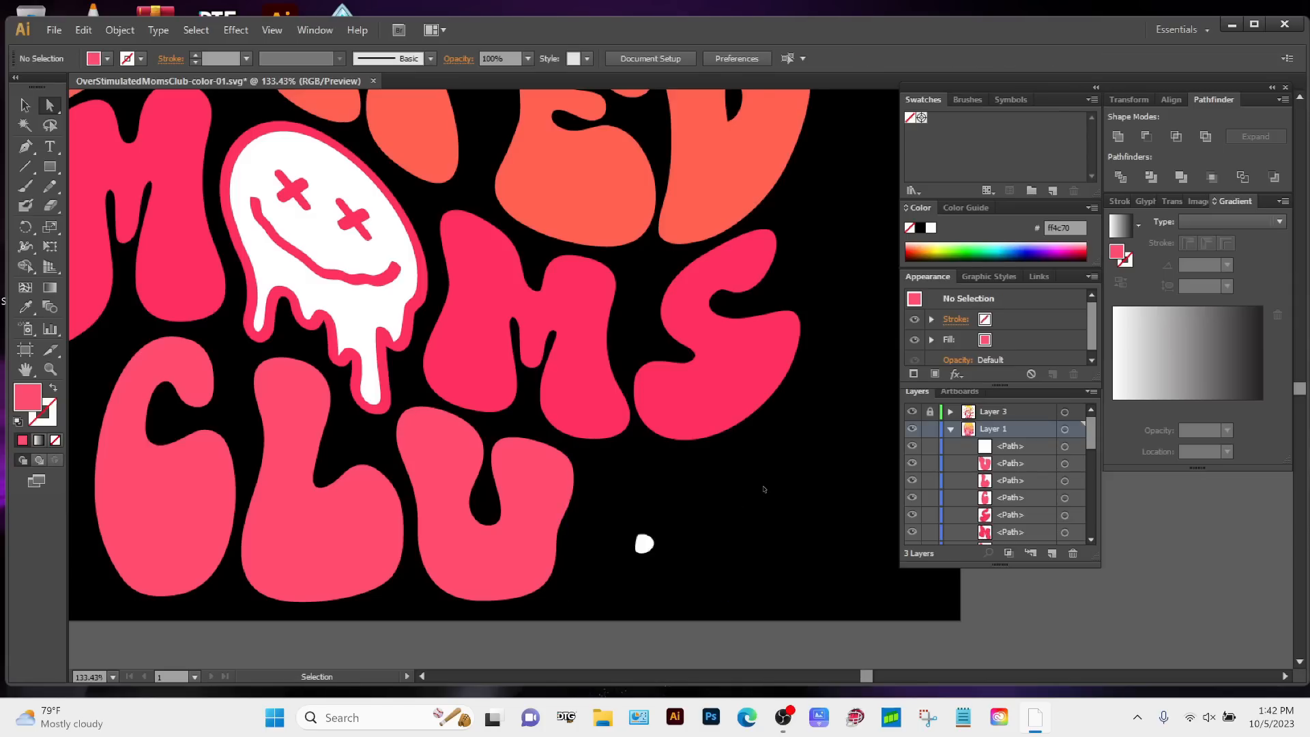
key("a")
left_click(98, 32)
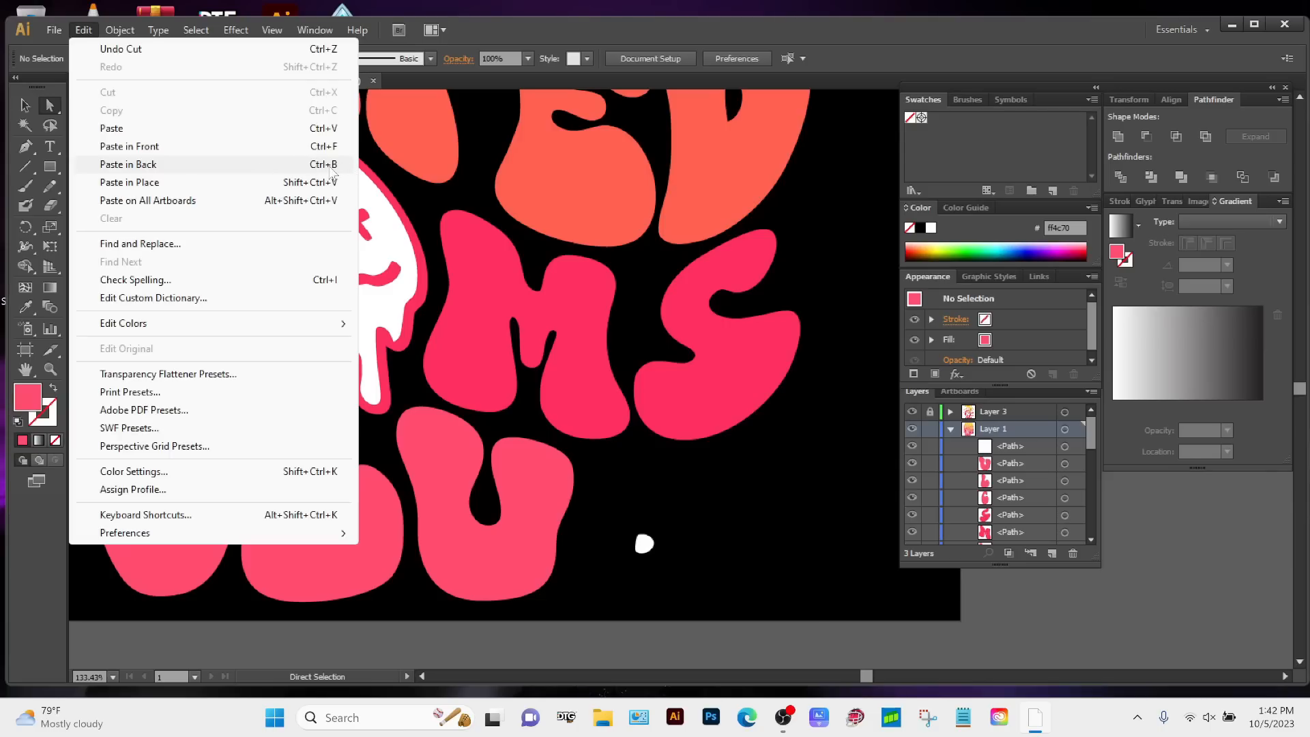
left_click(84, 28)
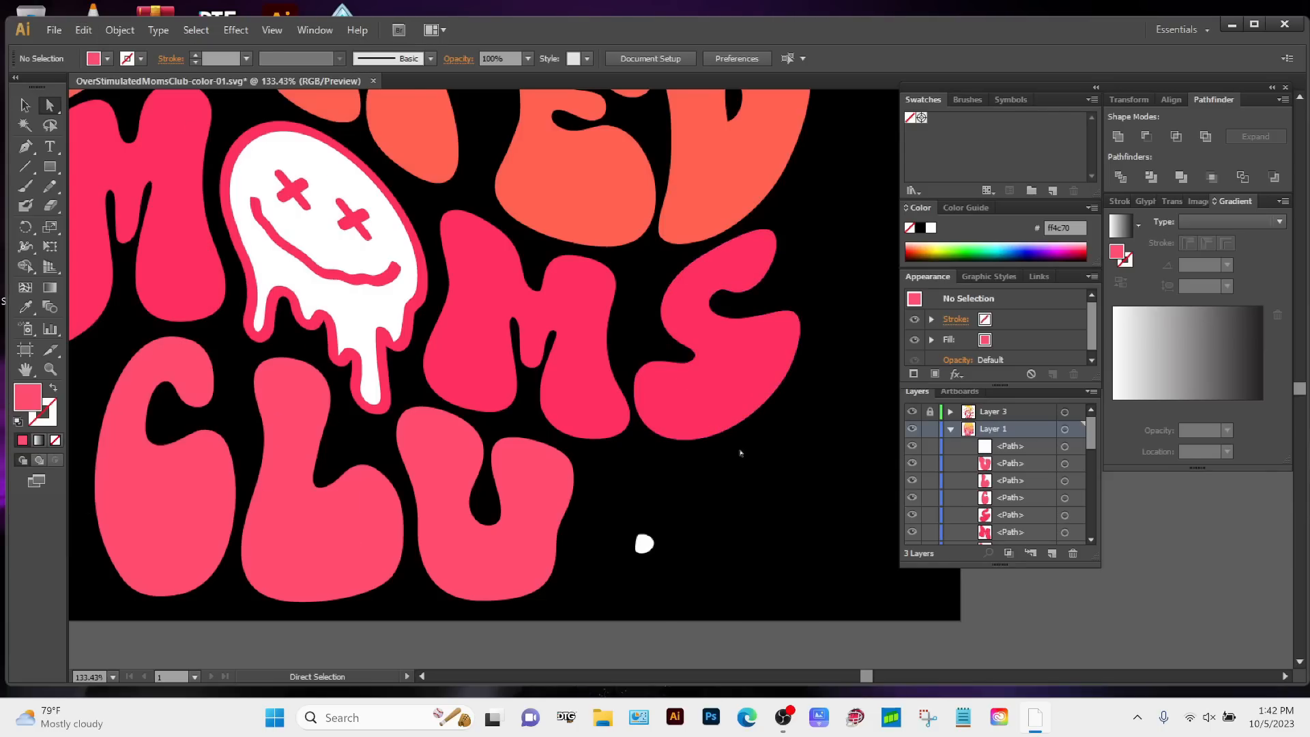
key("ctrl+f")
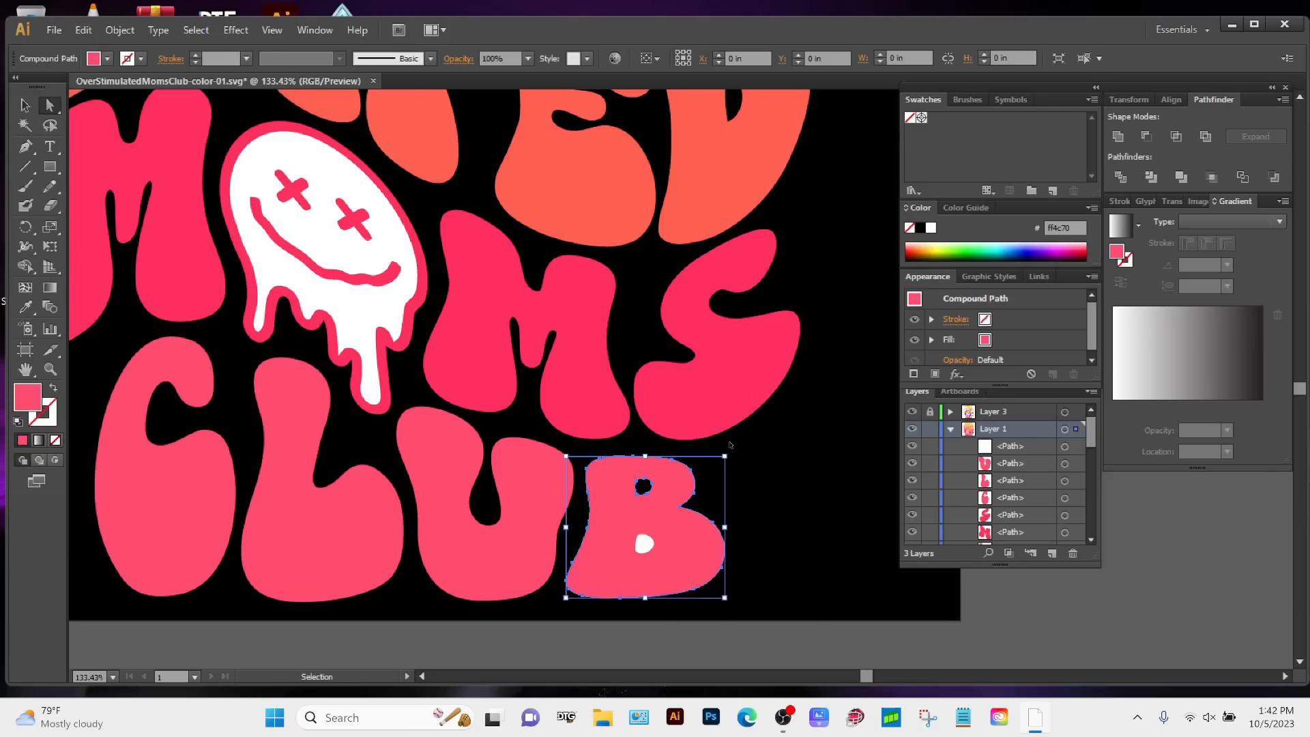
Subtract the lower white counter from the B in CLUB with Minus Front and deselect the letter.
left_click(759, 513)
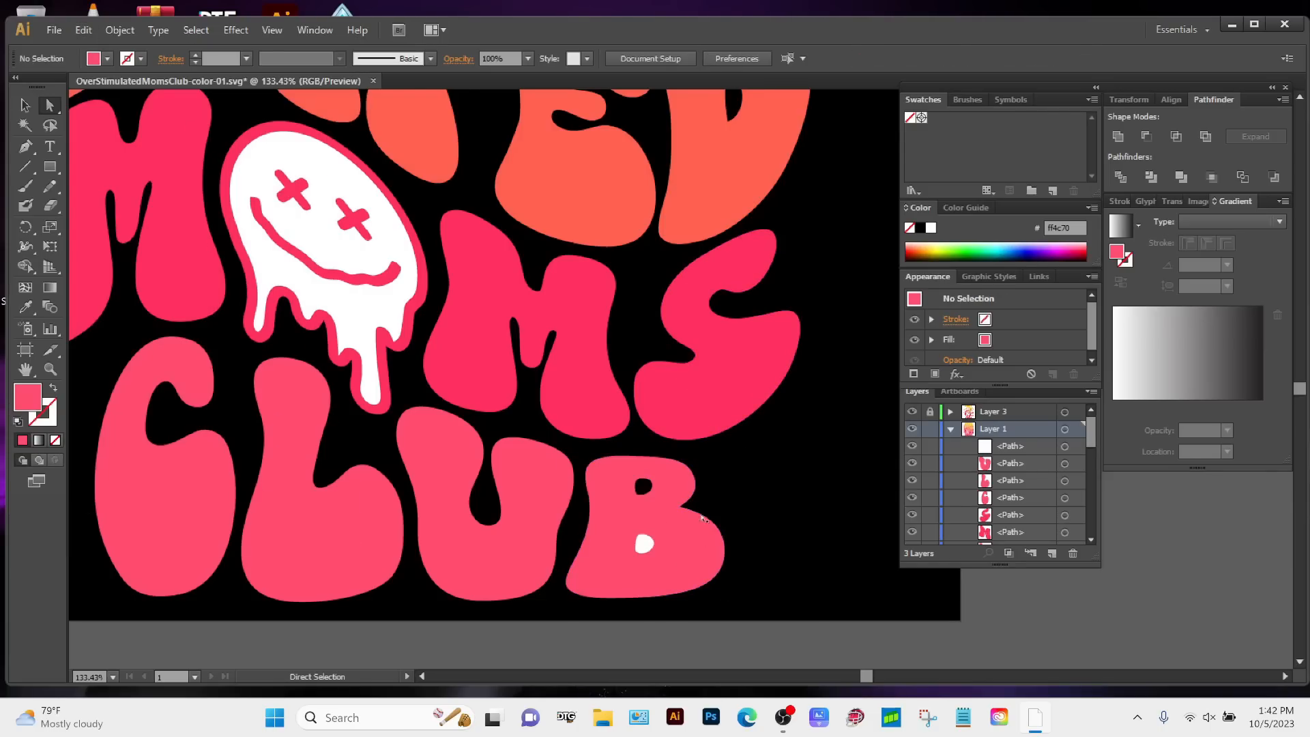
left_click(644, 545)
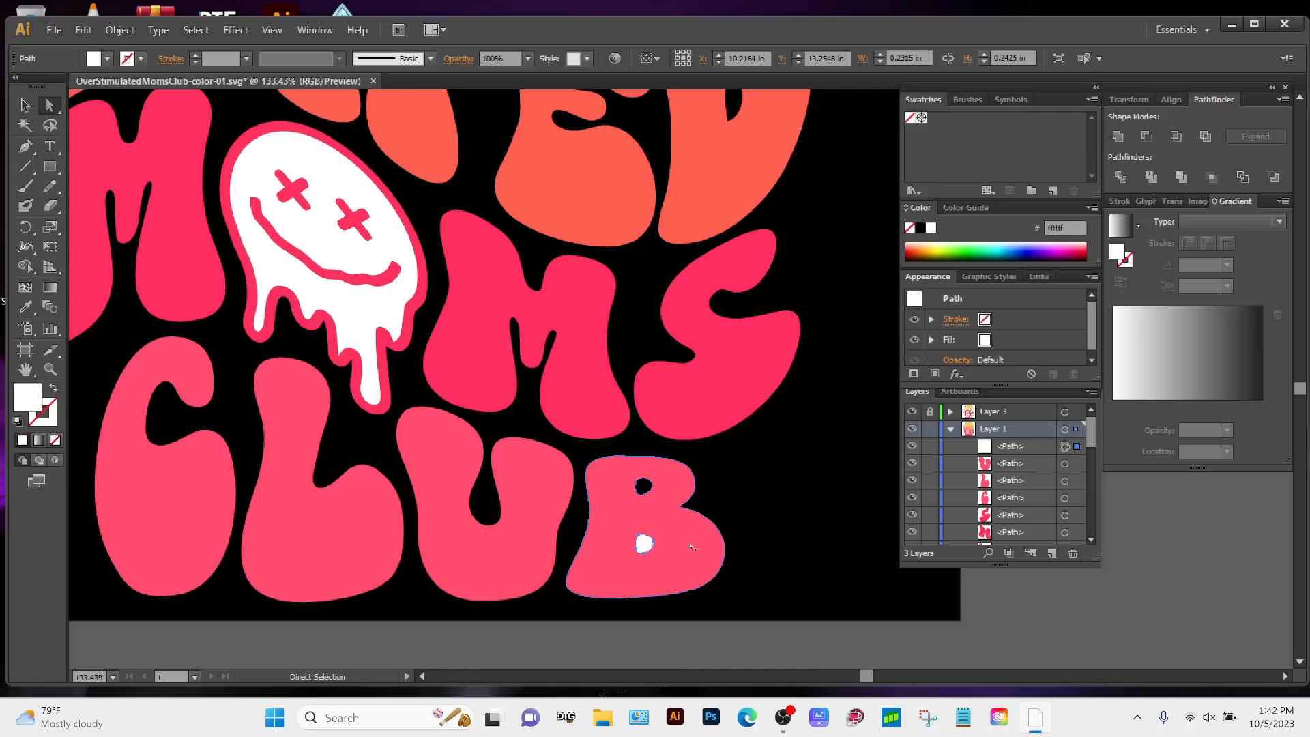
left_click(693, 546, "shift")
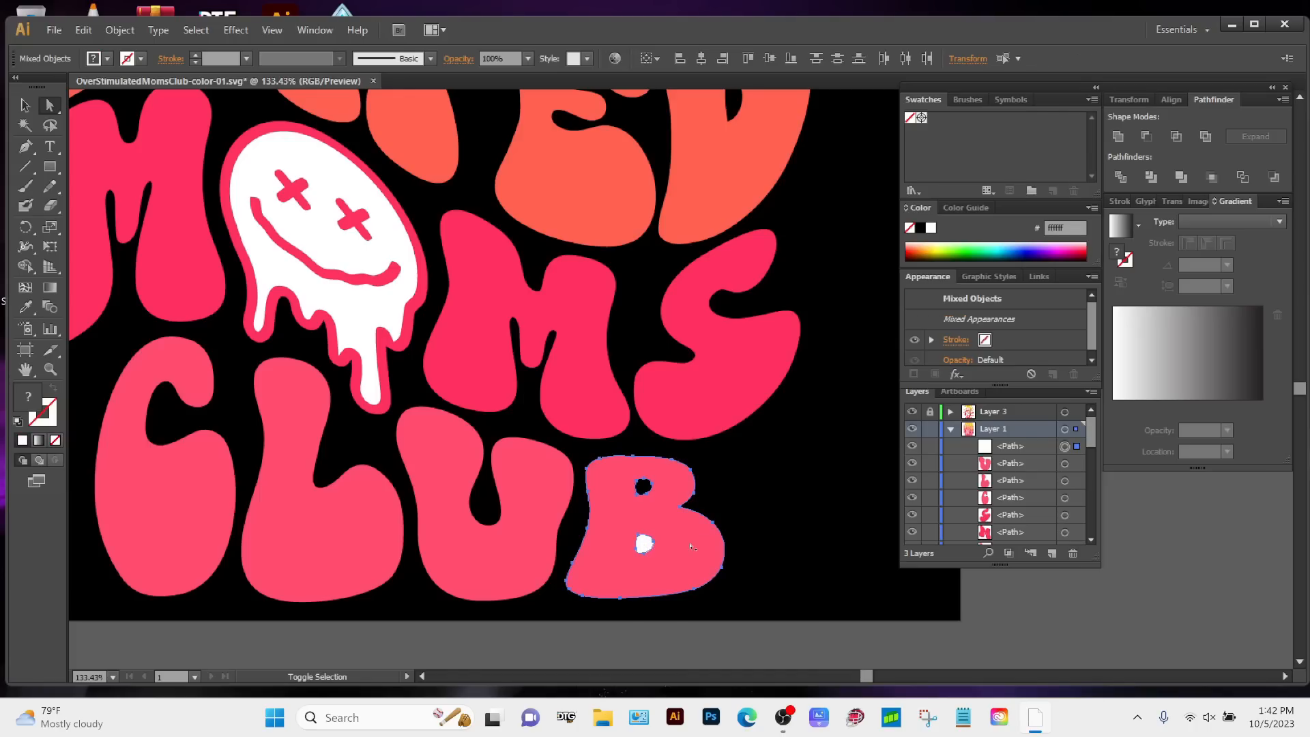
left_click(1145, 138)
left_click(775, 488)
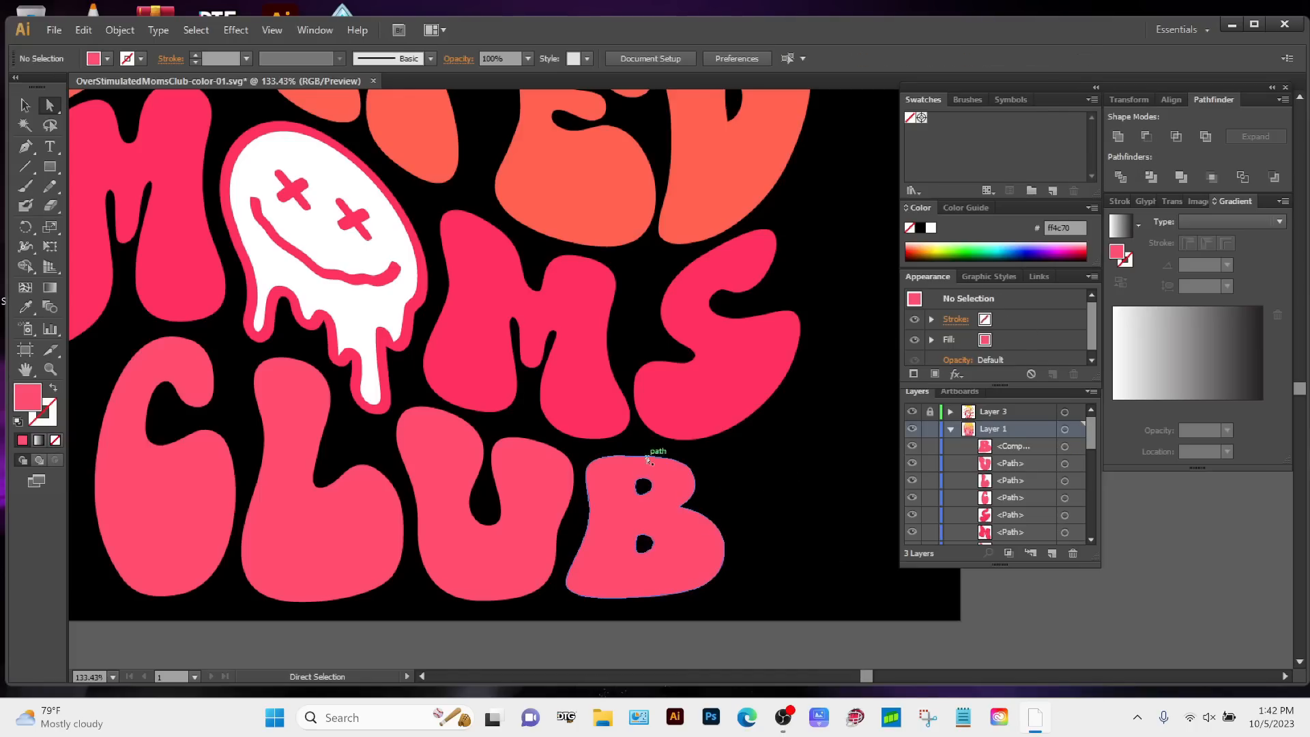
Subtract the white face shape from the pink outline shape of the dripping smiley in MOMS with Minus Front.
left_click_drag(371, 434, 541, 460)
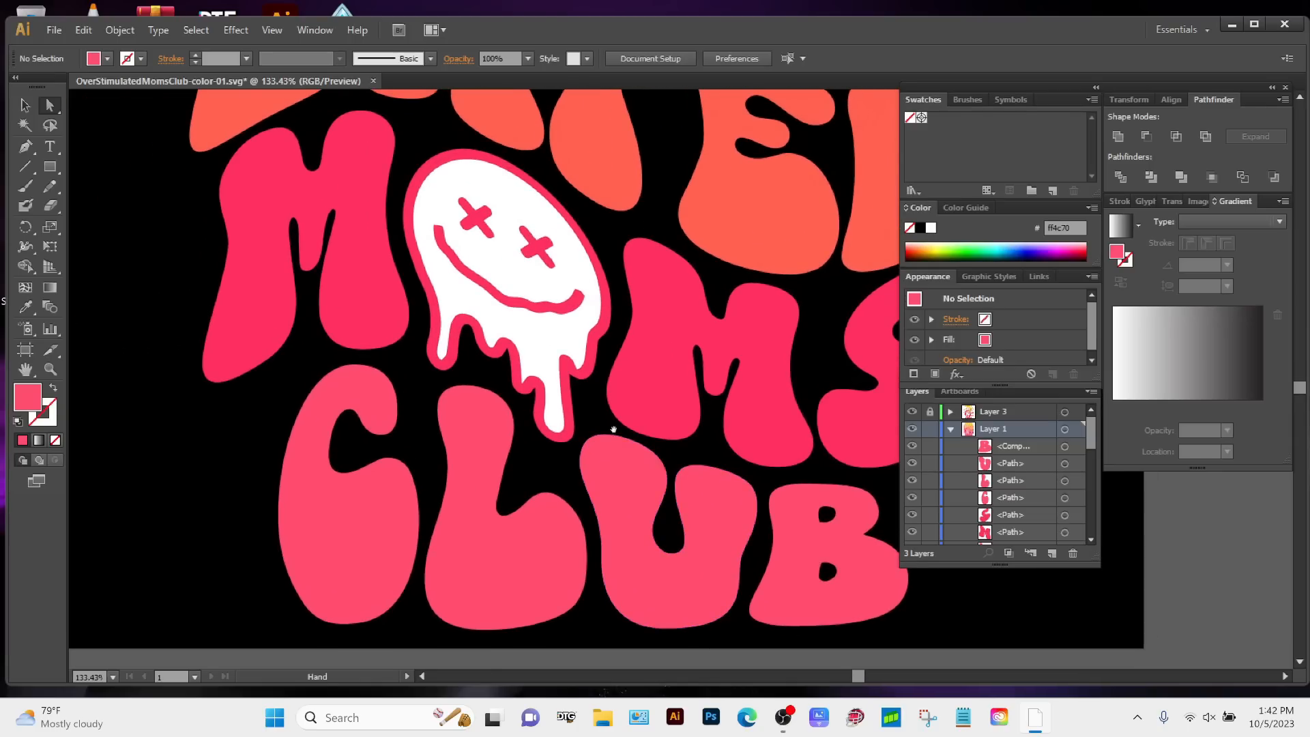
left_click_drag(614, 430, 496, 402)
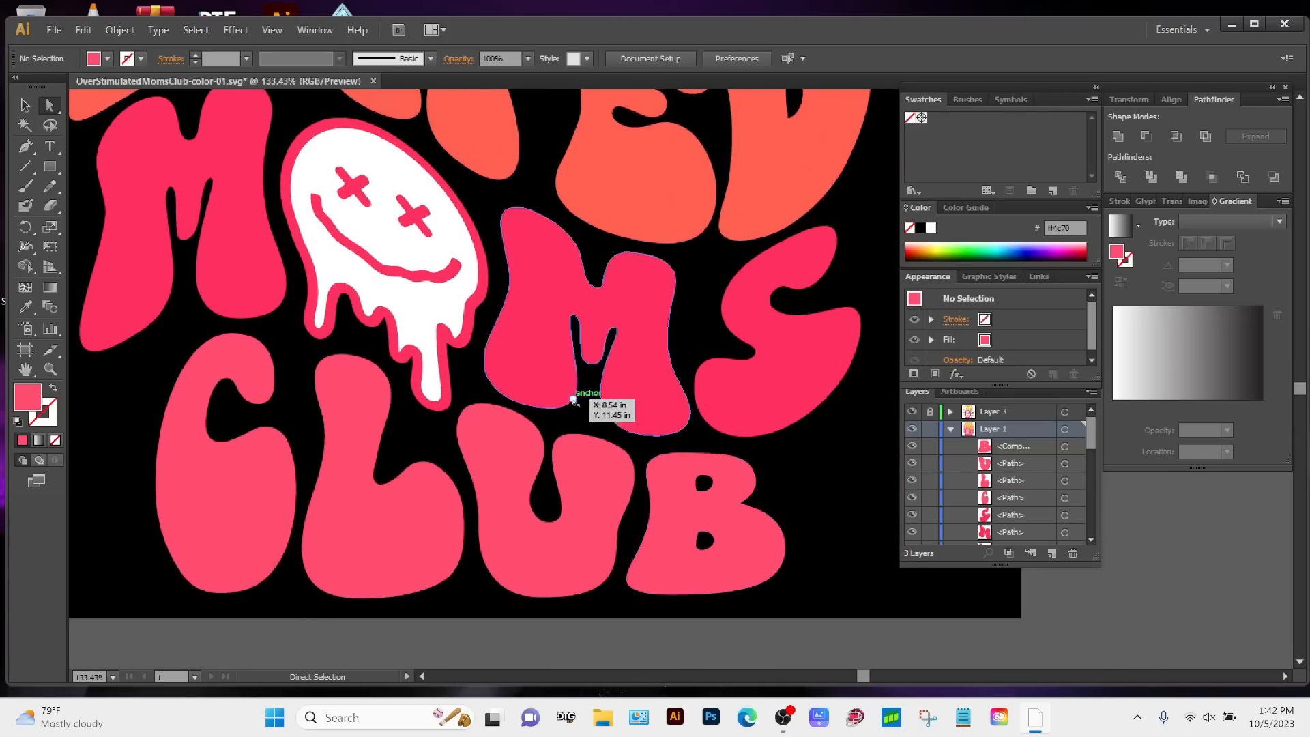
left_click_drag(389, 288, 536, 511)
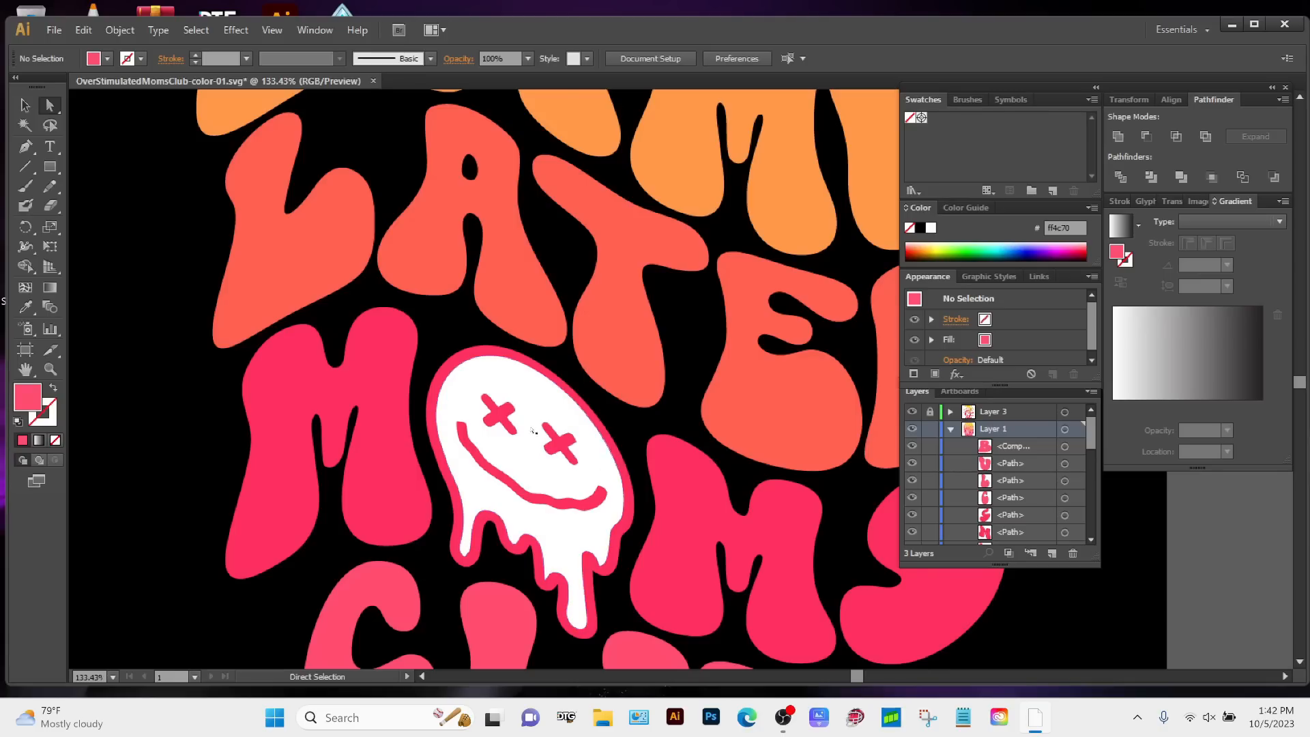
key("z")
left_click_drag(384, 298, 501, 371)
key("space")
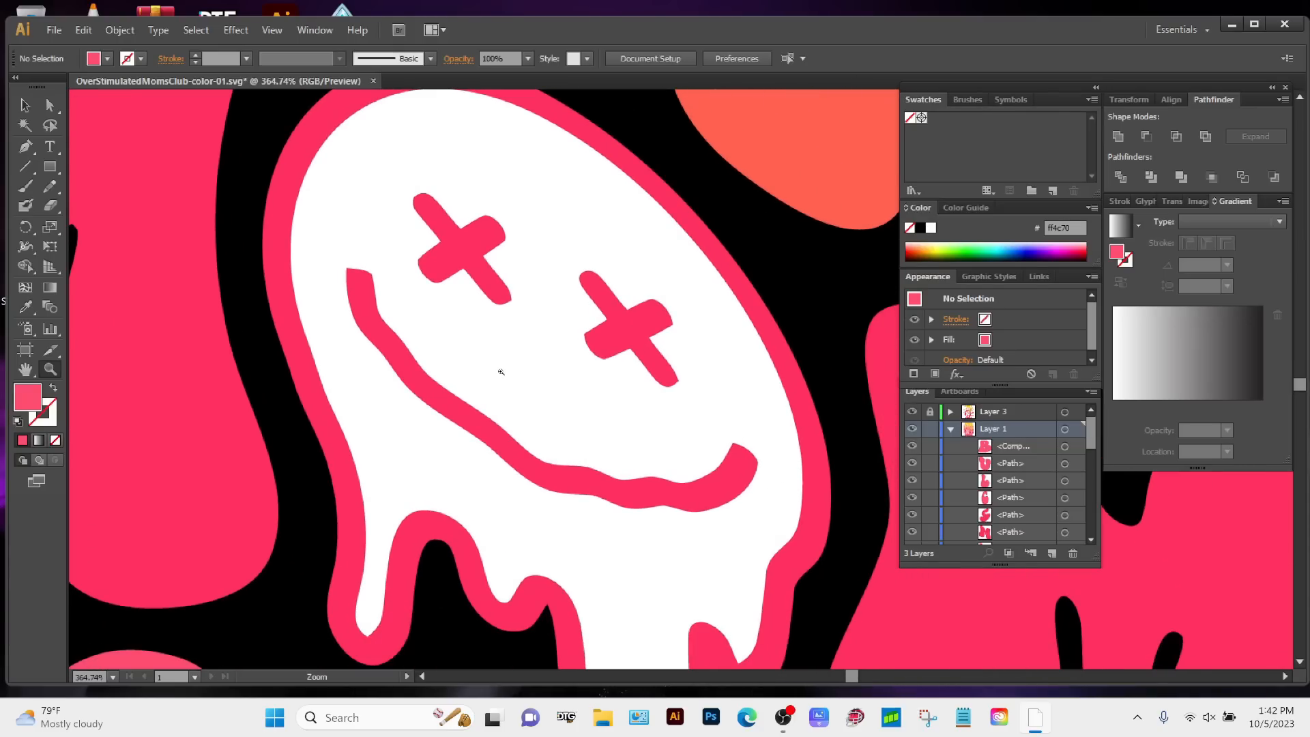
left_click(504, 360)
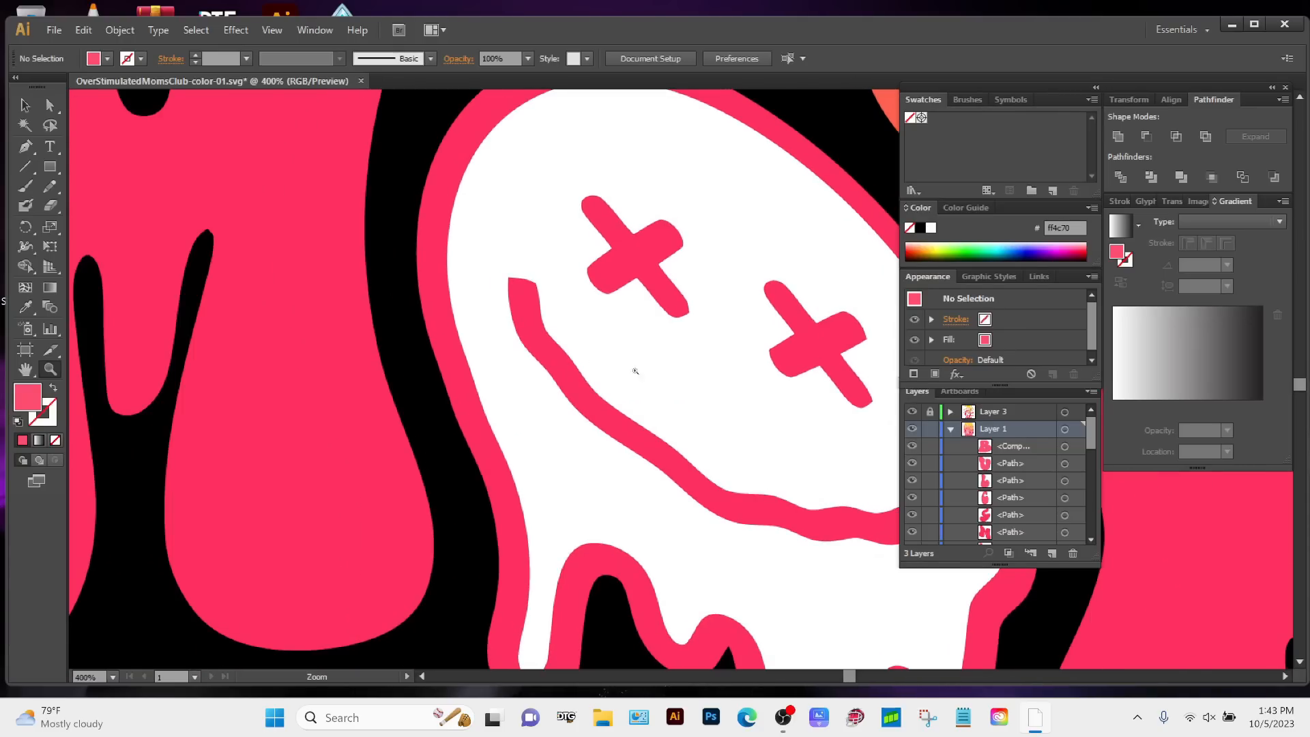
key("a")
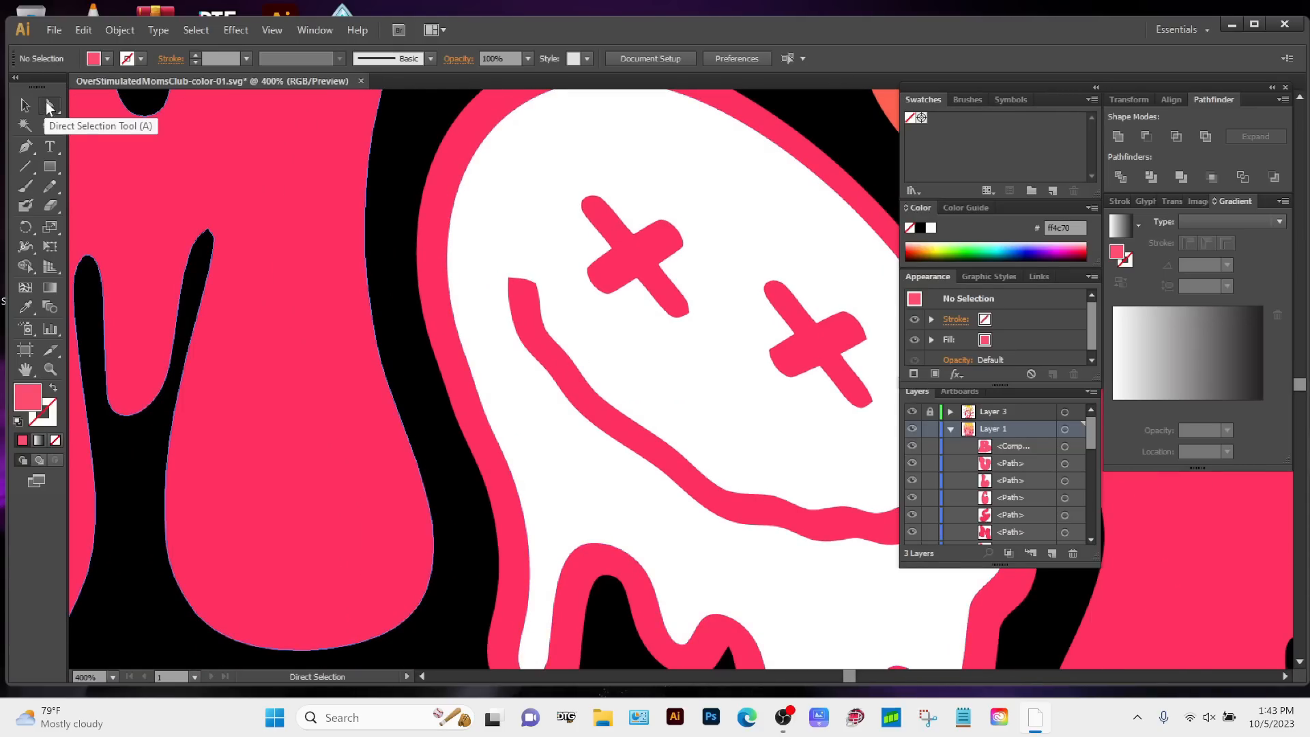
left_click(686, 380)
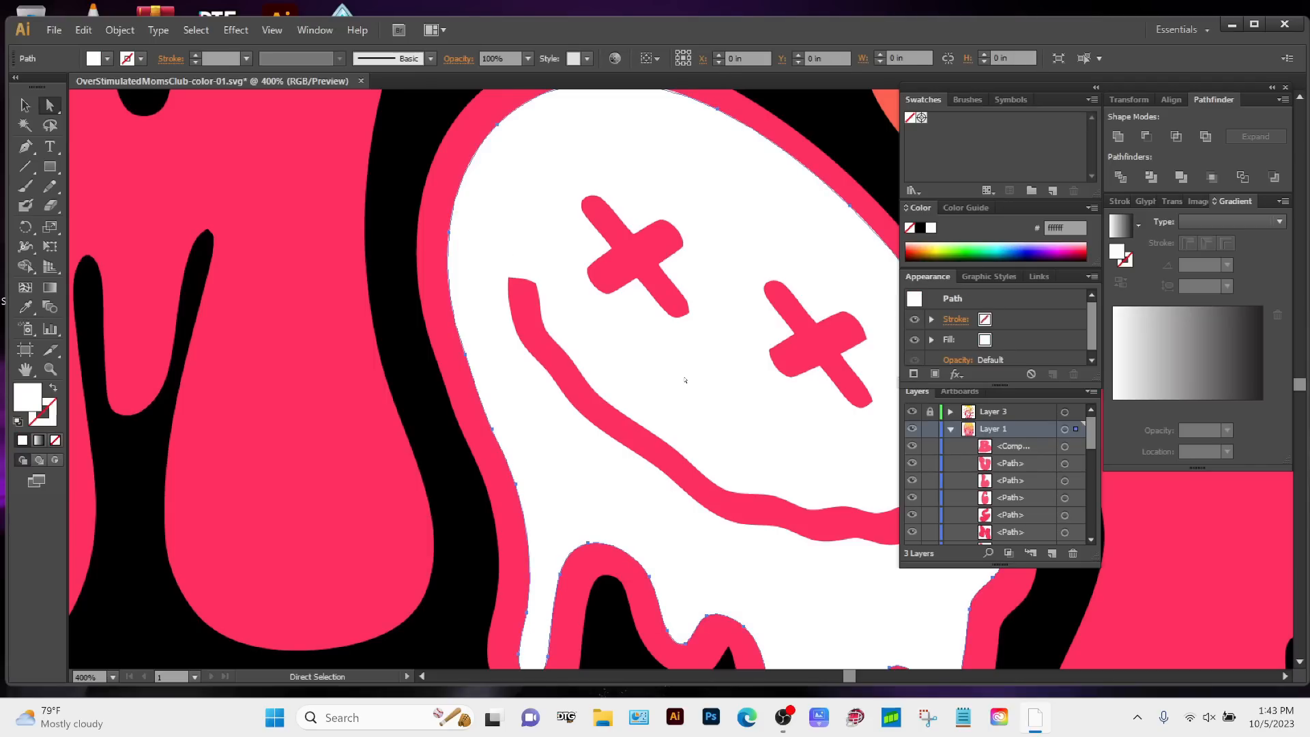
left_click(455, 157, "shift")
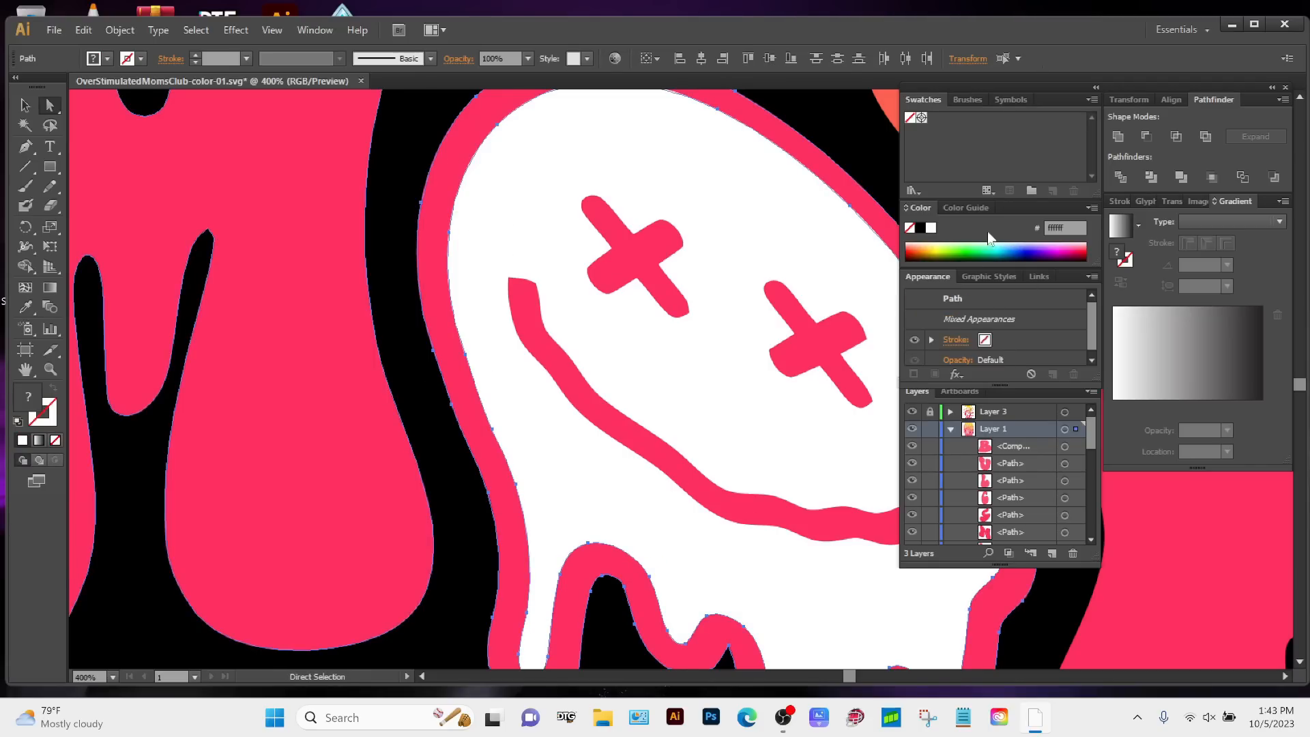
left_click(1146, 139)
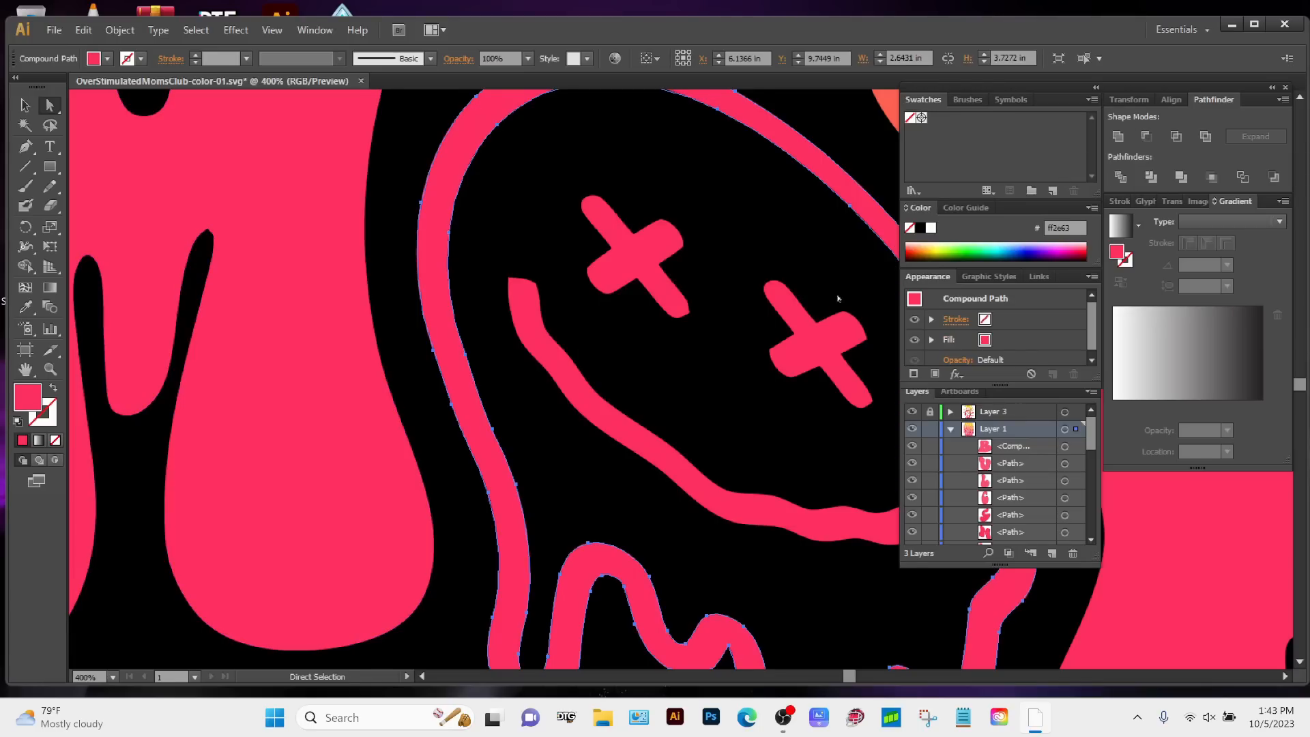
Display the artwork in Outline view to check its paths.
key("z")
left_click(828, 358, "alt")
left_click(828, 358, "alt")
left_click(828, 358, "alt")
left_click(828, 358, "alt")
left_click(828, 359, "alt")
left_click(828, 358, "alt")
key("space")
left_click_drag(654, 406, 773, 389)
key("v")
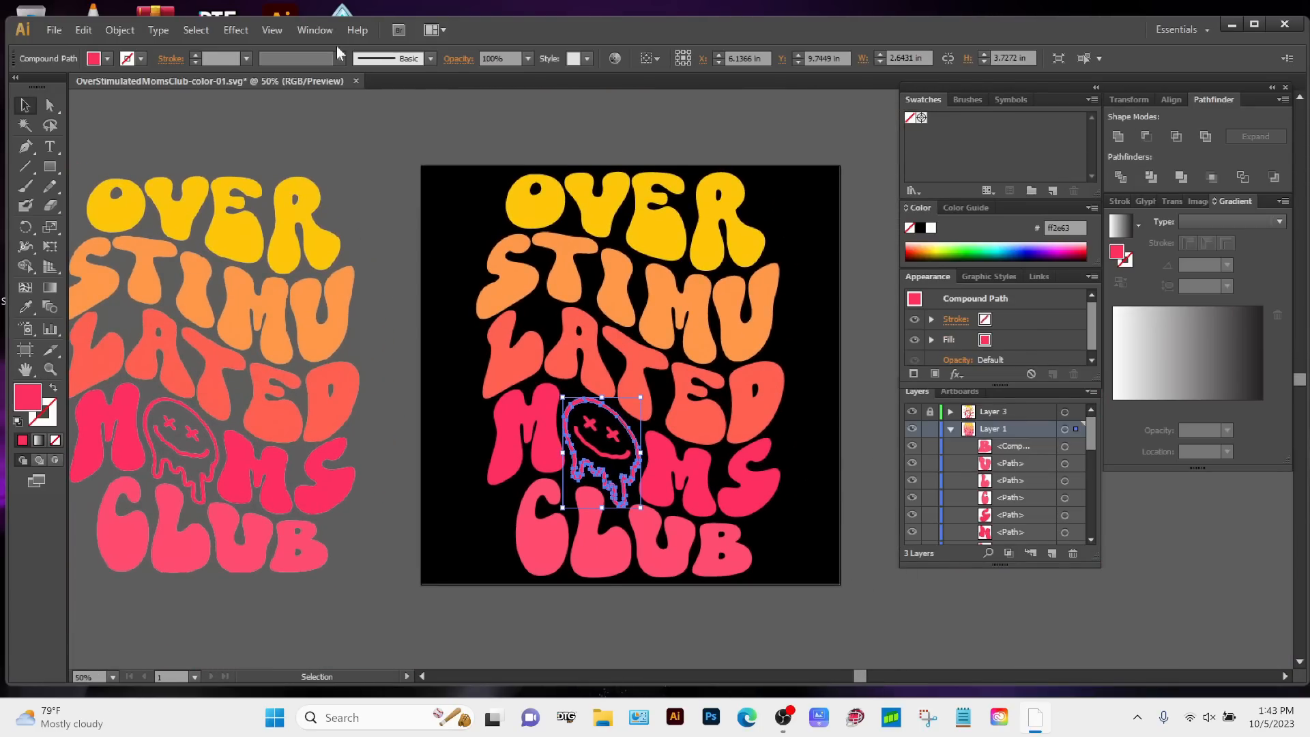
left_click(310, 30)
mouse_move(273, 30)
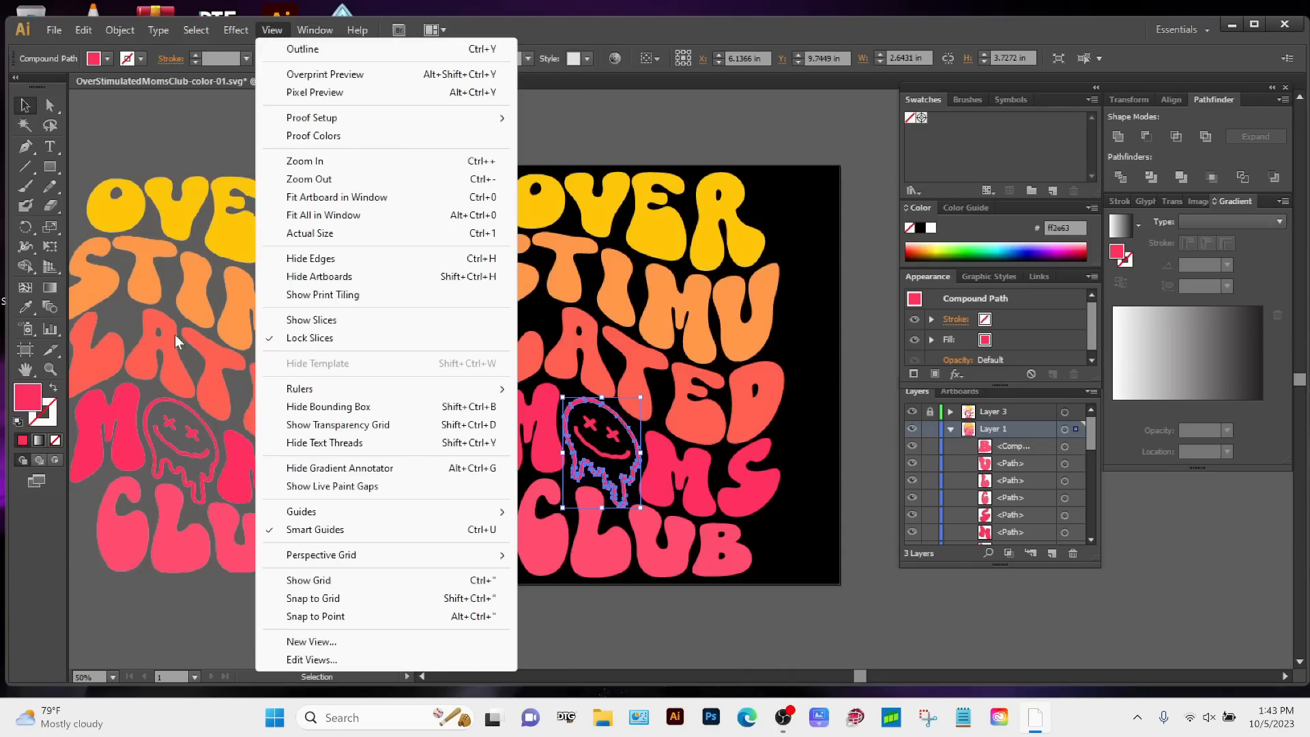
left_click(294, 49)
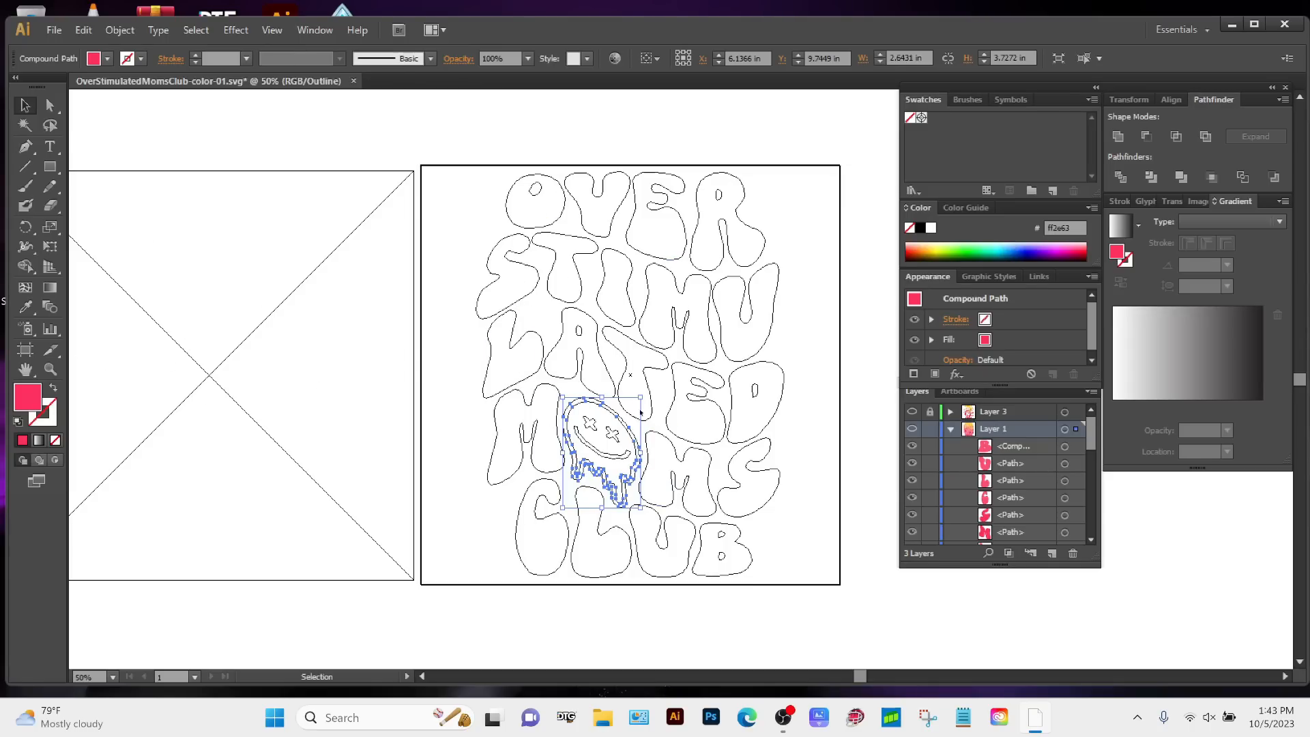
Examine the dripping smiley's paths and the surrounding letter outlines for leftover shapes.
key("z")
left_click_drag(501, 265, 840, 557)
left_click_drag(384, 237, 849, 627)
left_click_drag(359, 190, 786, 576)
left_click_drag(394, 214, 907, 697)
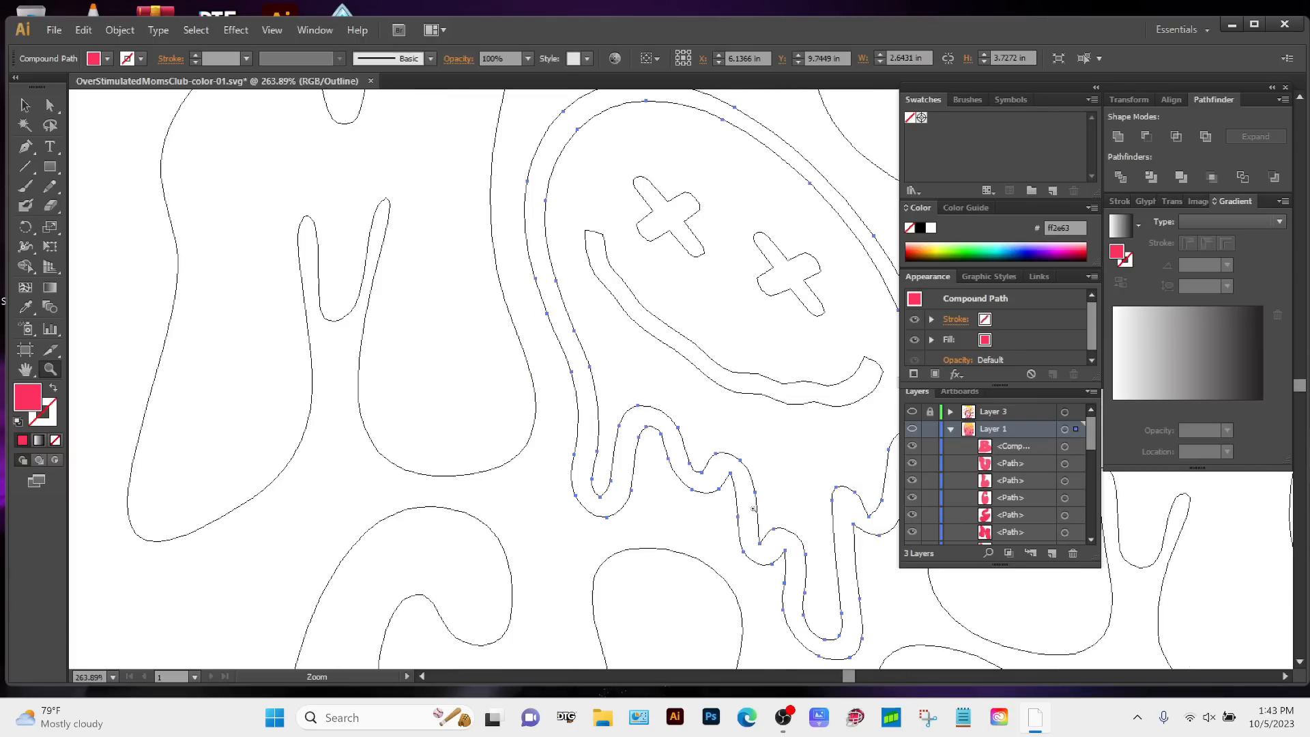
key("space")
left_click_drag(681, 302, 537, 450)
left_click(727, 419, "alt")
left_click(728, 419, "alt")
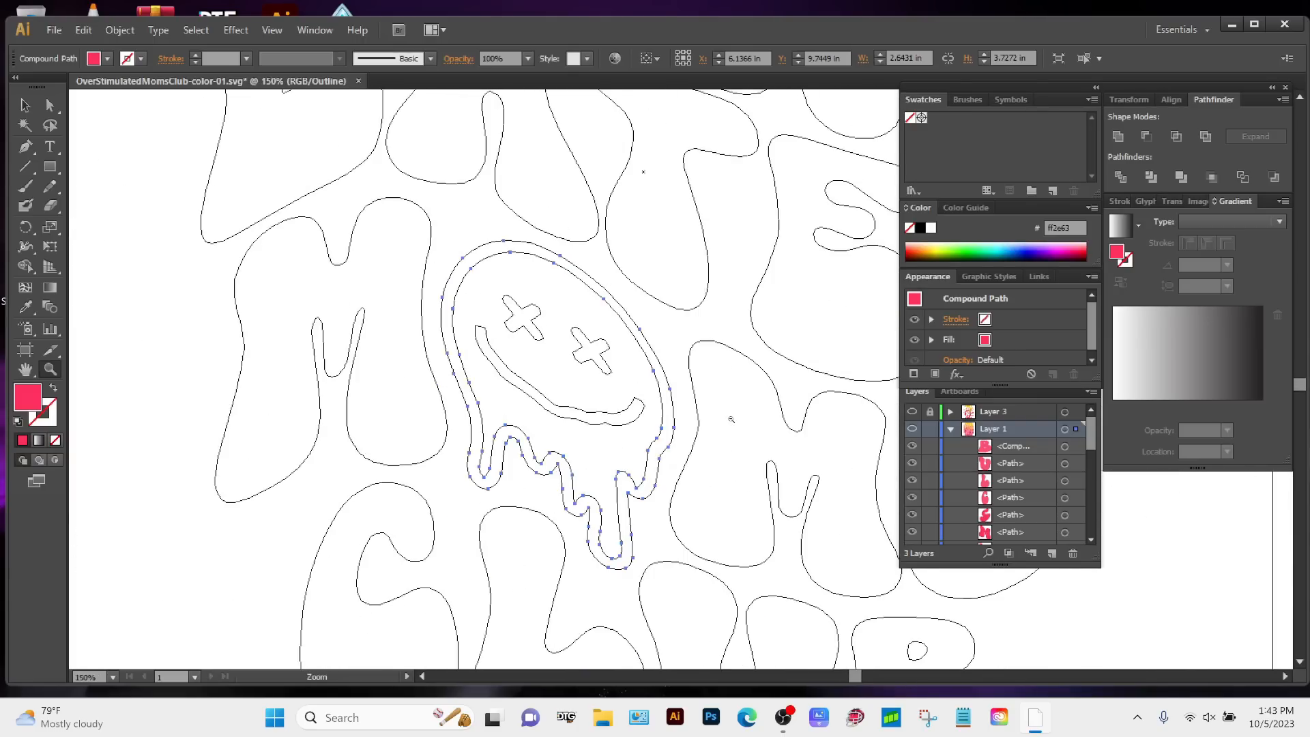
left_click(727, 419, "alt")
left_click(727, 419, "alt")
left_click(727, 419, "alt")
left_click(728, 419, "alt")
key("space")
left_click_drag(538, 324, 554, 428)
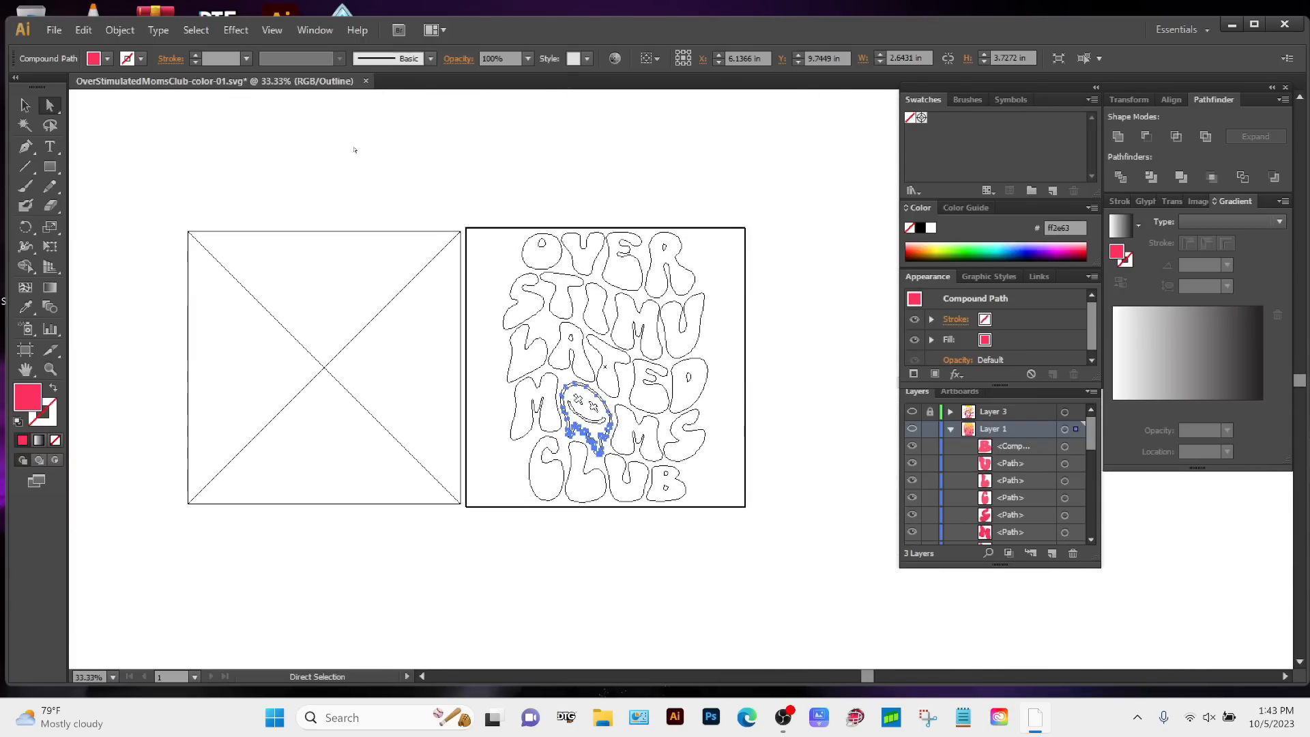
Return the artwork to the colour preview and deselect the smiley outline.
left_click(271, 30)
left_click(290, 50)
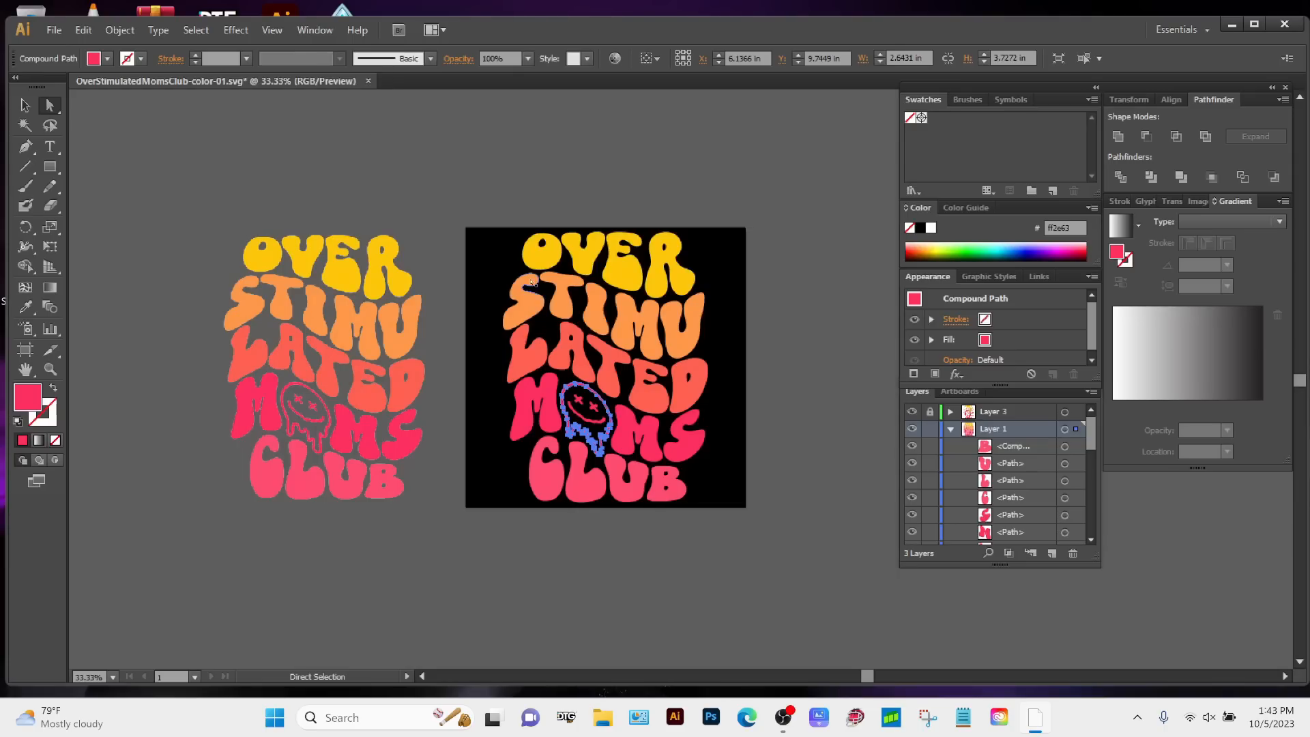
key("v")
left_click(778, 512)
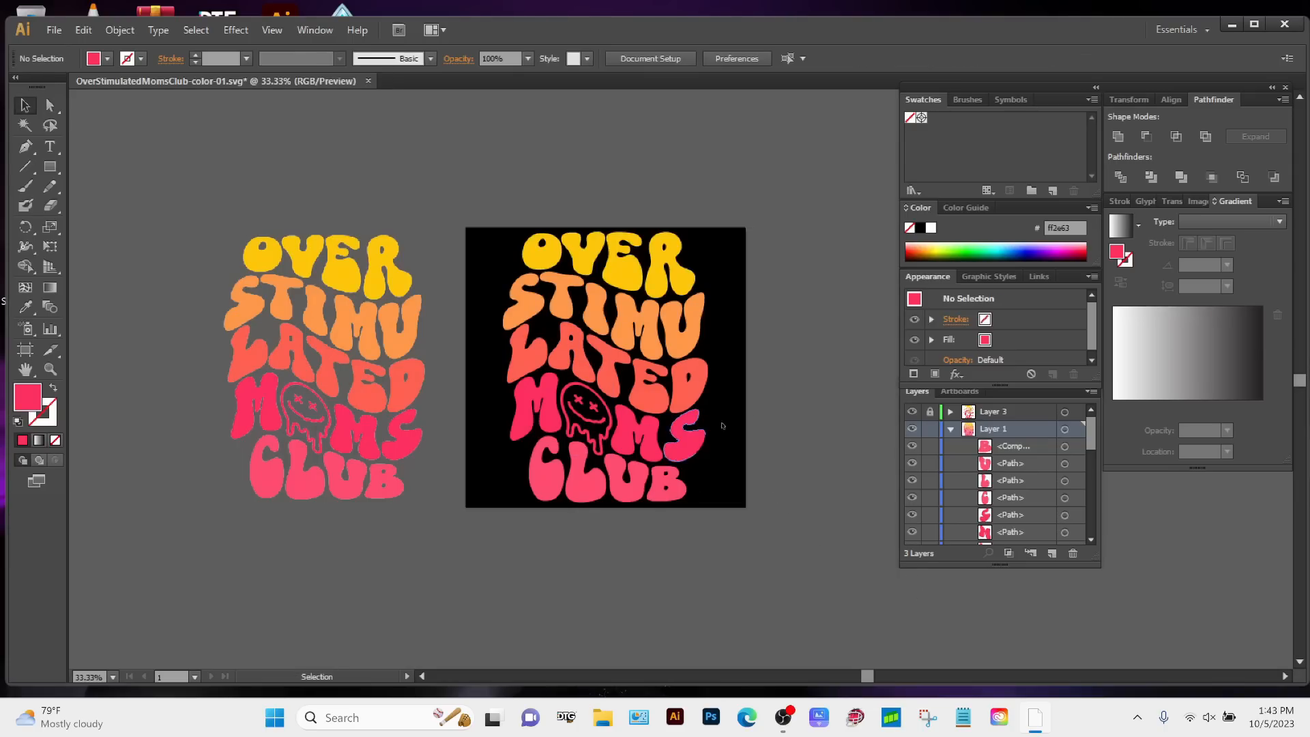
Hide Layer 3 with the raster copy and Layer 2 with the black background.
left_click(912, 411)
scroll(955, 475, "down", 10)
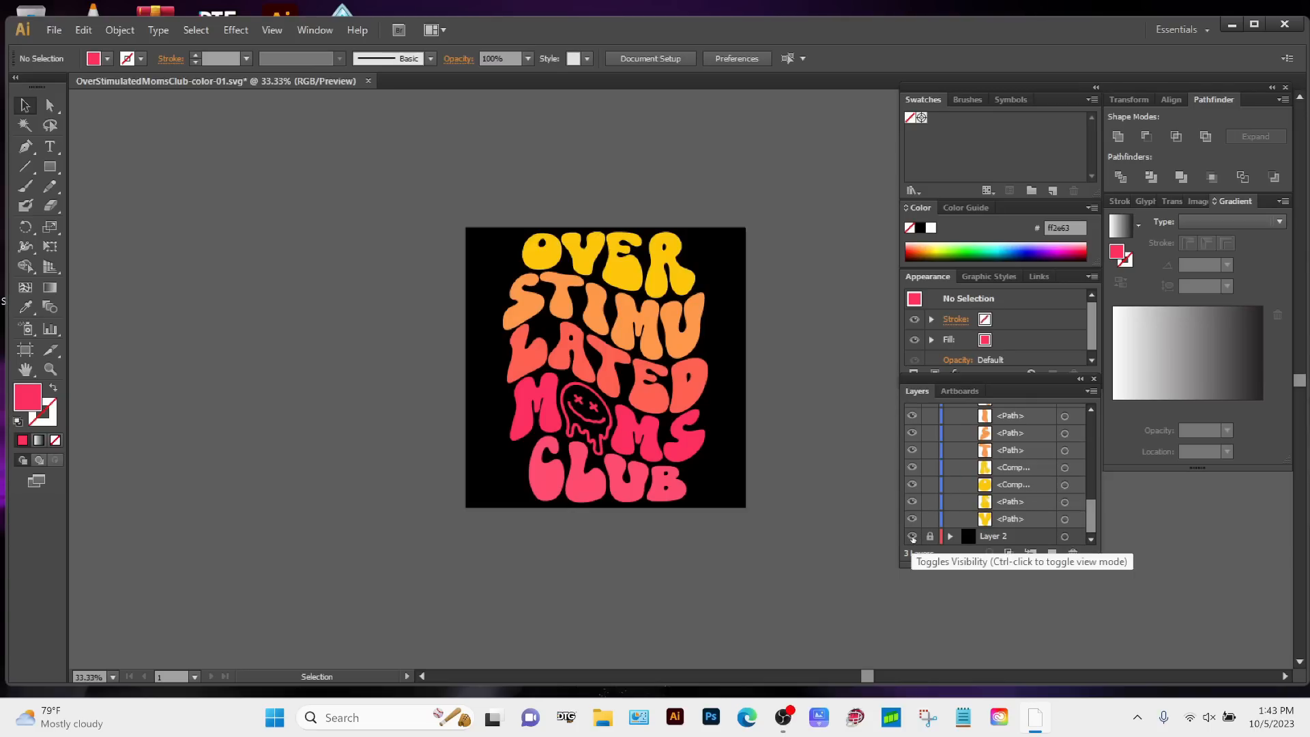
left_click(913, 537)
Start a PNG export named OverStimulatedMomsClub-color-01.png and decline replacing the existing file.
left_click(53, 30)
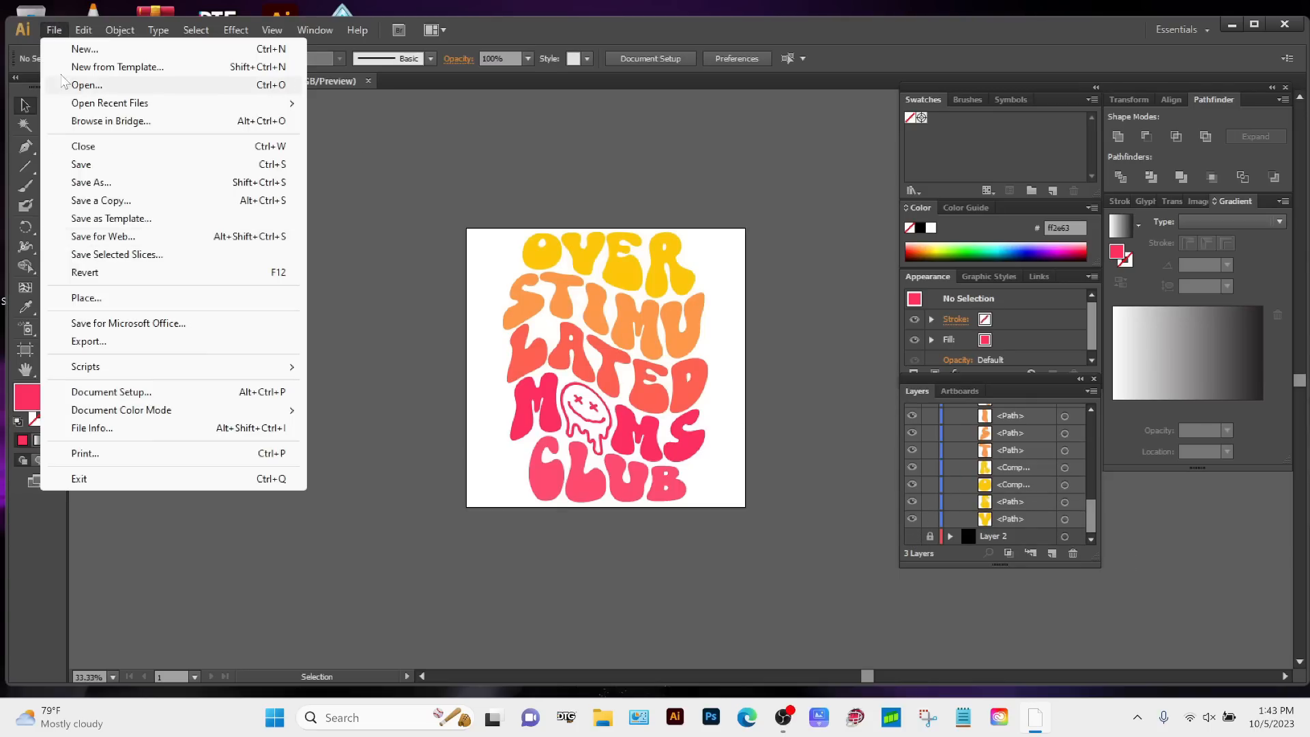
left_click(82, 341)
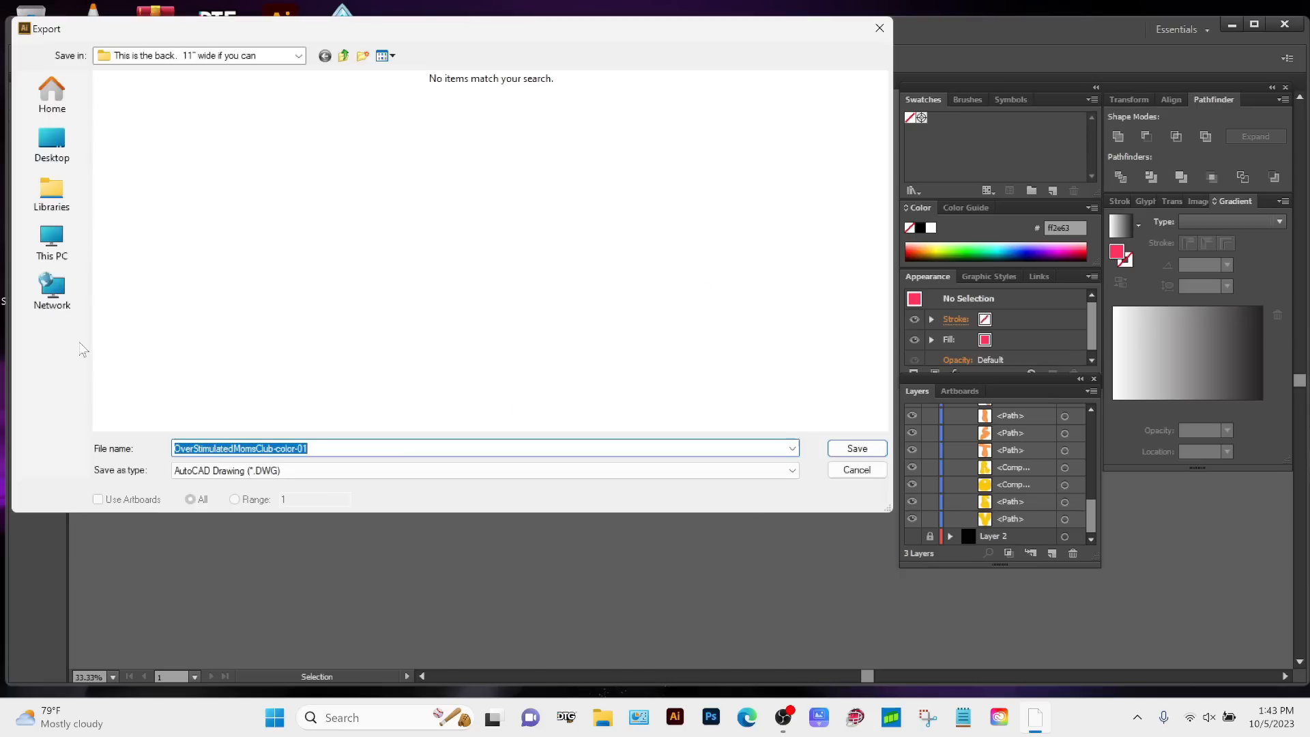
left_click(232, 473)
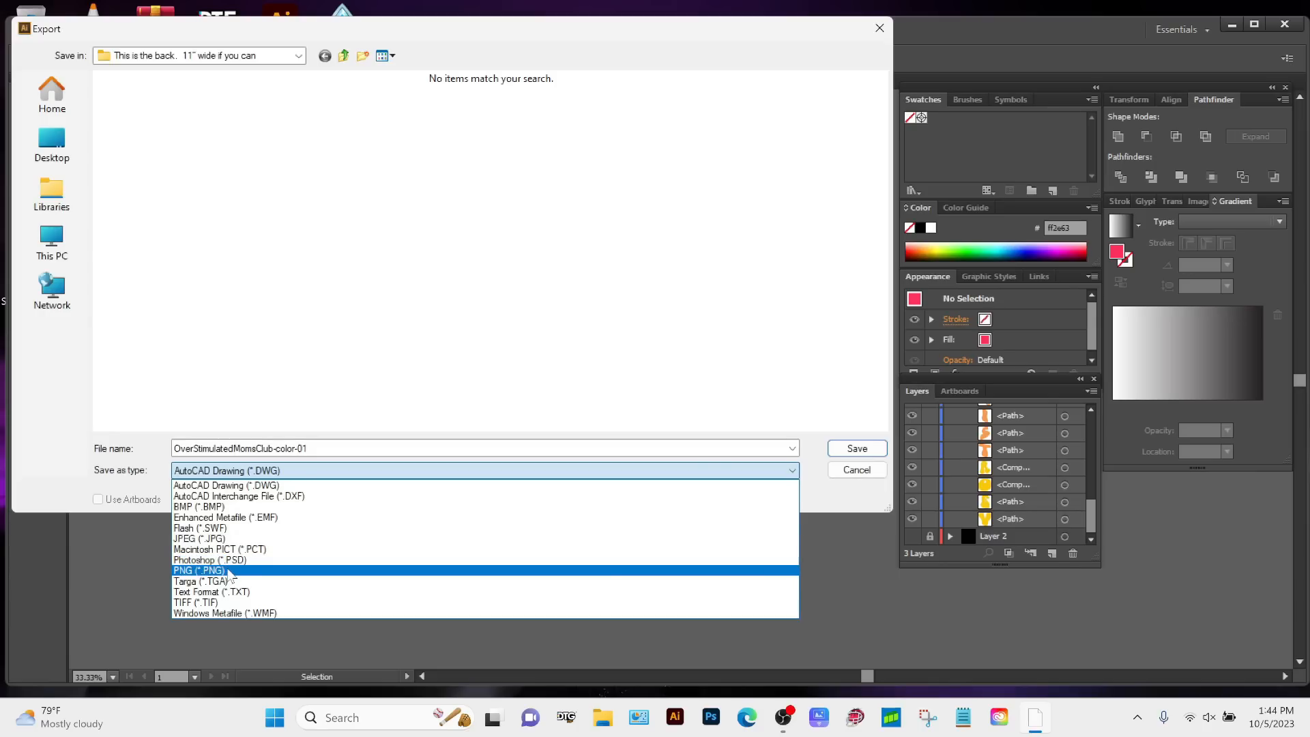
left_click(230, 573)
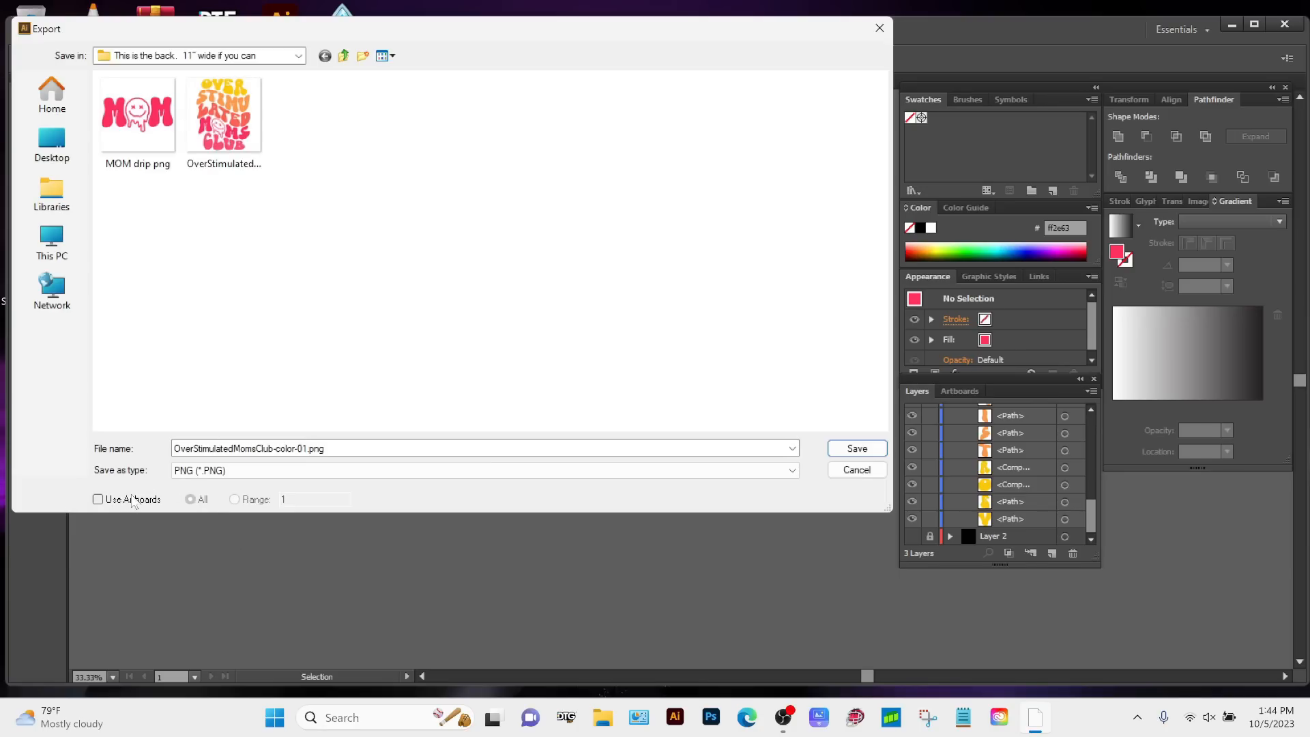
left_click_drag(524, 30, 638, 471)
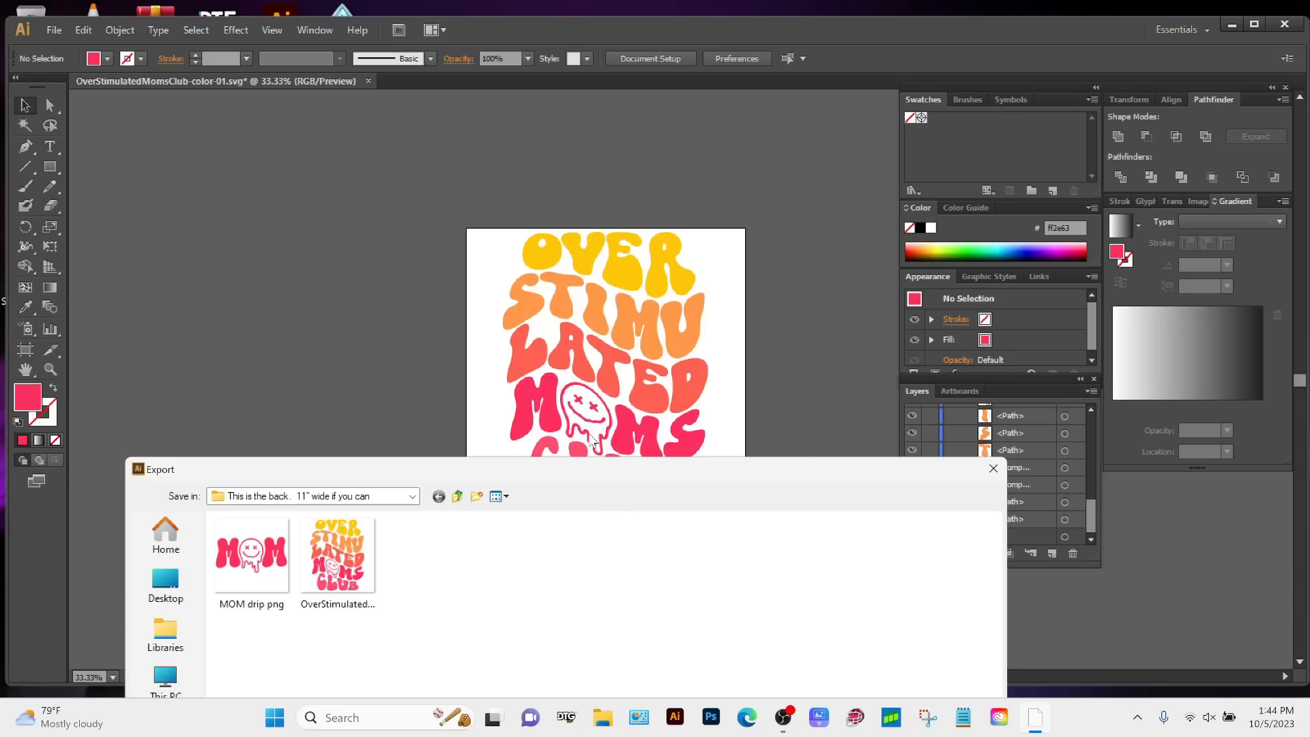
left_click_drag(543, 470, 511, 130)
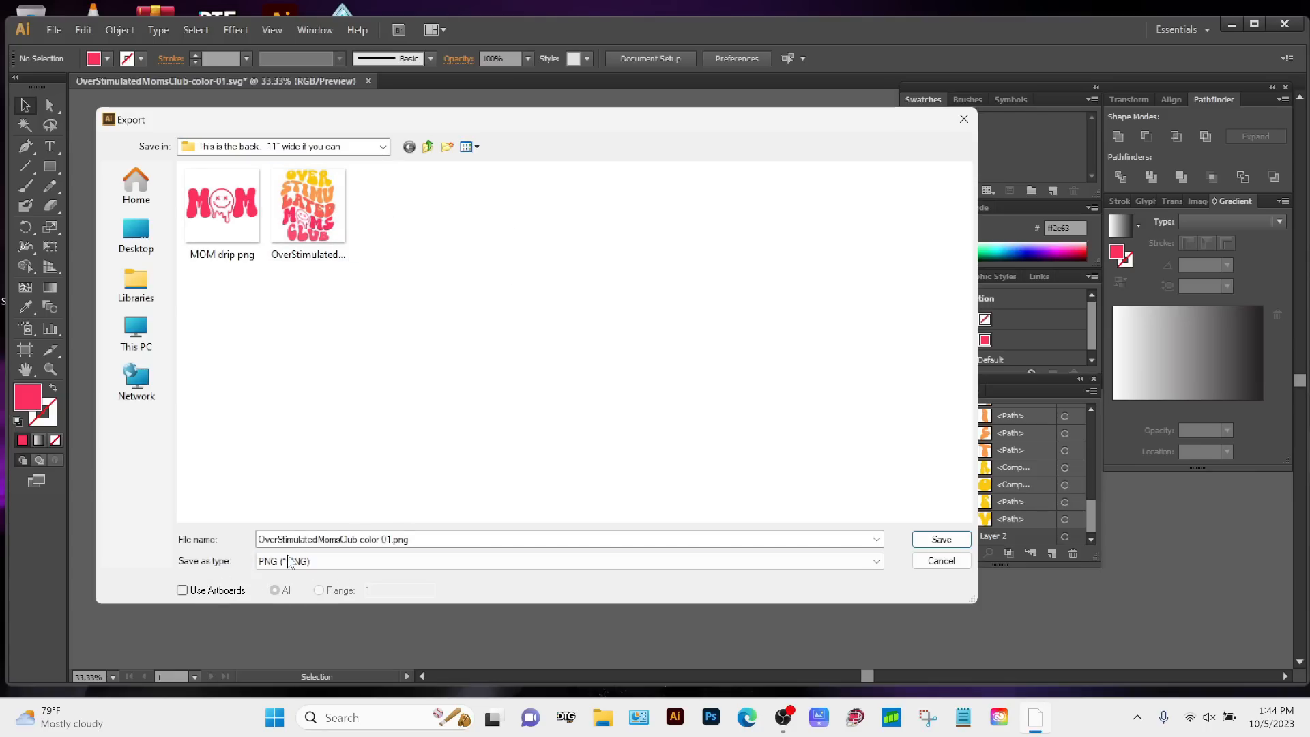
left_click(945, 542)
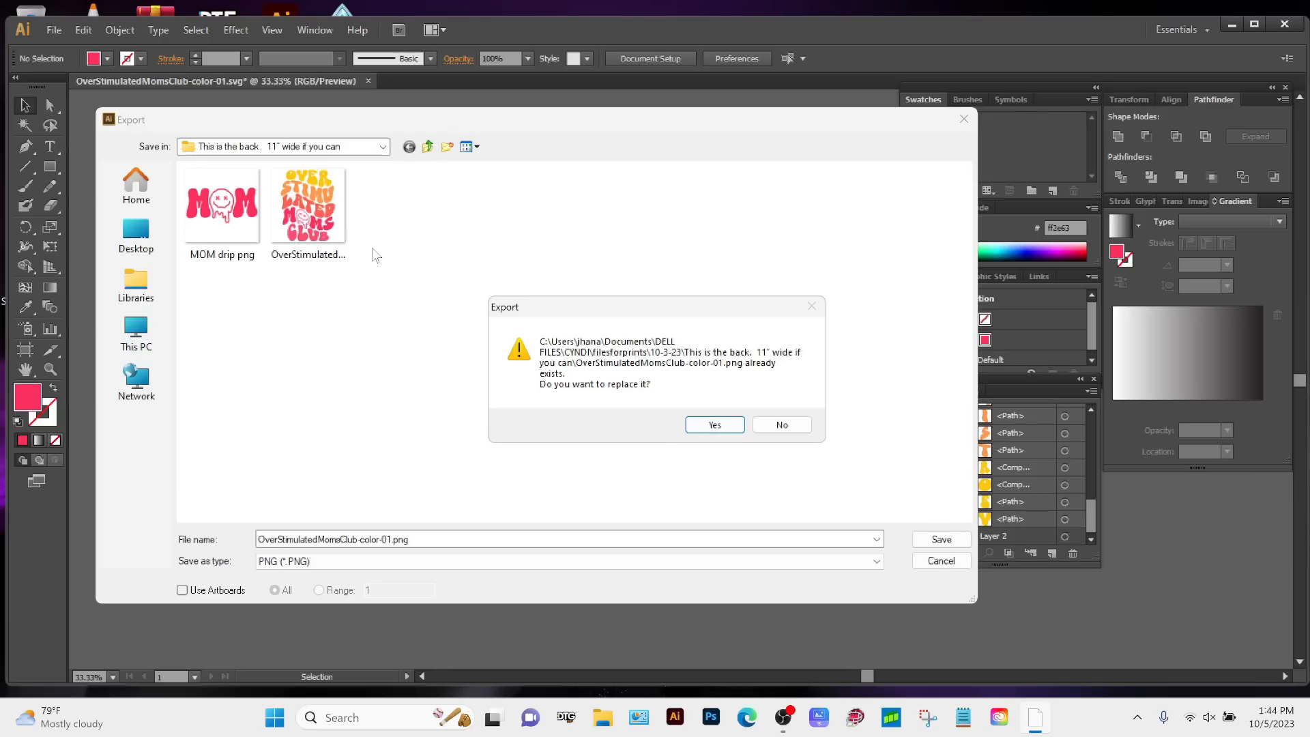
left_click(810, 426)
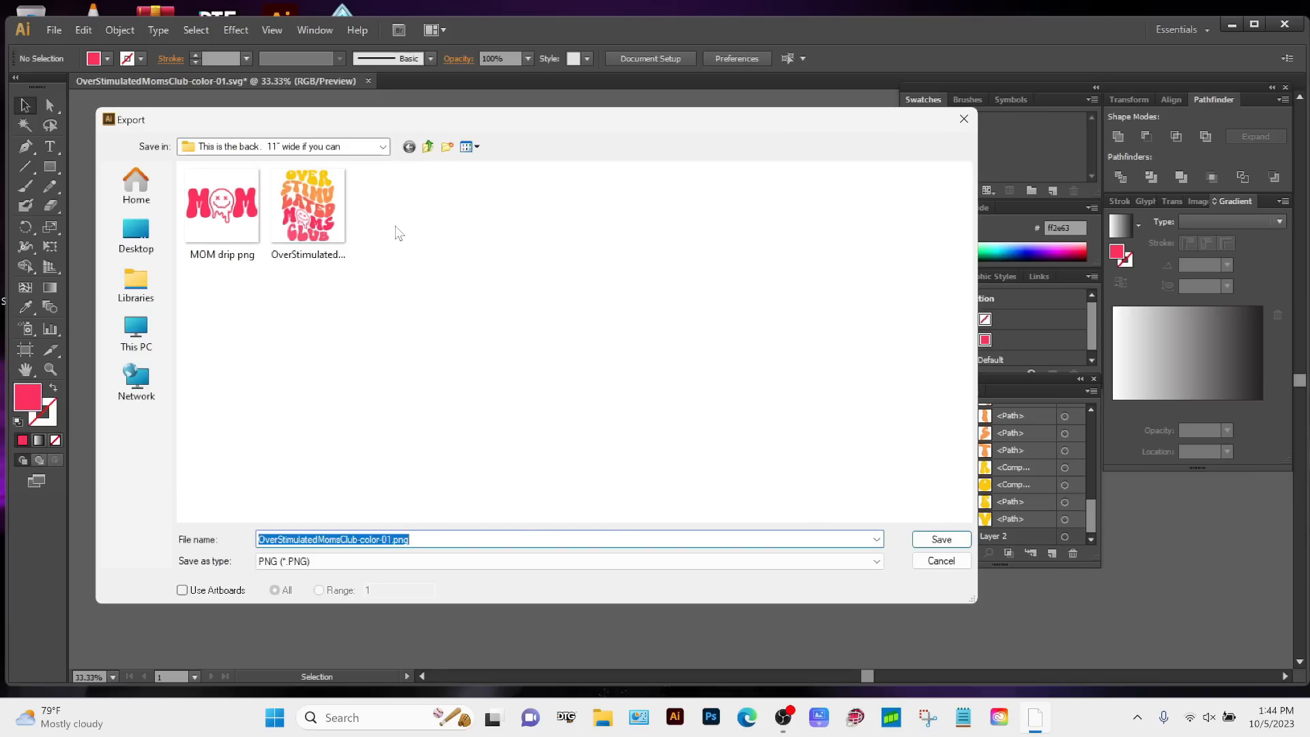
Create a folder named FIXED in the export location.
right_click(399, 219)
mouse_move(457, 356)
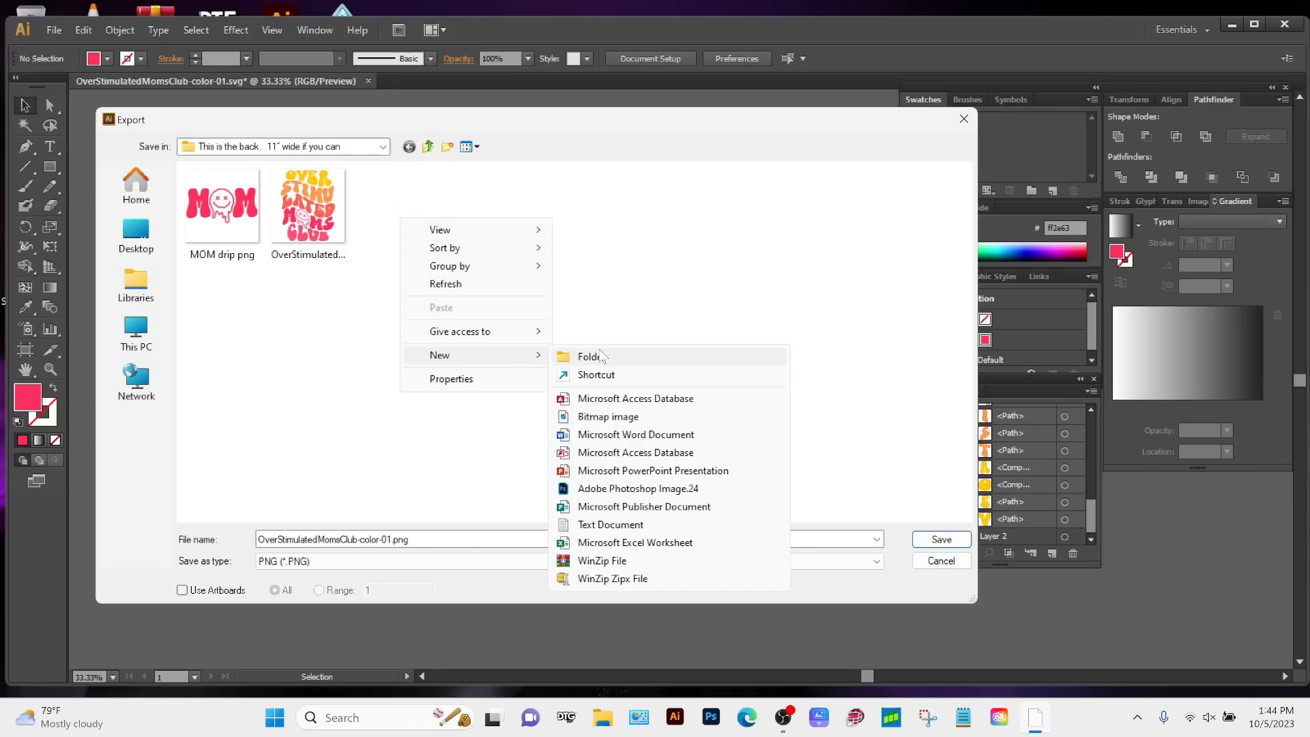
left_click(594, 360)
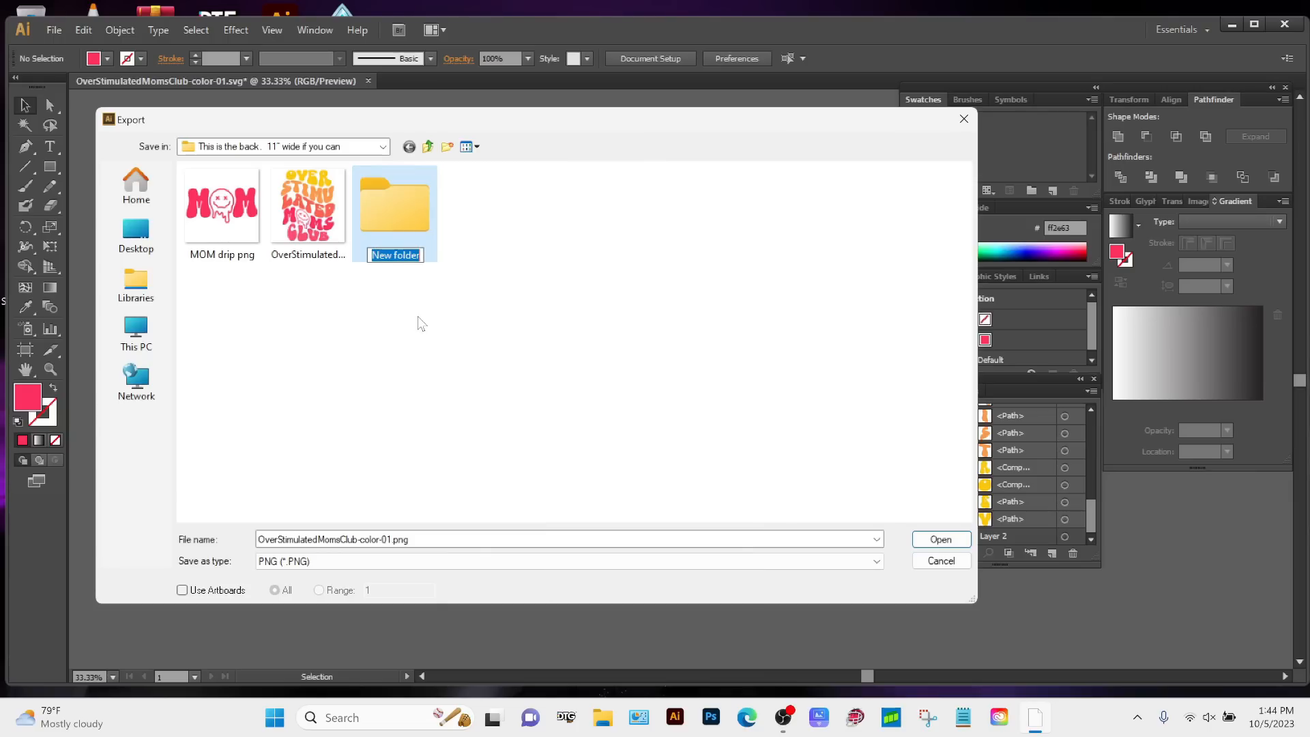
type("fi")
key("BackSpace")
key("Caps_Lock")
type("F")
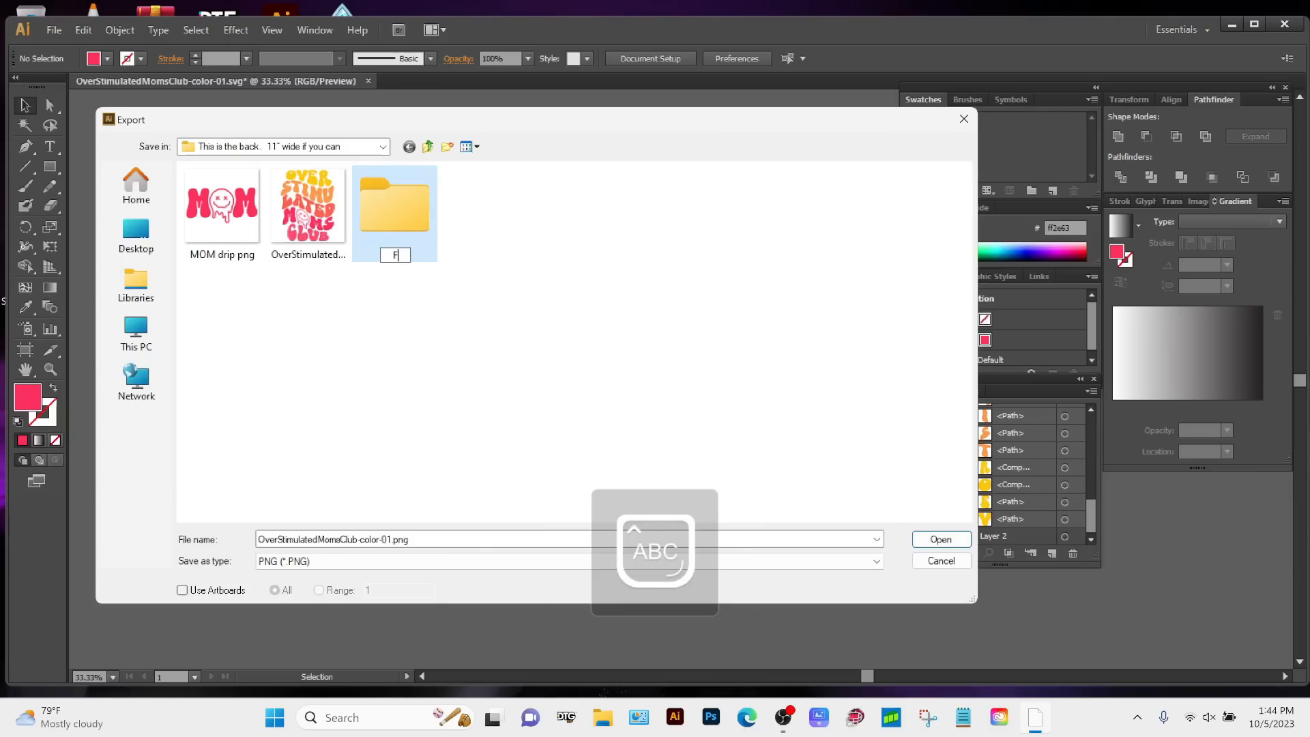
type("IXED")
key("Return")
Export OverStimulatedMomsClub-color-01.png into the FIXED folder at High (300 ppi) with a transparent background.
double_click(395, 227)
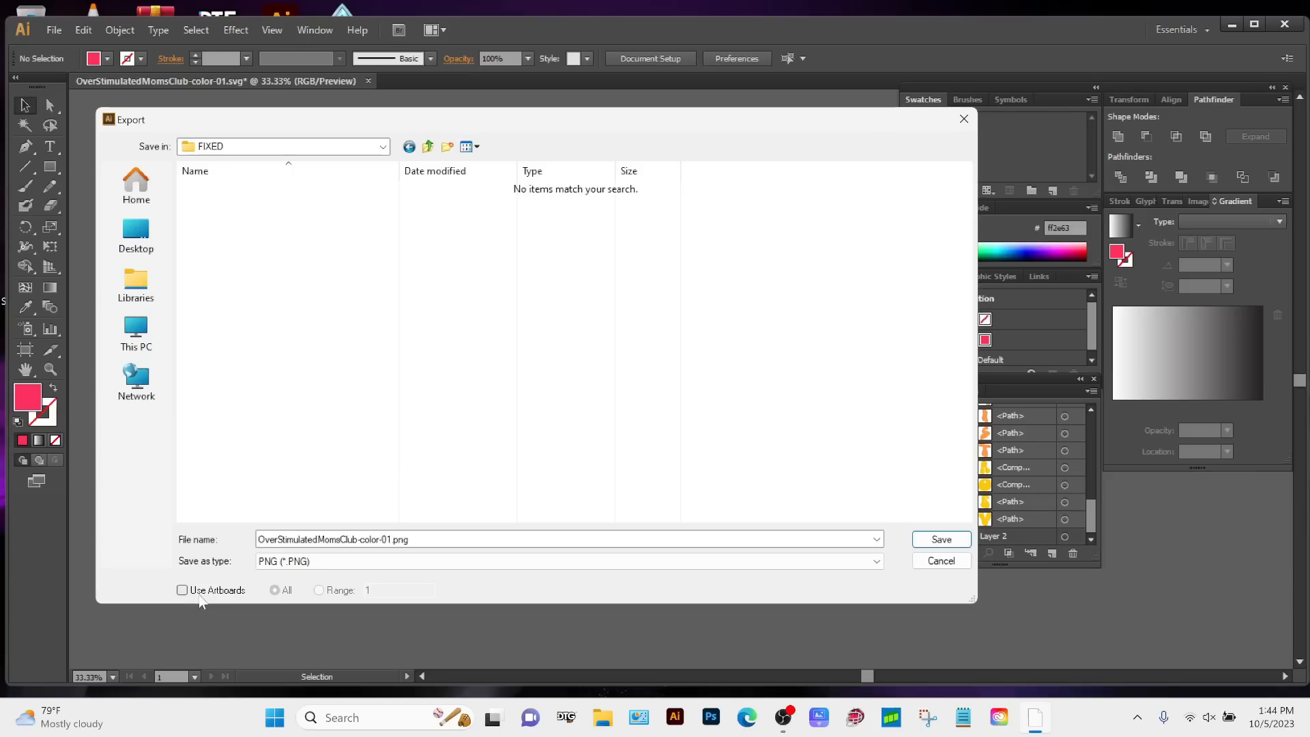
left_click(936, 540)
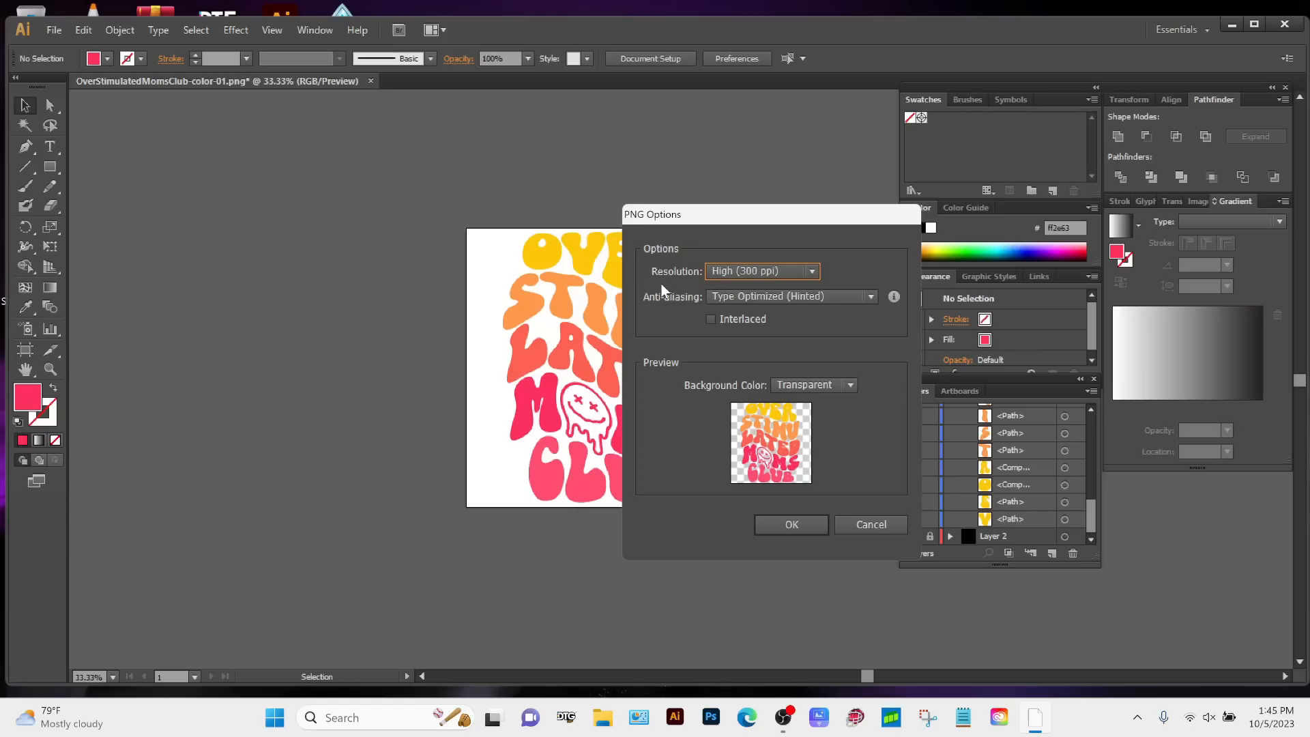
left_click(791, 525)
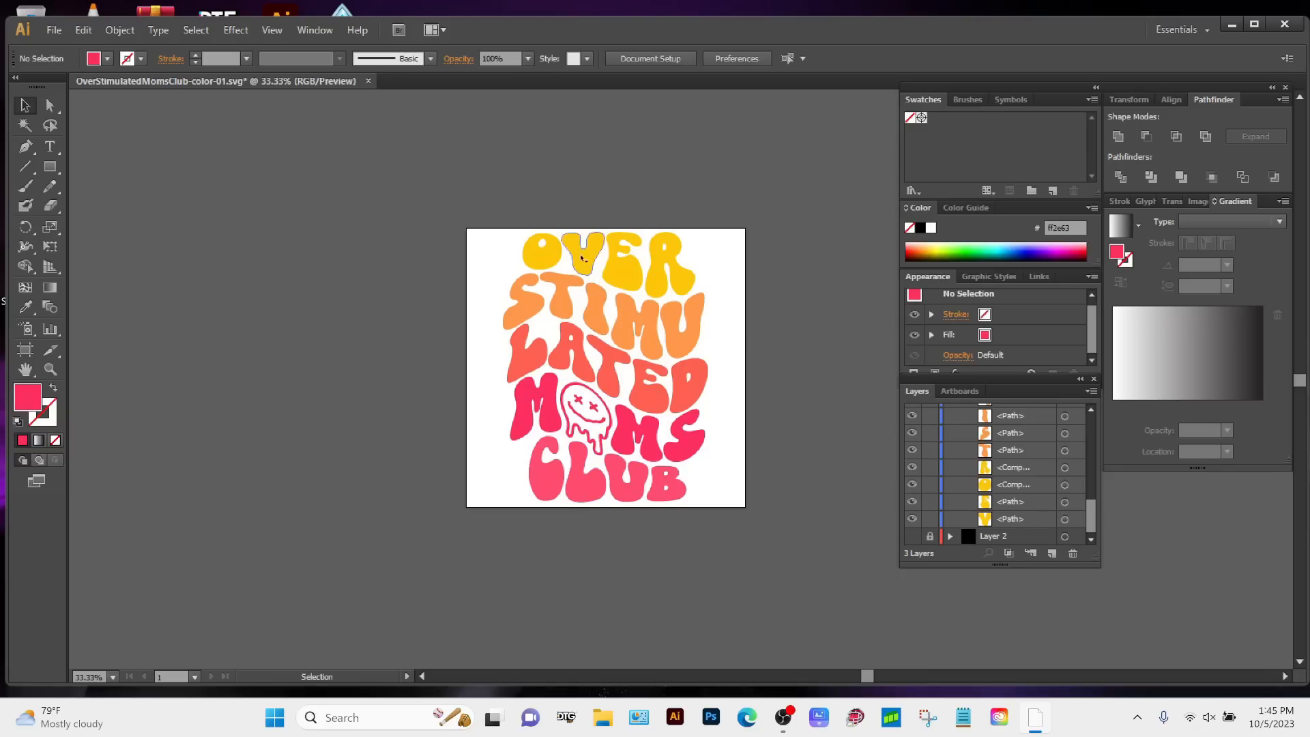
Show the black background on Layer 2 again and collapse Layer 1's object list.
key("z")
left_click_drag(473, 207, 821, 535)
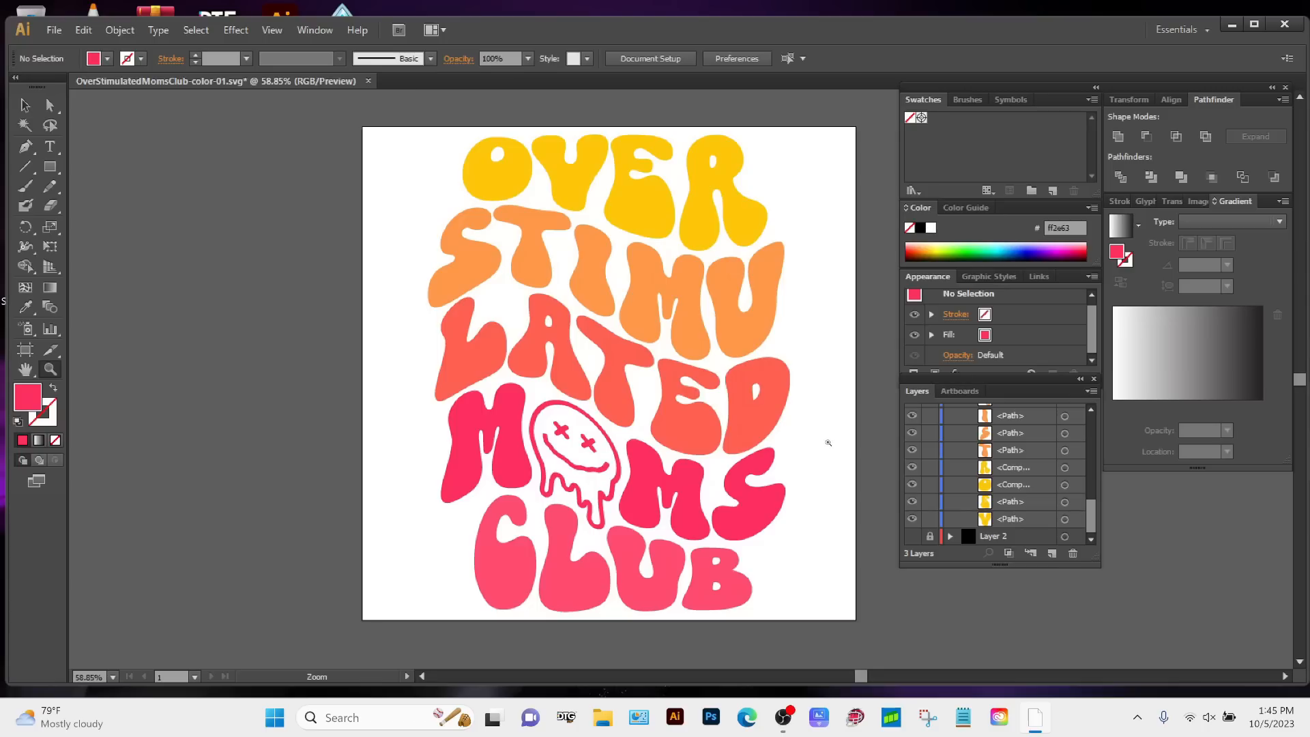
scroll(1000, 457, "up", 10)
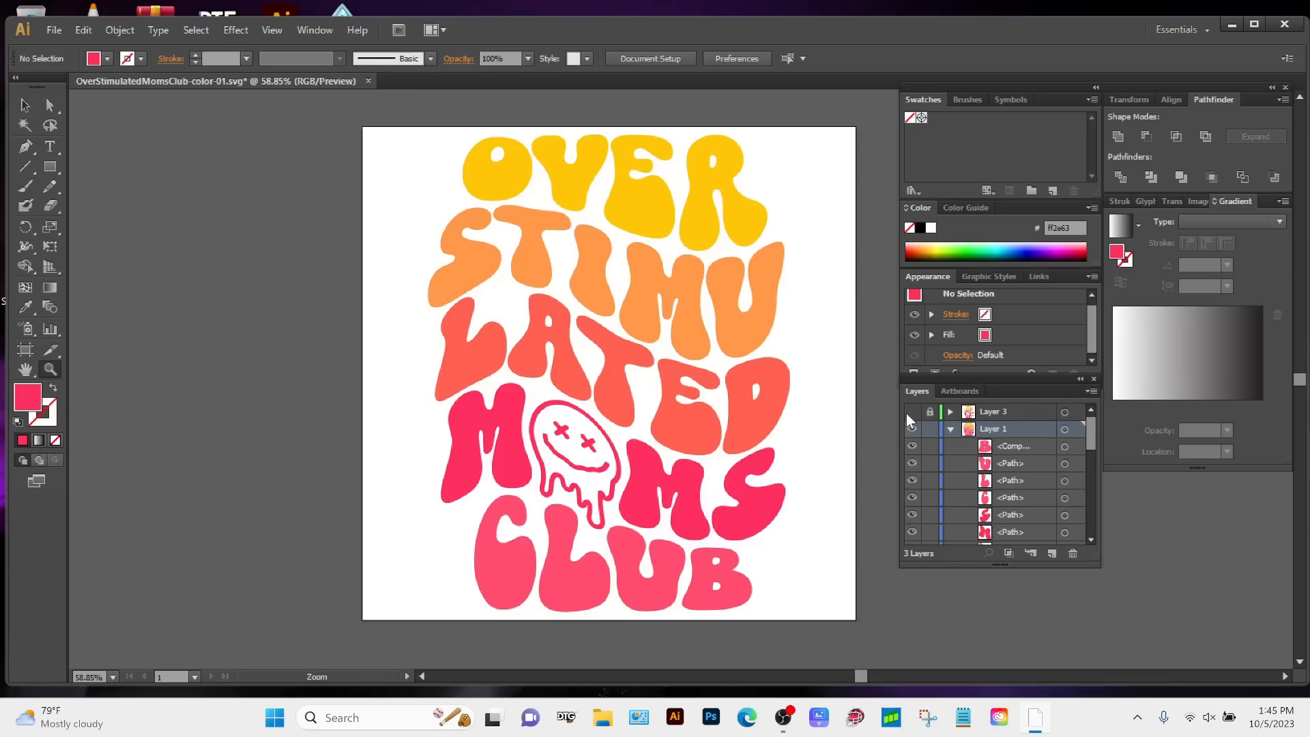
scroll(983, 495, "down", 10)
left_click(915, 537)
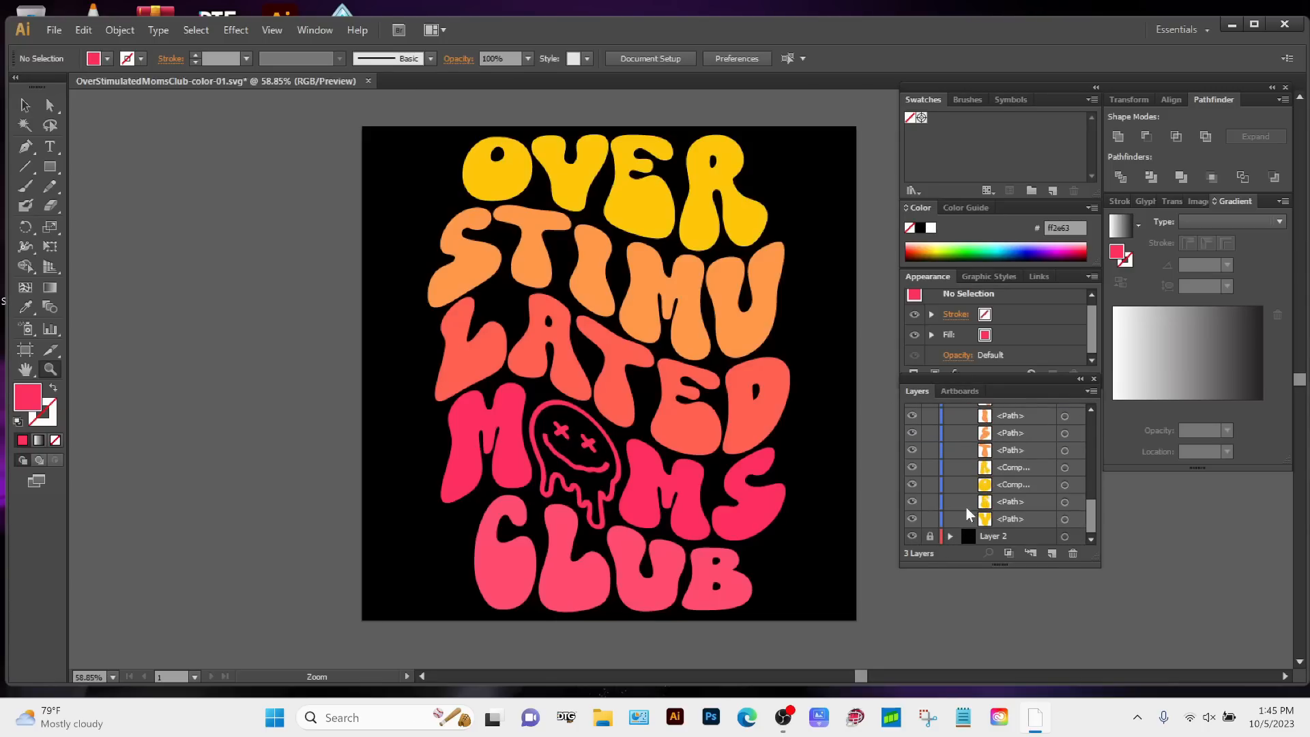
scroll(968, 502, "up", 10)
left_click(949, 428)
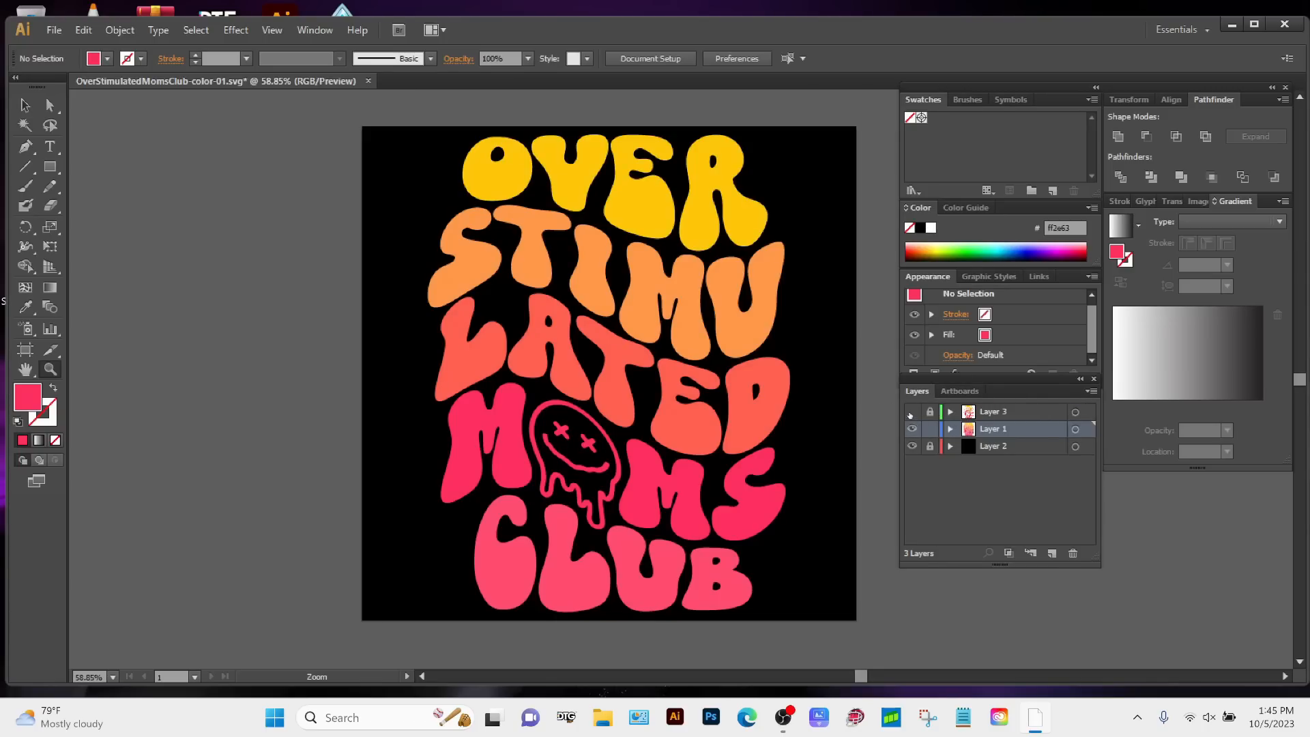
Show and unlock Layer 3, and move its linked raster image over the vector design on the artboard.
left_click(912, 412)
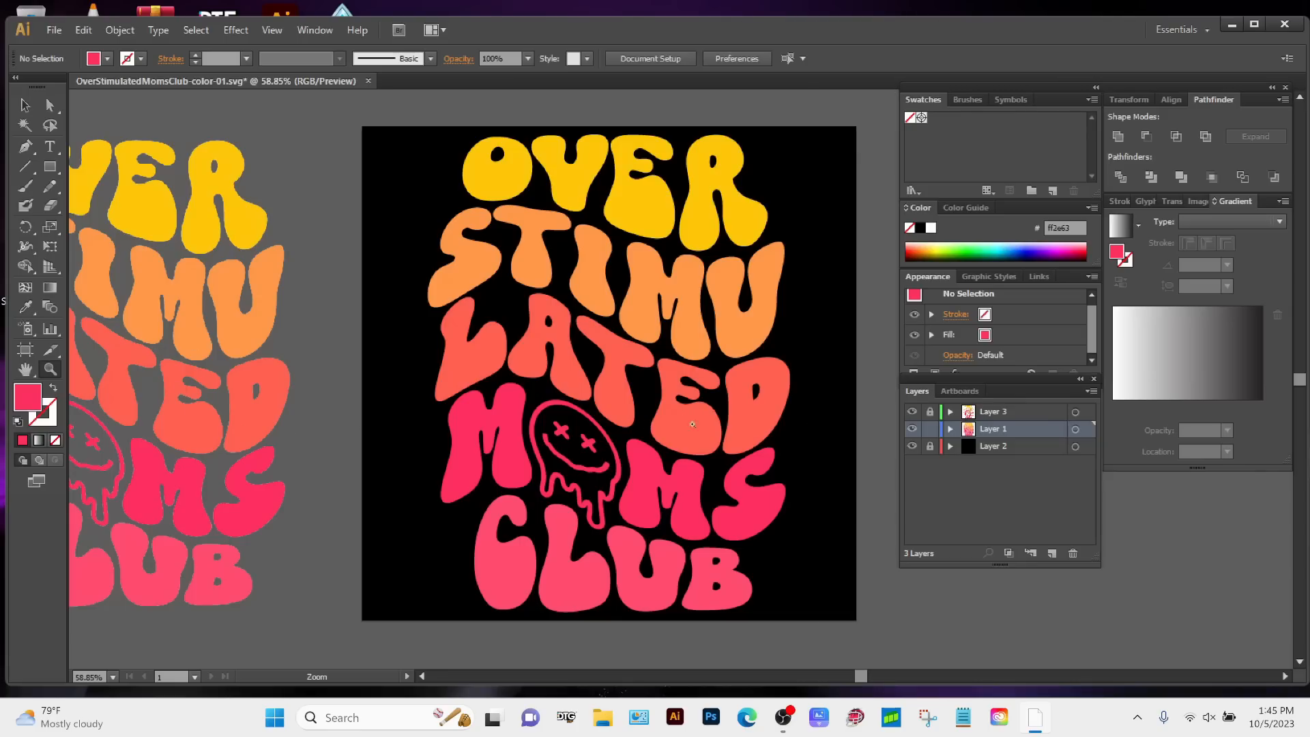
left_click(929, 412)
key("v")
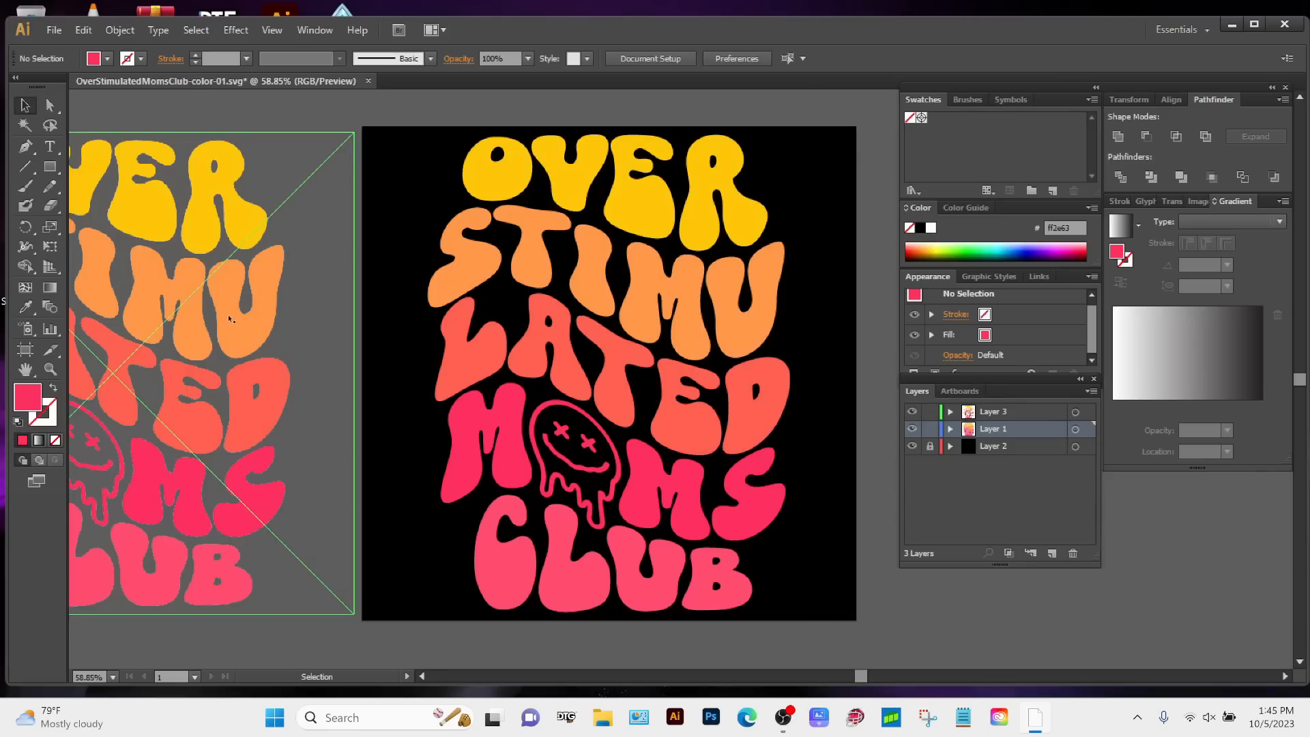
left_click_drag(230, 318, 723, 344)
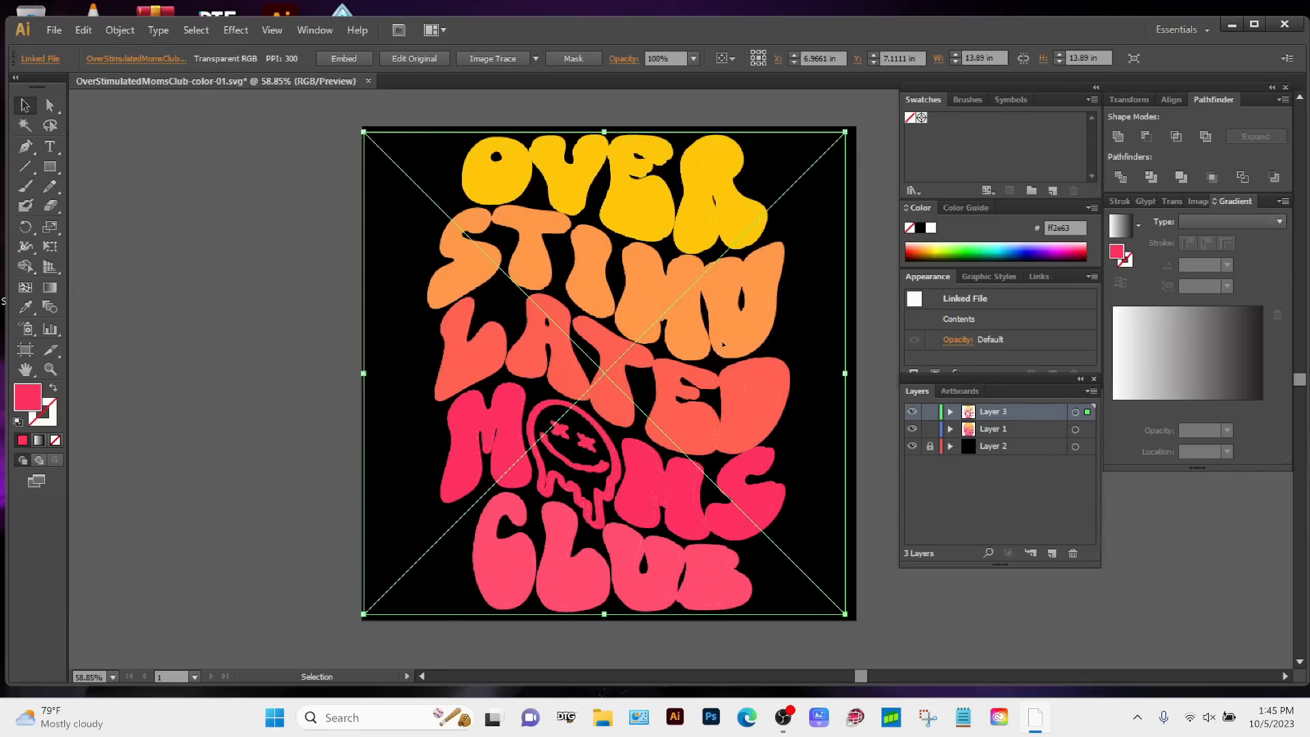
Nudge the linked image into place and enlarge it to about 14.1 in square to match the vector lettering.
key("Right")
key("Right")
key("Right")
key("Right")
key("Right")
key("Right")
key("Right")
key("Right")
key("Right")
key("Right")
key("Right")
key("Right")
key("Right")
key("Right")
key("Right")
key("Right")
key("Up")
key("Up")
key("Up")
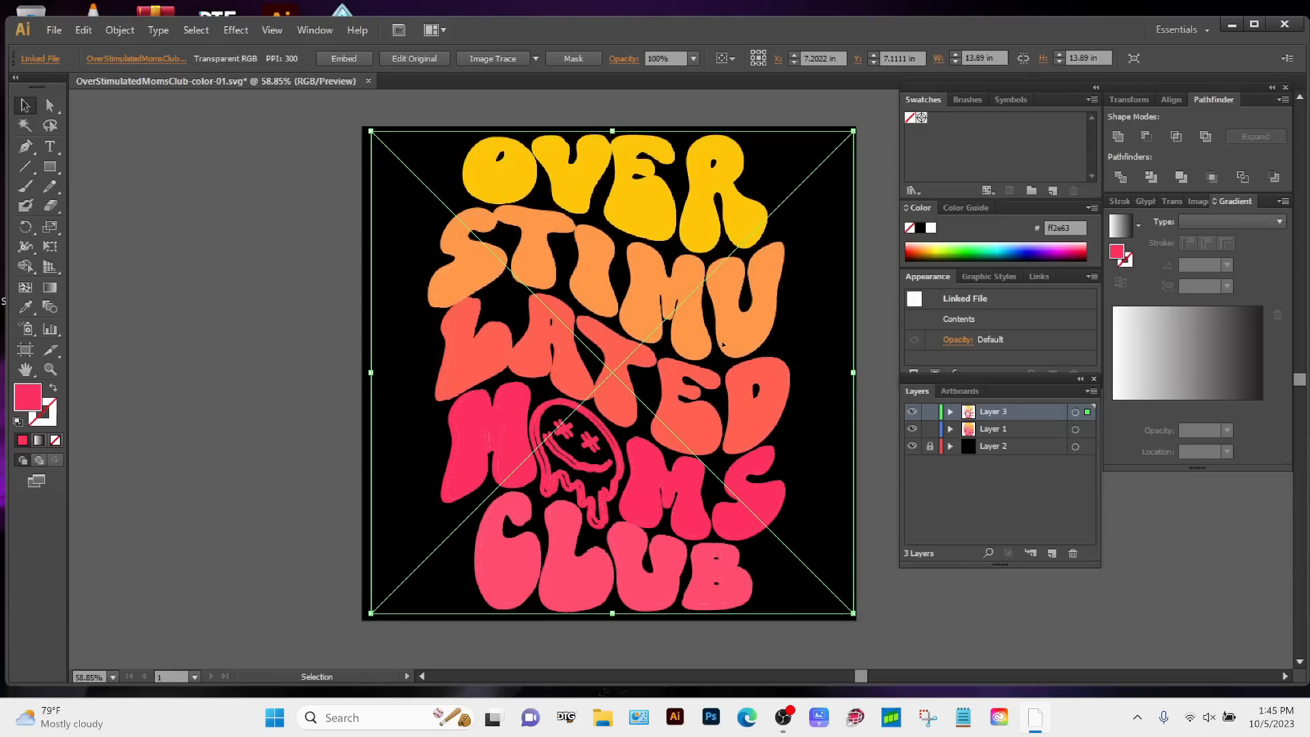
key("Left")
key("Left")
key("Left")
key("Left")
key("Left")
key("Left")
key("Left")
key("Left")
key("Left")
key("Left")
key("Left")
key("Left")
key("Left")
key("Left")
key("Left")
key("Left")
key("Left")
key("Left")
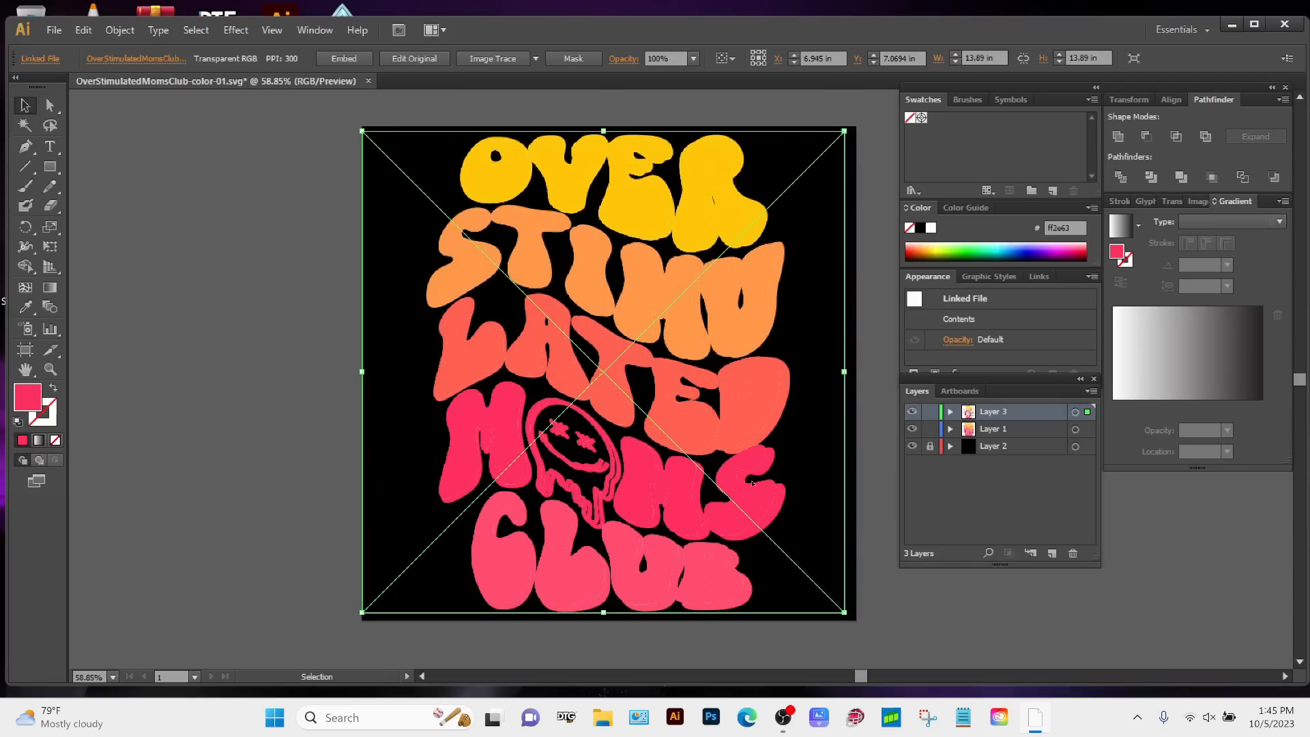
left_click_drag(844, 612, 853, 617)
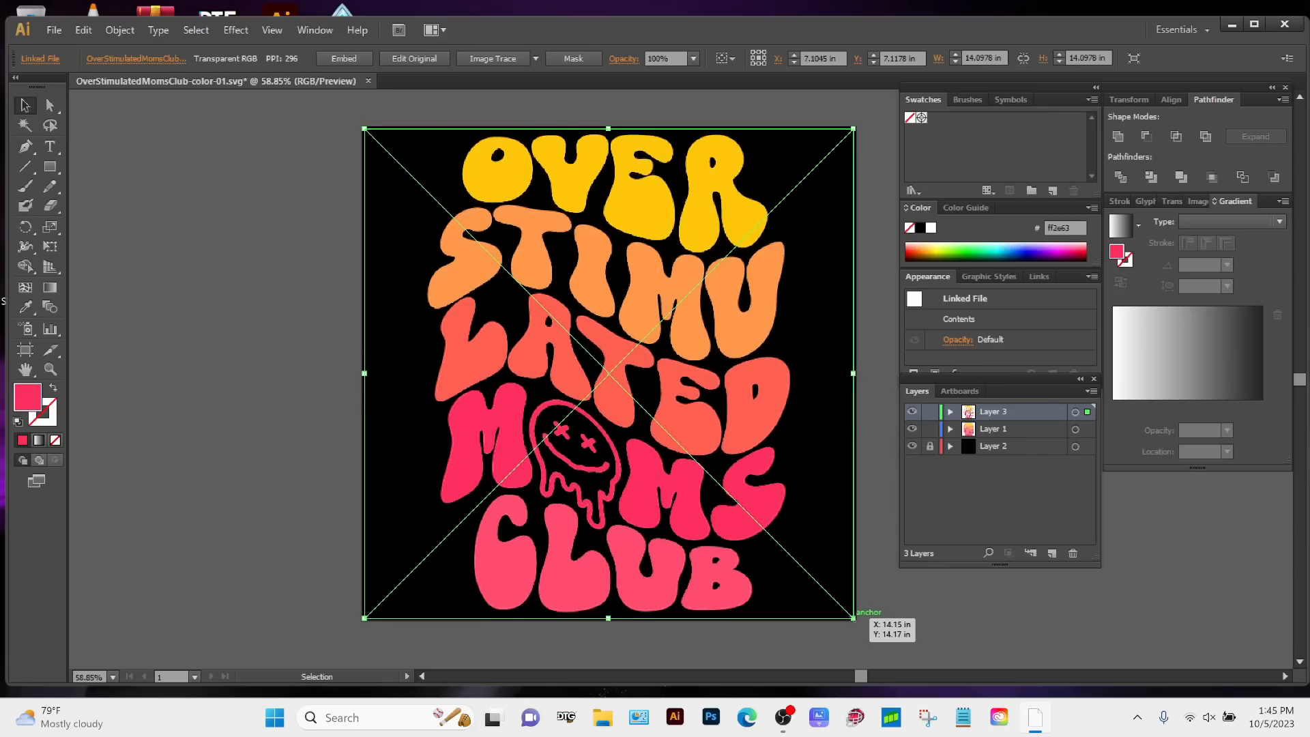
Compare the raster and vector edges of the V in OVER by hiding Layer 3, and review the whole design.
key("z")
left_click_drag(490, 120, 722, 274)
left_click_drag(431, 136, 794, 419)
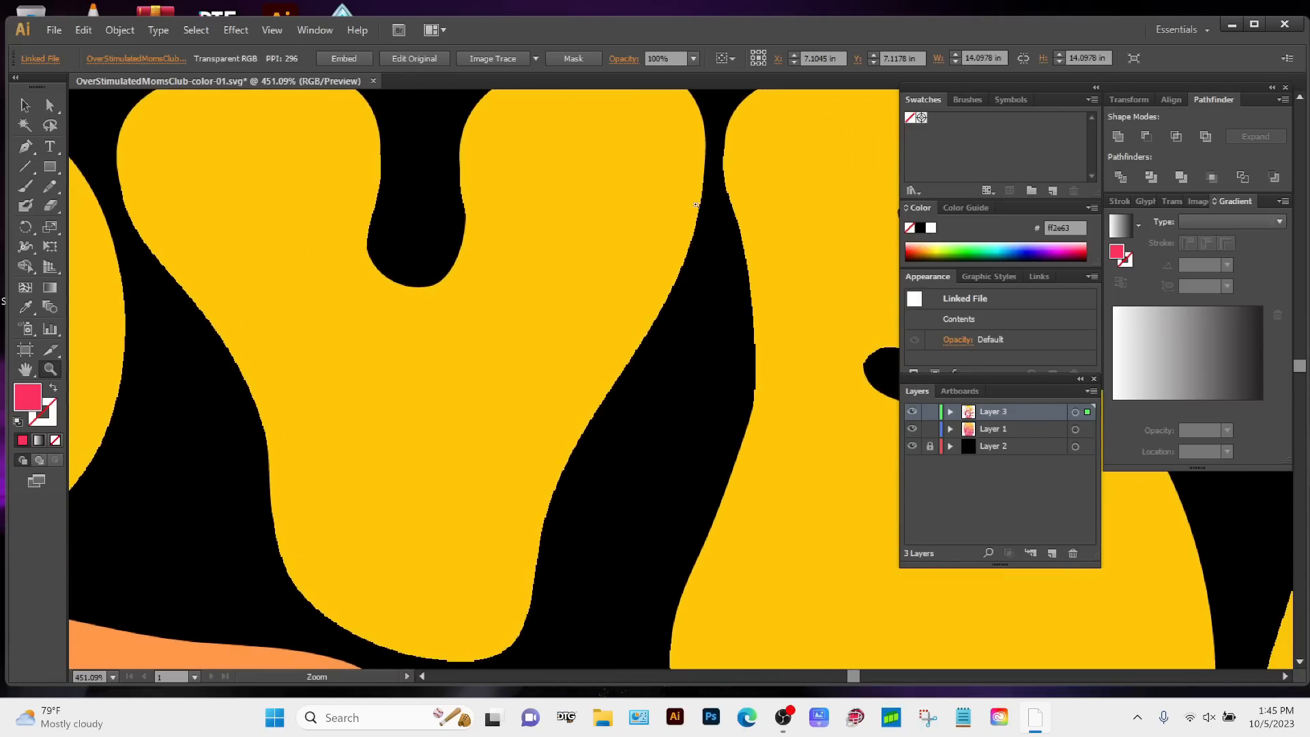
left_click(913, 411)
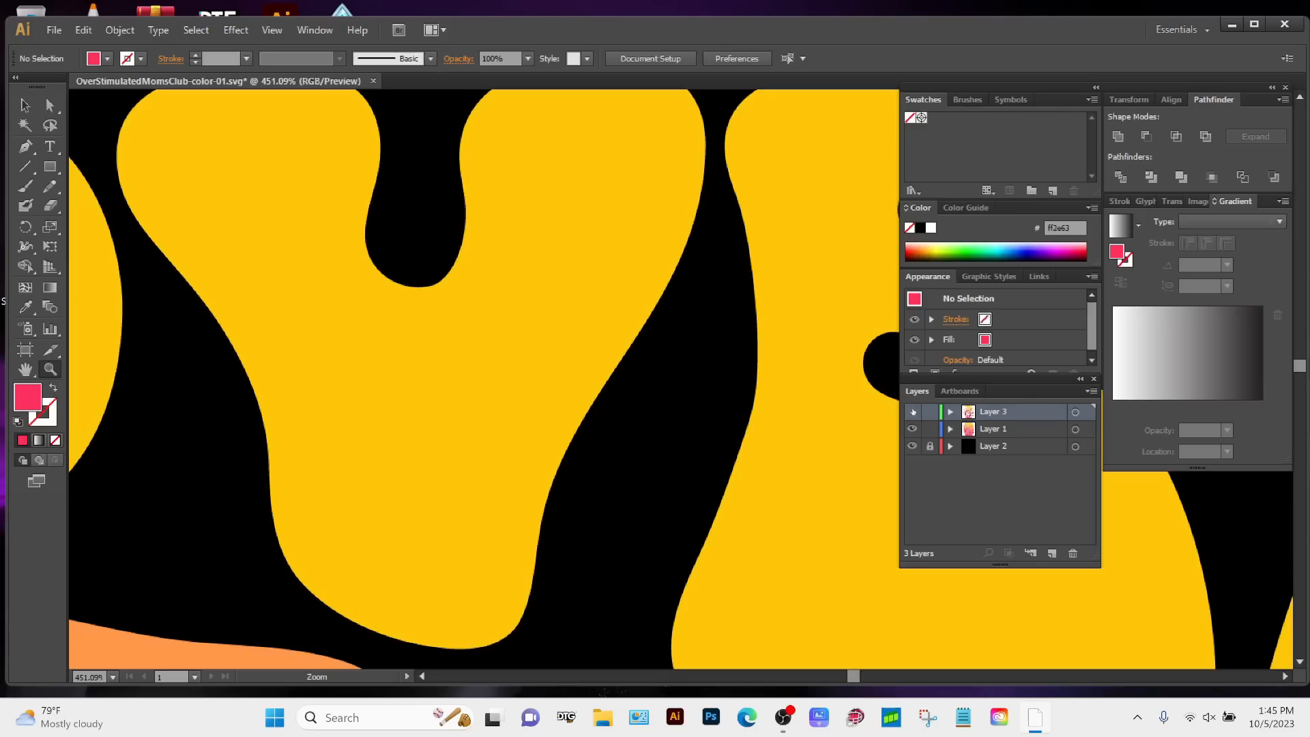
left_click(765, 414, "alt")
left_click(766, 415, "alt")
left_click(766, 413, "alt")
left_click(766, 413, "alt")
left_click(765, 413, "alt")
left_click(766, 411, "alt")
left_click(766, 409, "alt")
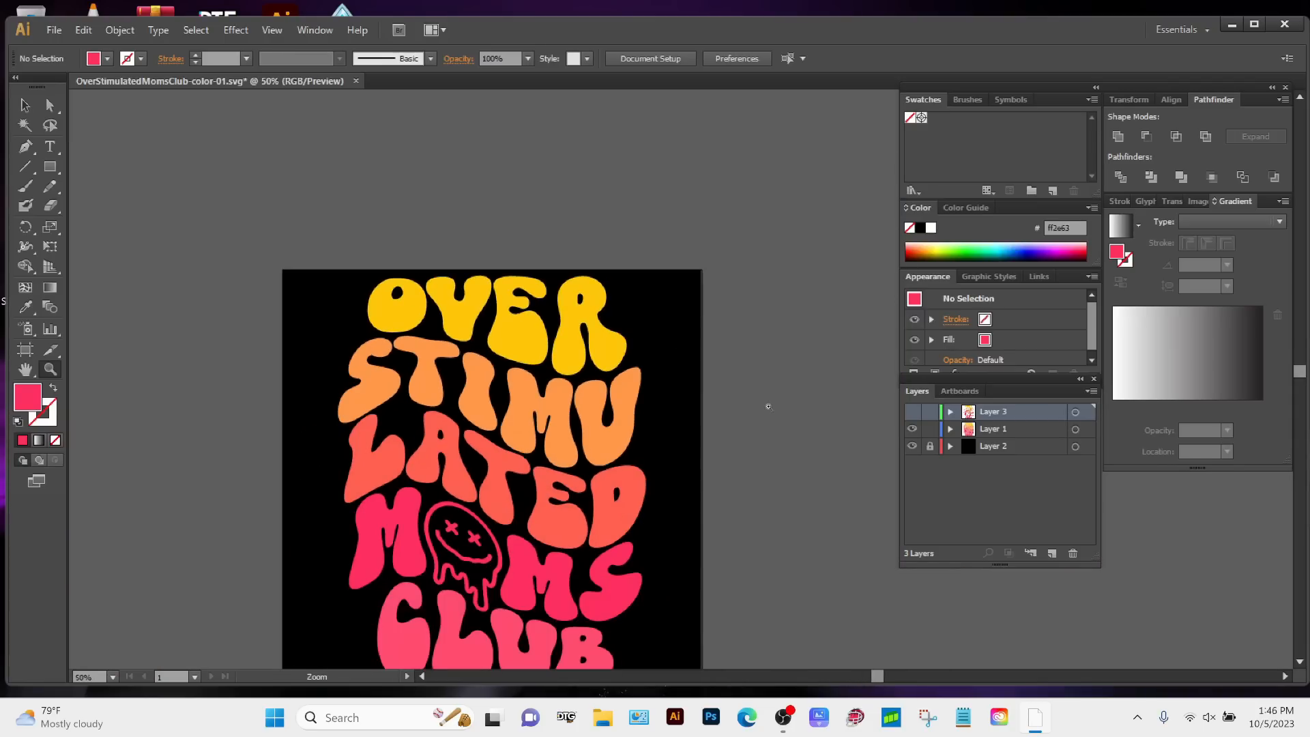
left_click_drag(672, 452, 745, 347)
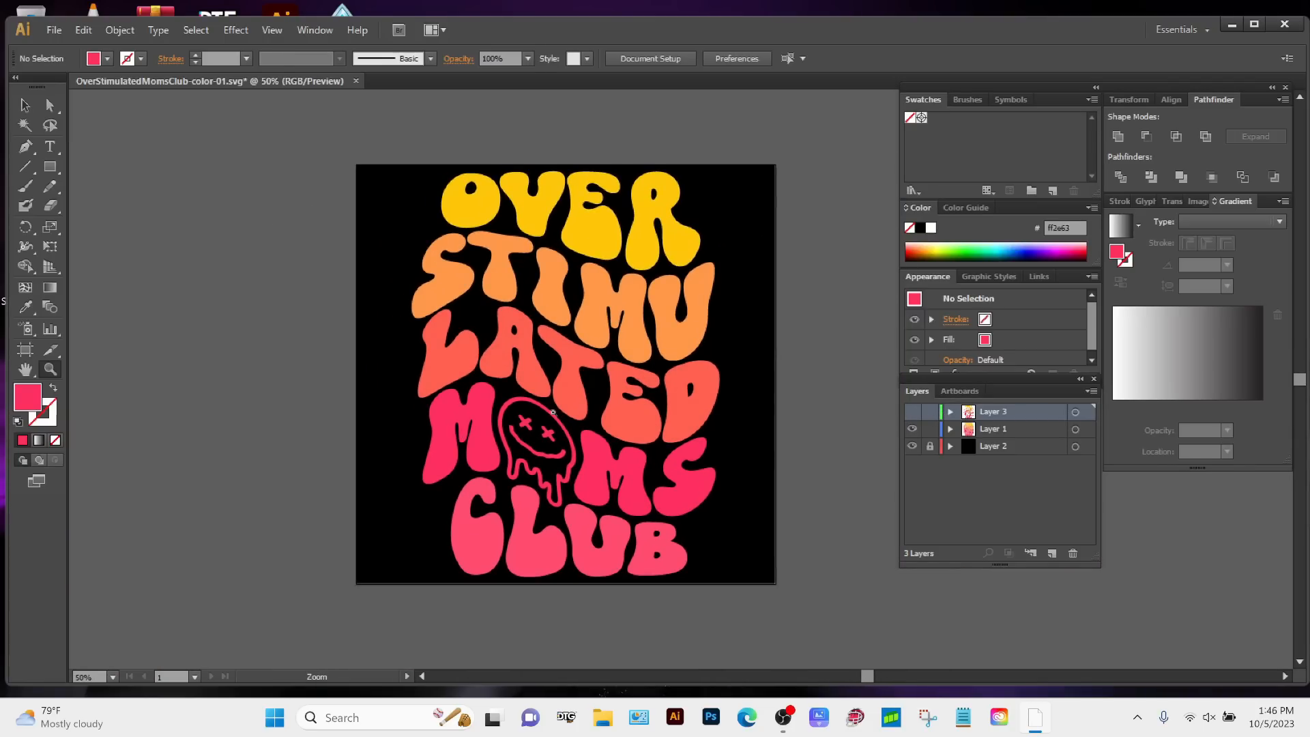
Close the OverStimulatedMomsClub-color-01.svg document.
left_click(355, 80)
left_click(760, 387)
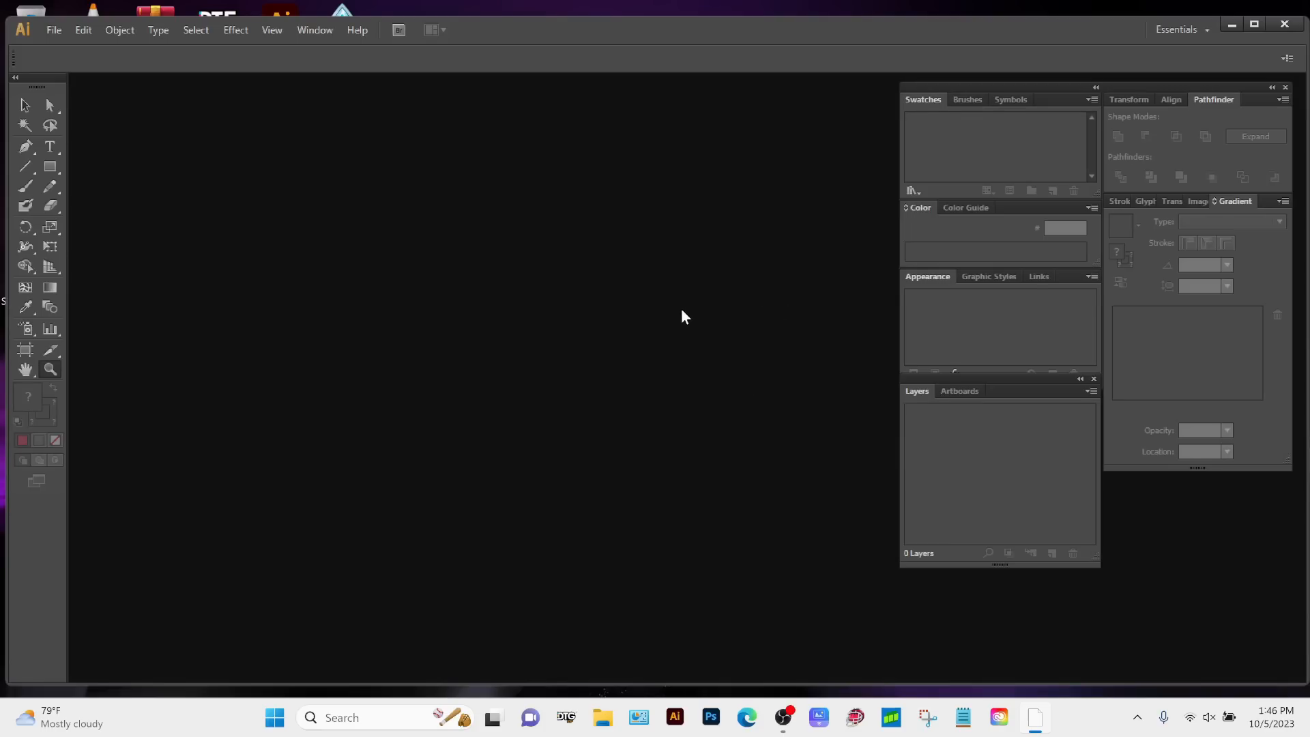